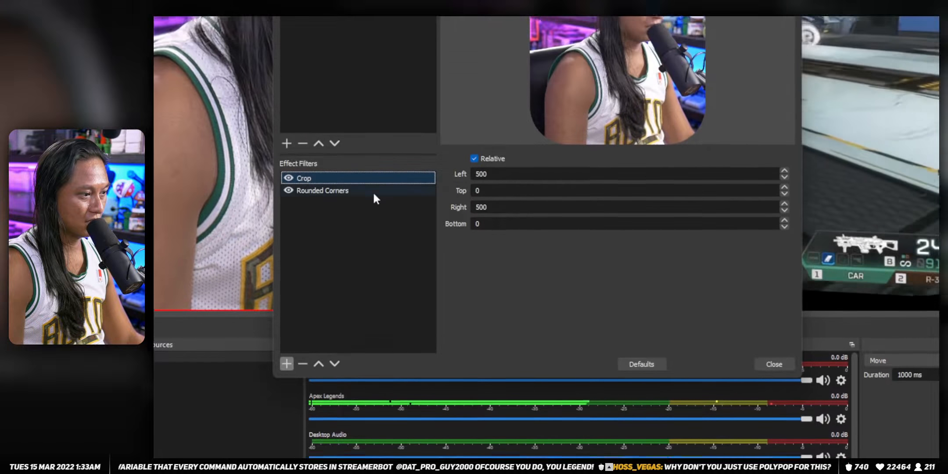
Step: Copy the camera source's Crop filter and calculate 1920/2
right_click(334, 178)
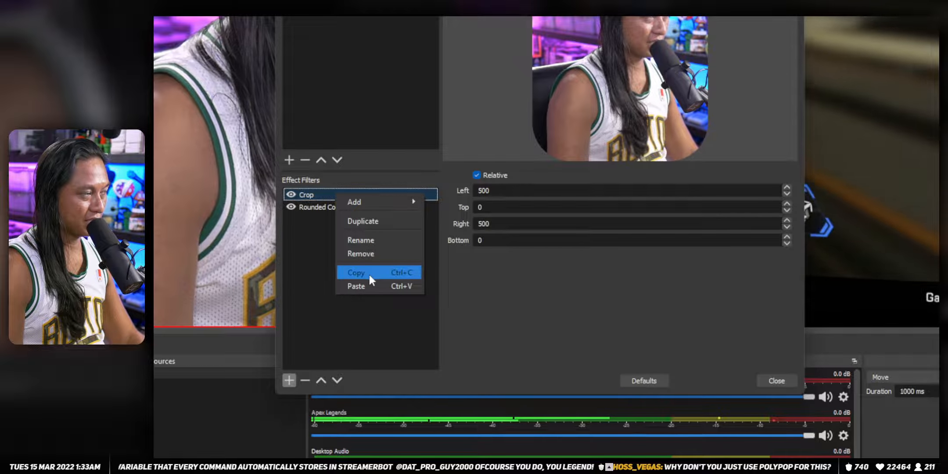
left_click(378, 272)
key("alt+space")
type("1920/2")
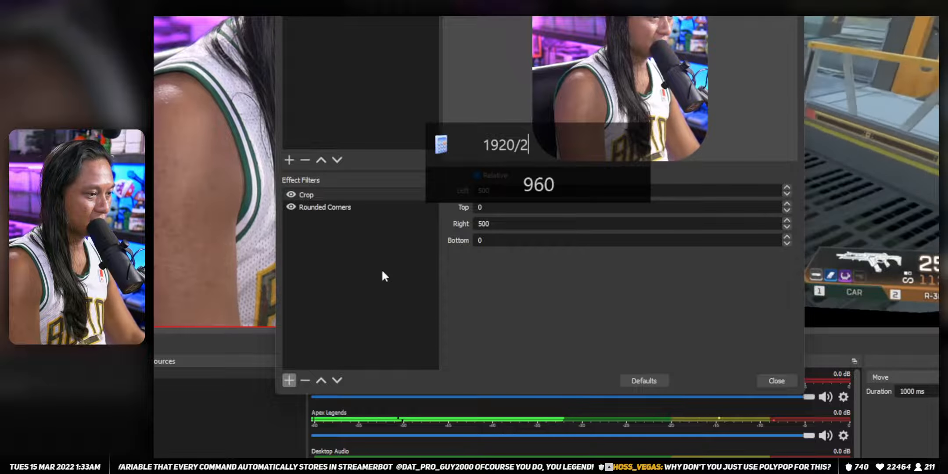
key("Return")
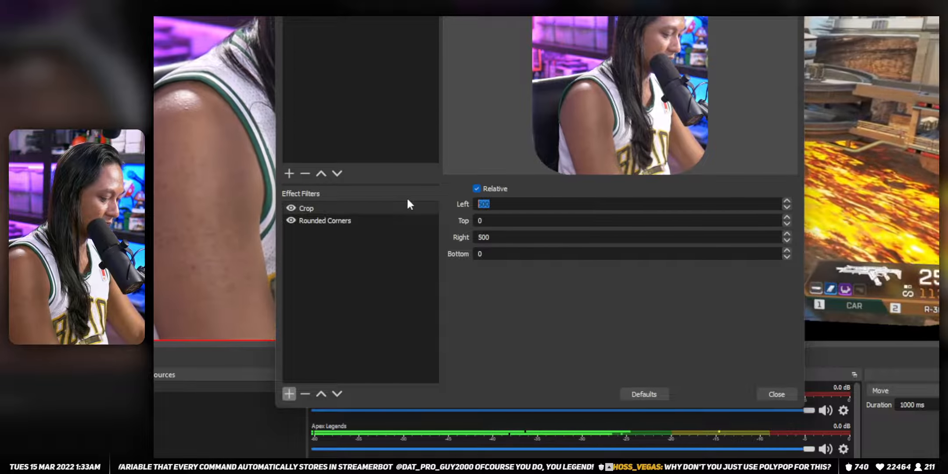
Step: Set the Apex Legends source's Crop filter to 500 on the left and 500 on the right, and close its filters
left_click(776, 394)
left_click(294, 383)
left_click(176, 344)
left_click_drag(709, 205, 635, 194)
type("599")
key("BackSpace")
key("BackSpace")
type("00")
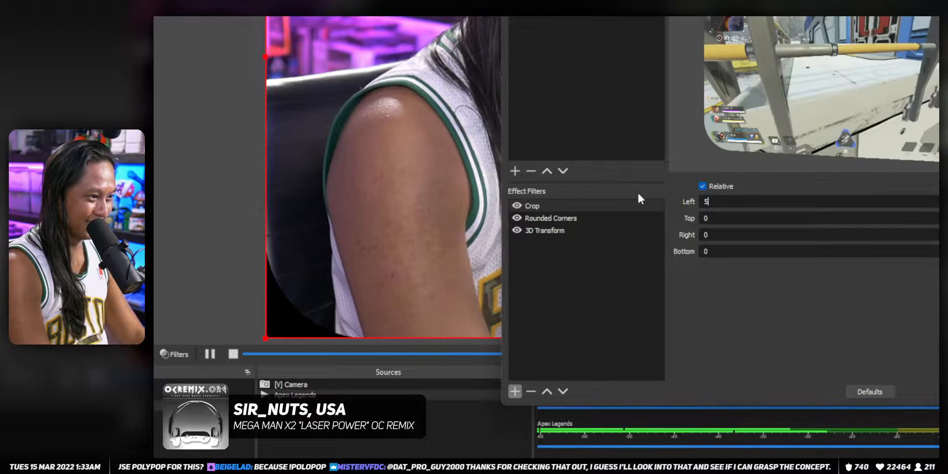
key("Tab")
key("Tab")
type("500")
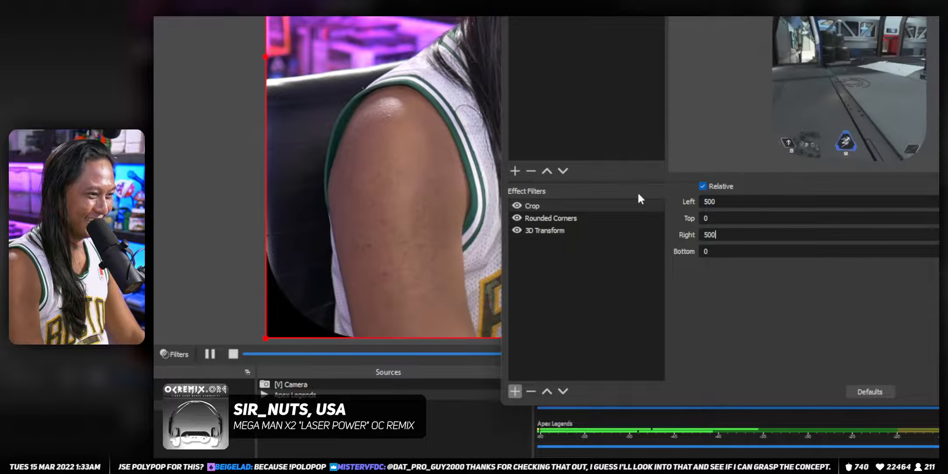
key("Escape")
Step: Place the Apex Legends gameplay against the canvas's right edge and the camera against its left edge
left_click_drag(576, 206, 767, 221)
left_click(338, 199)
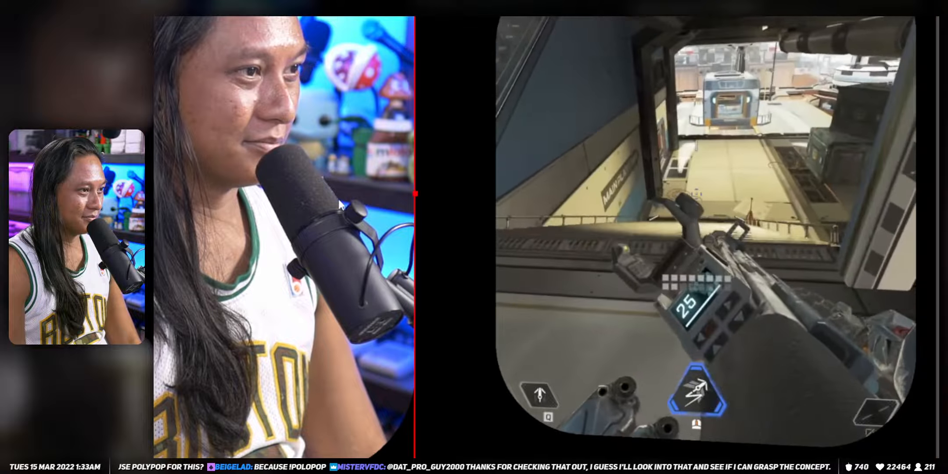
left_click_drag(416, 194, 380, 203)
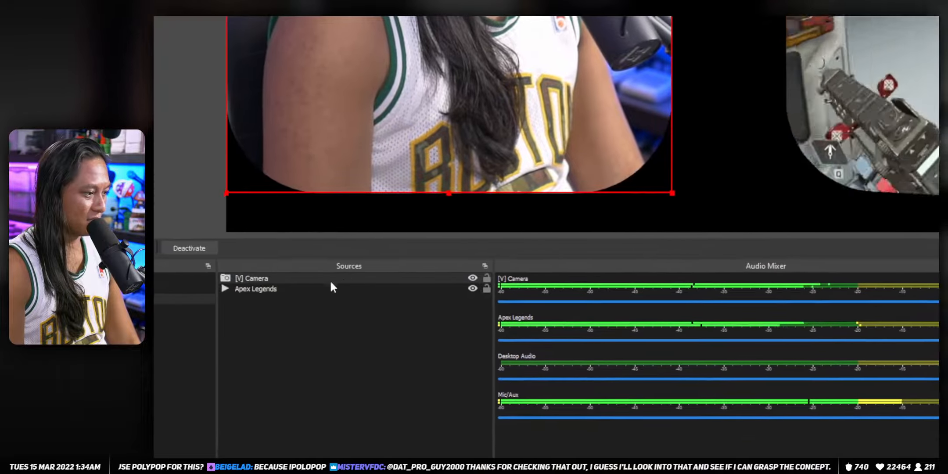
Step: Center the camera source vertically on the canvas and set its horizontal position to 30
right_click(330, 280)
mouse_move(439, 182)
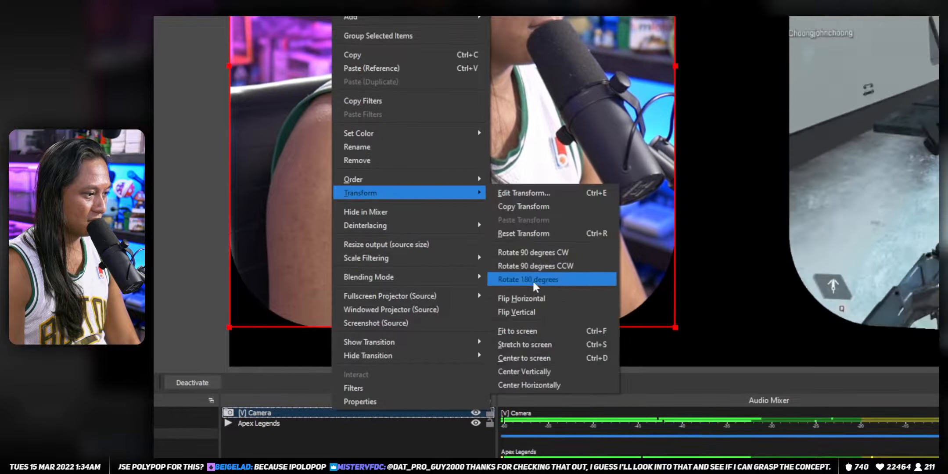
left_click(558, 358)
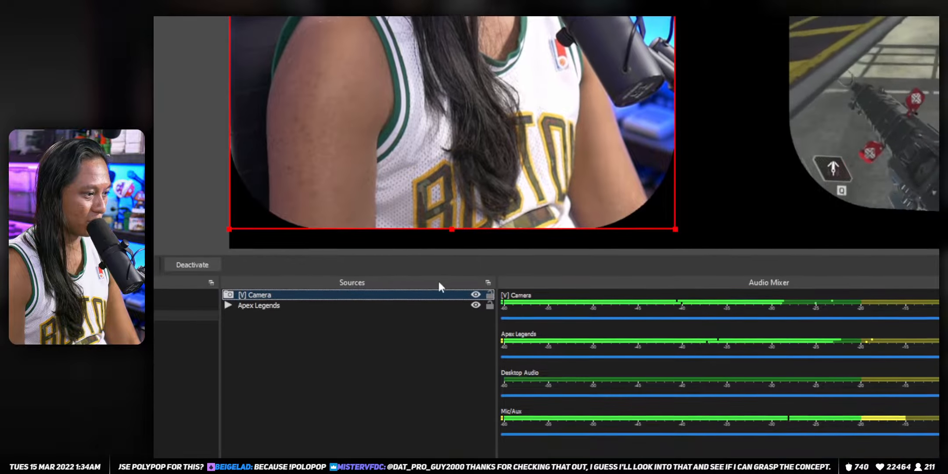
right_click(411, 319)
mouse_move(525, 198)
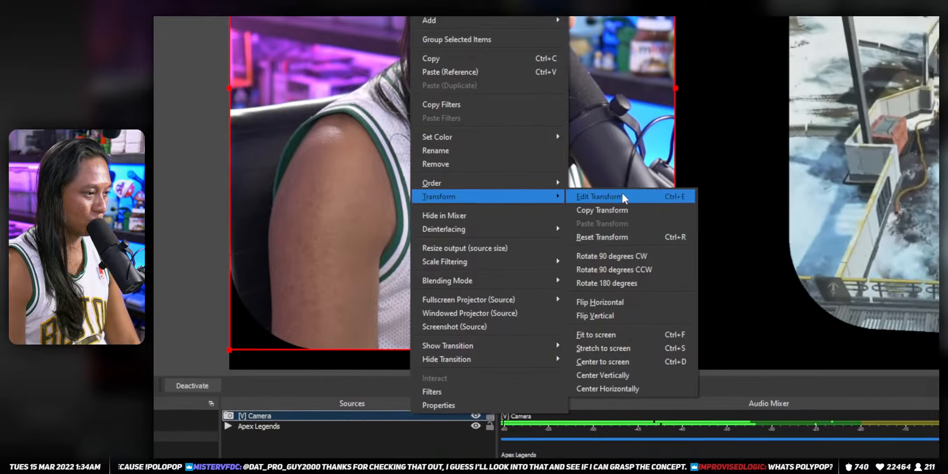
left_click(620, 193)
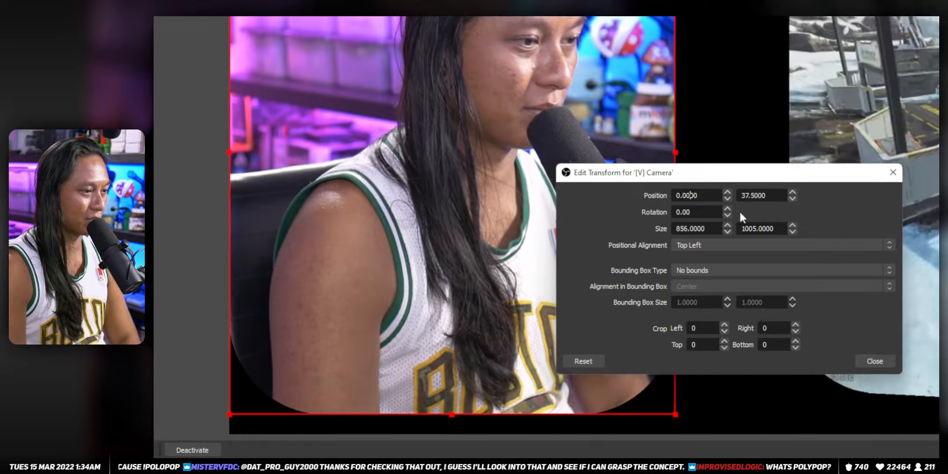
key("Up")
key("Up")
key("Up")
key("Up")
key("Up")
key("Up")
key("Up")
key("Up")
key("Up")
key("Up")
key("Up")
key("Up")
key("Up")
key("Up")
key("Up")
key("Up")
key("Up")
key("Up")
key("Up")
key("Up")
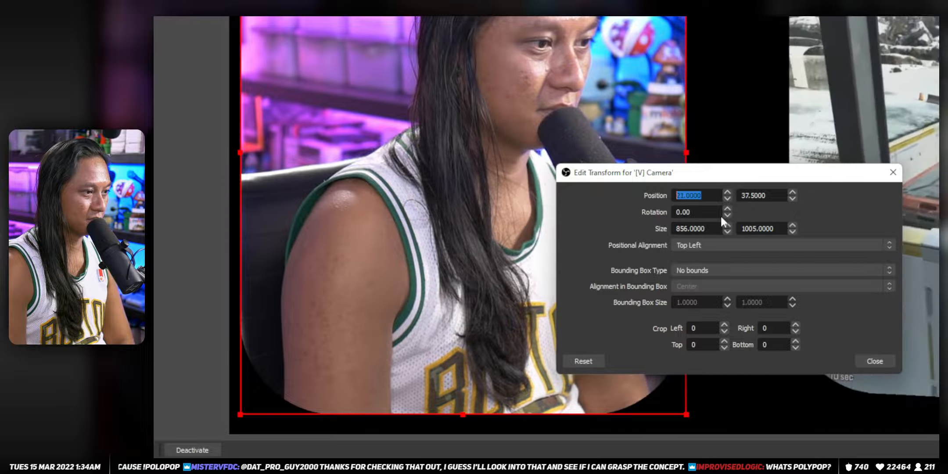
key("Up")
key("Up")
key("Up")
key("Up")
key("Up")
key("Up")
key("Up")
key("Up")
key("Up")
key("Up")
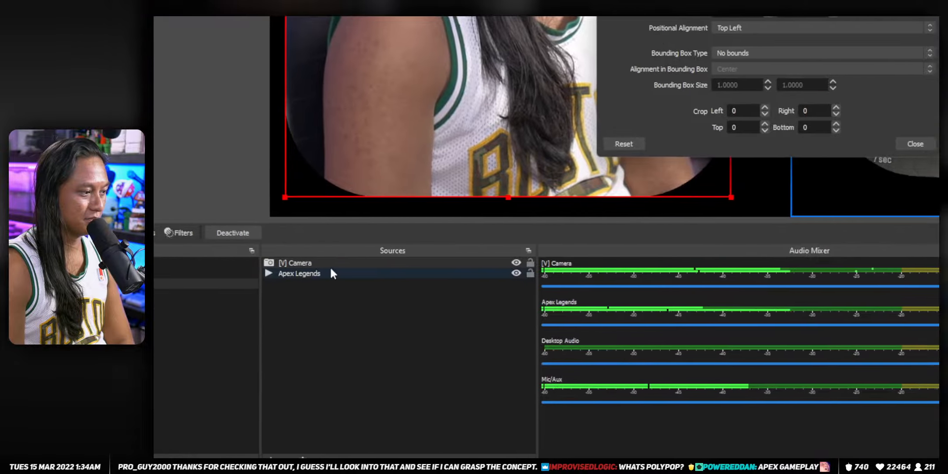
Step: Center the Apex Legends source vertically and set its horizontal position to 1046
right_click(330, 264)
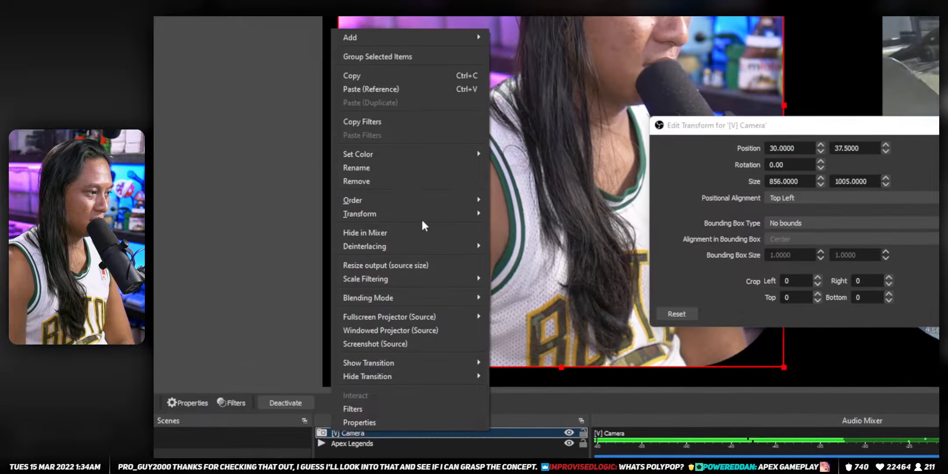
mouse_move(449, 140)
left_click(524, 392)
right_click(493, 443)
mouse_move(434, 196)
left_click(543, 265)
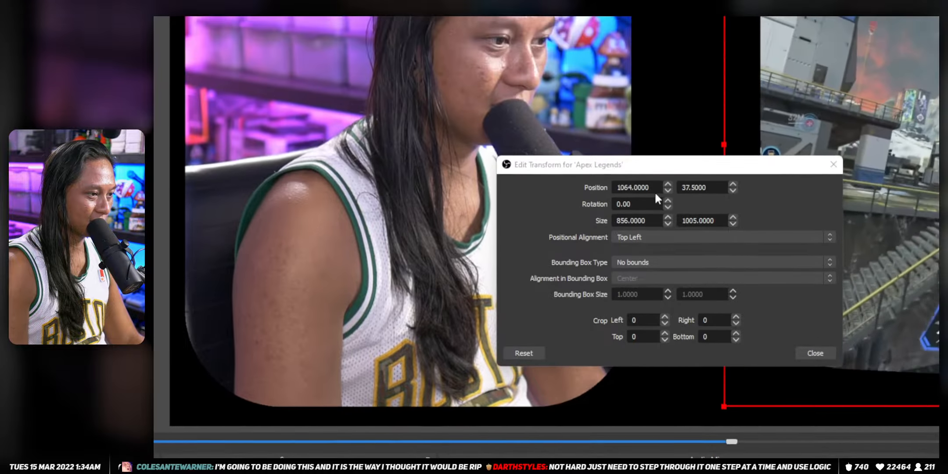
scroll(656, 191, "down", 12)
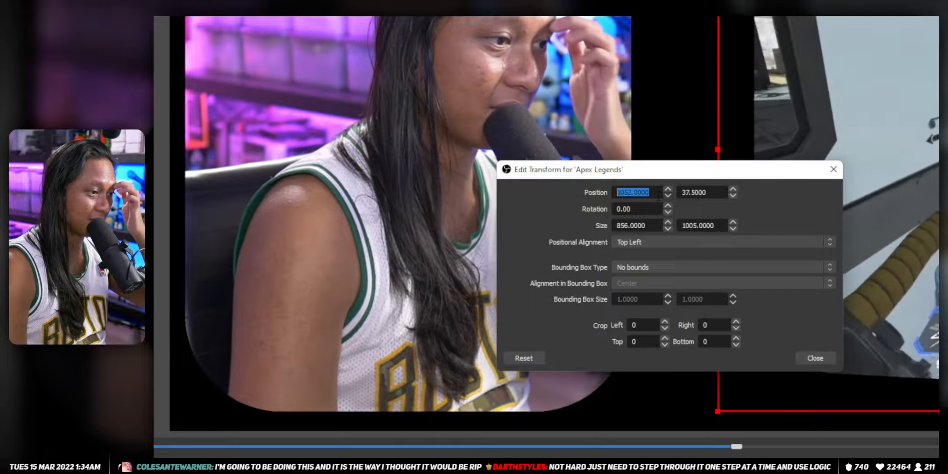
scroll(658, 194, "down", 6)
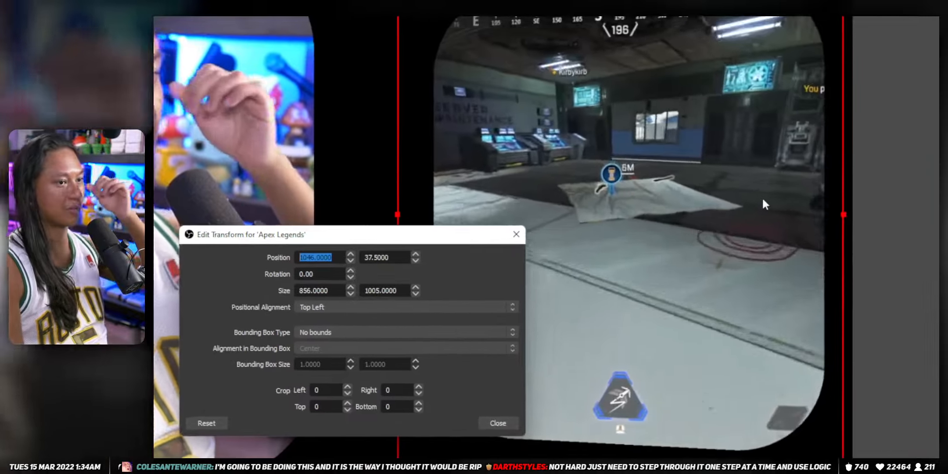
Step: Disable the Rounded Corners and 3D Transform filters on the Apex Legends source and close its filters
right_click(334, 242)
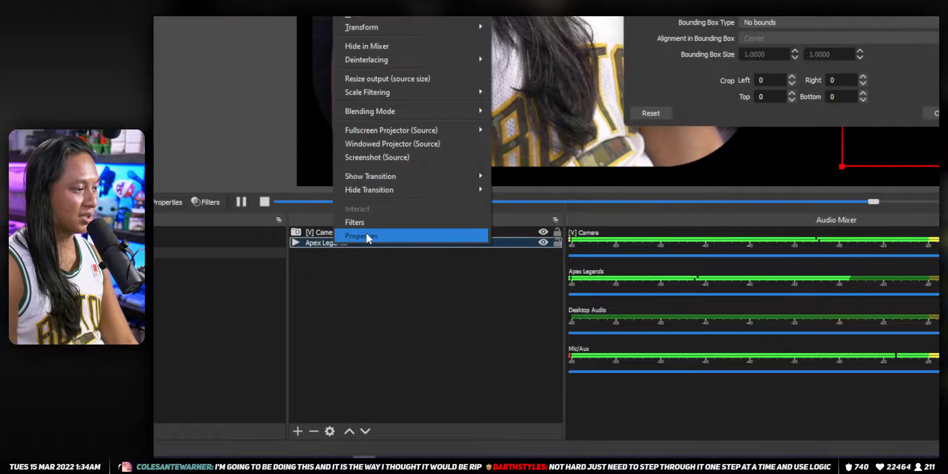
left_click(372, 222)
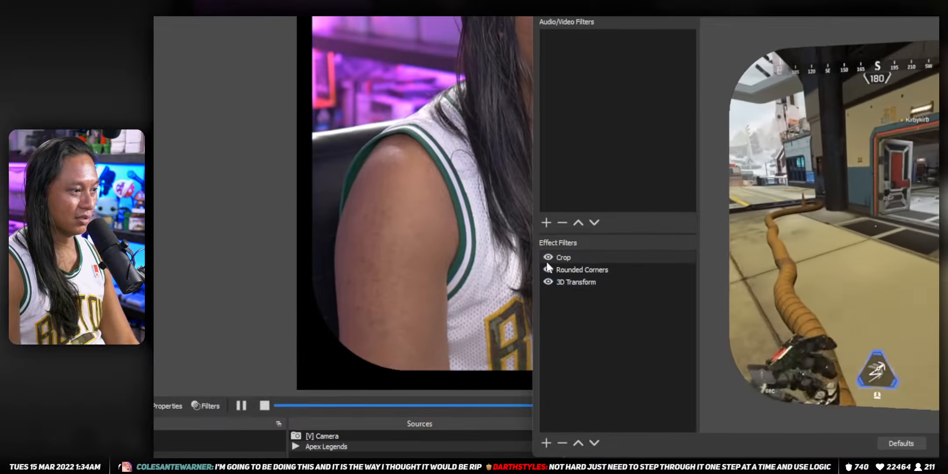
left_click(552, 270)
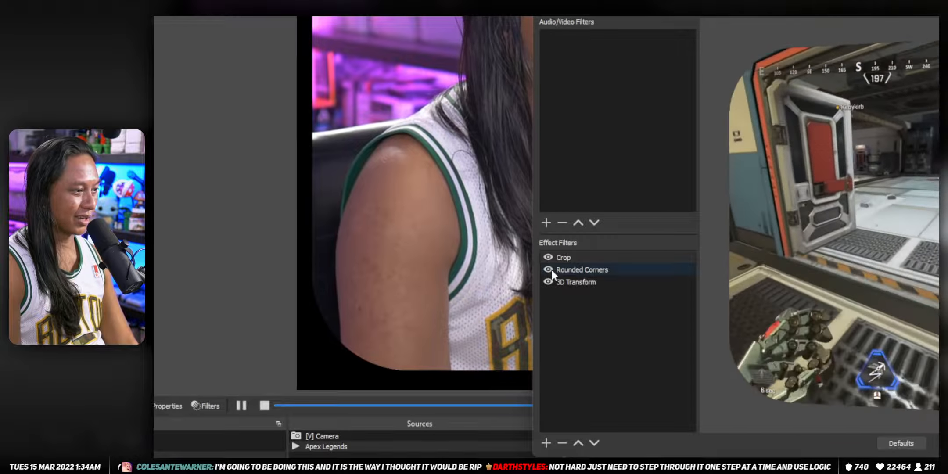
left_click(548, 270)
left_click(549, 282)
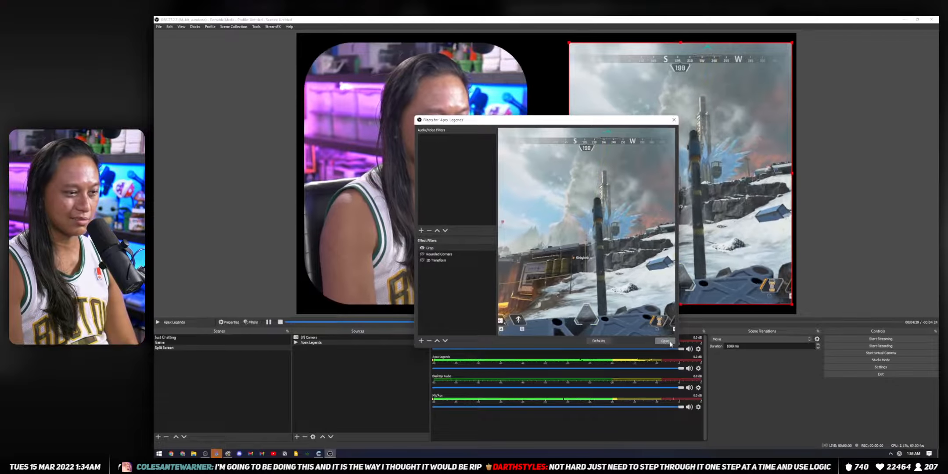
left_click(664, 341)
Step: Set the corner radius of the camera source's Rounded Corners filter to 30
key("ctrl+e")
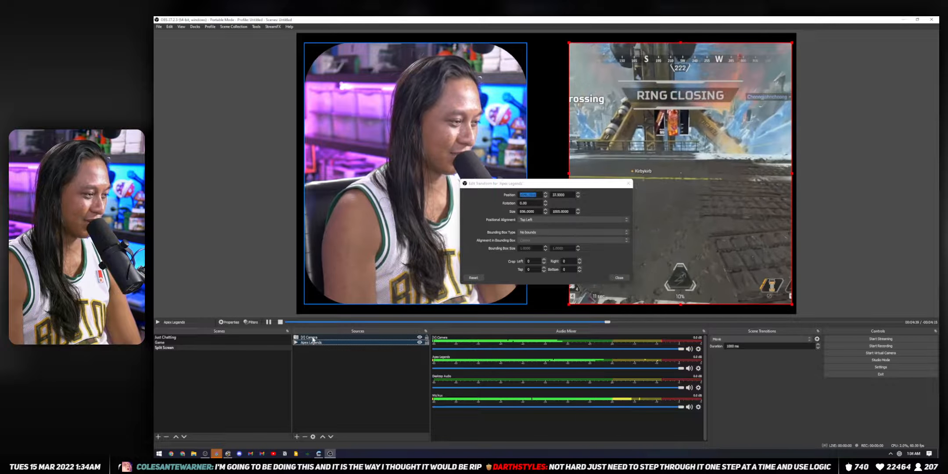
left_click(320, 338)
right_click(312, 337)
left_click(325, 327)
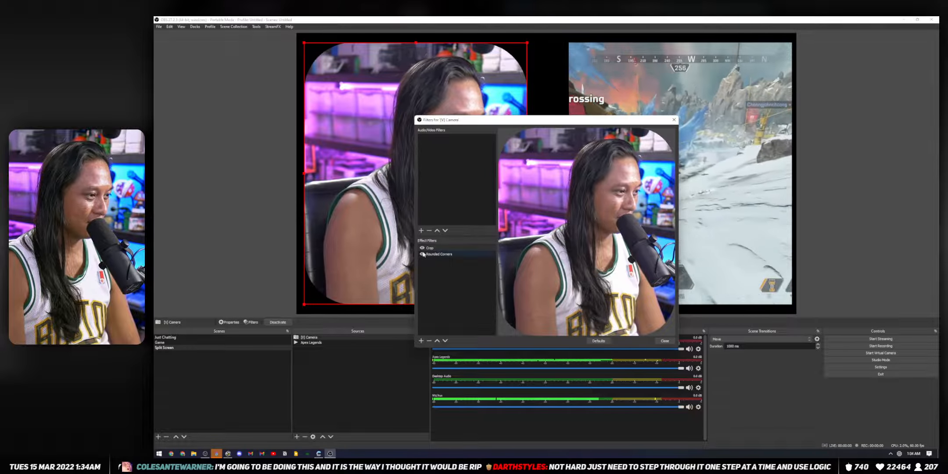
left_click(439, 254)
double_click(540, 316)
type("30")
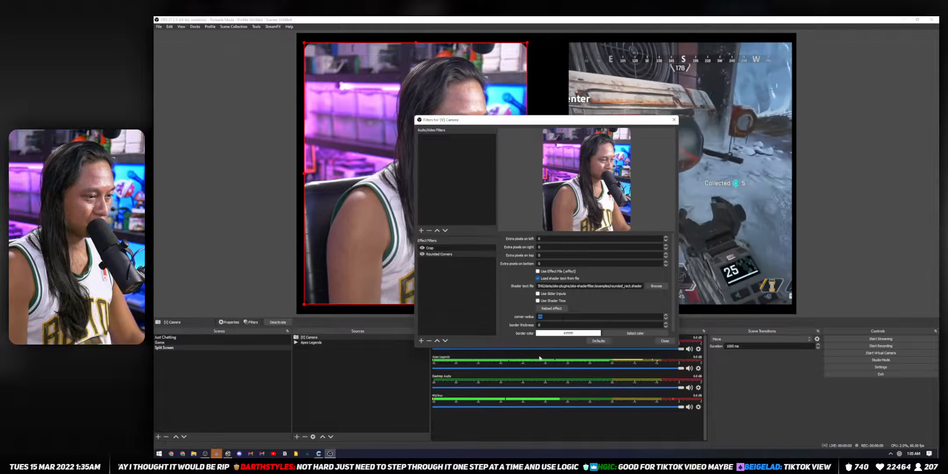
Step: Set the corner radius of the Apex Legends source's Rounded Corners filter to 40 and enable the filter again
right_click(310, 342)
left_click(325, 325)
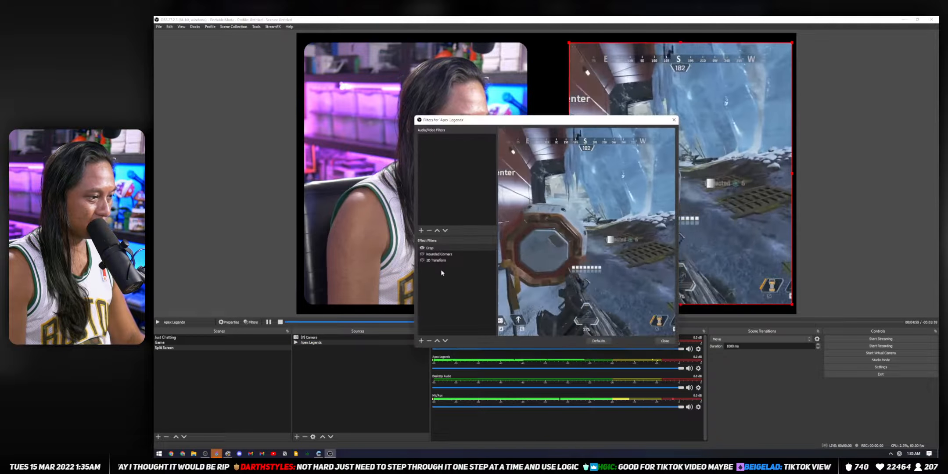
left_click(439, 254)
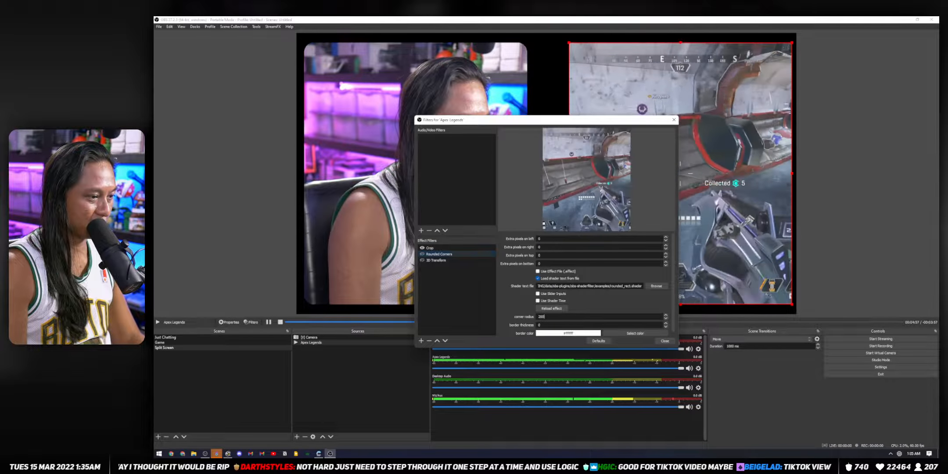
left_click(422, 254)
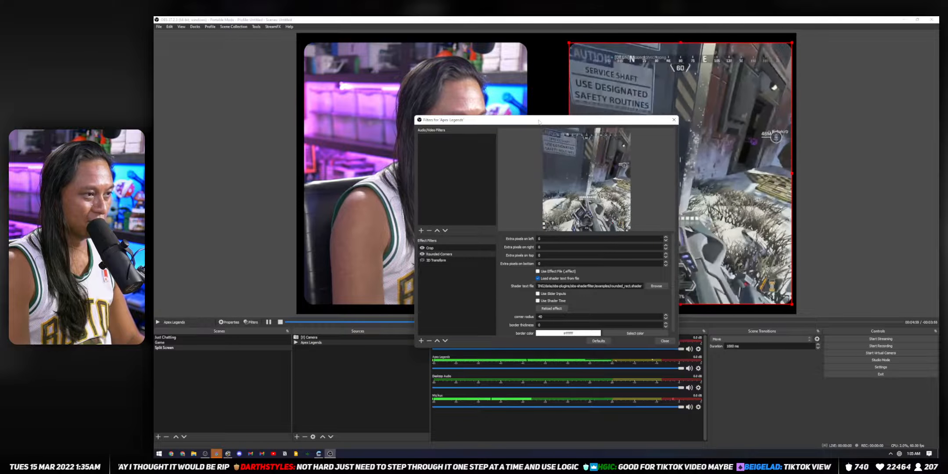
left_click(664, 340)
Step: Move the camera source inward on the canvas to a horizontal position of about 100
key("ctrl+e")
left_click_drag(537, 194, 533, 194)
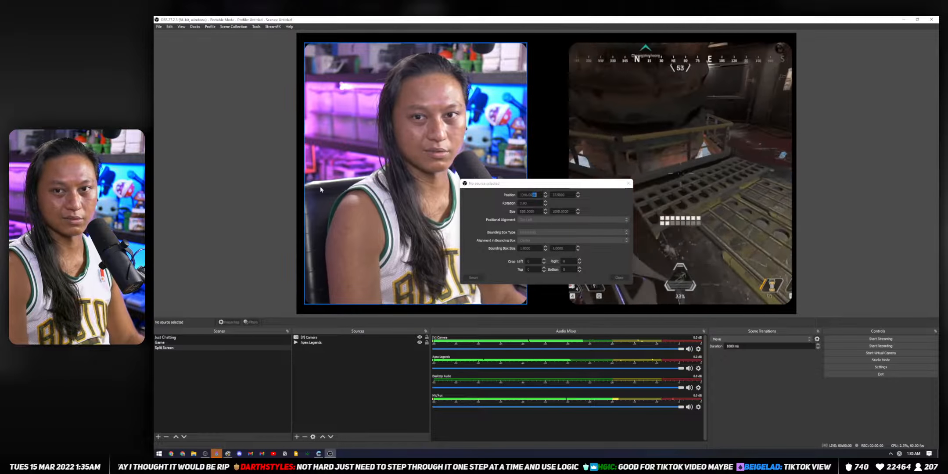
left_click(171, 161)
left_click_drag(432, 202, 450, 201)
Step: Set the Apex Legends source's horizontal position to 1005 in its transform
left_click(667, 166)
left_click(538, 195)
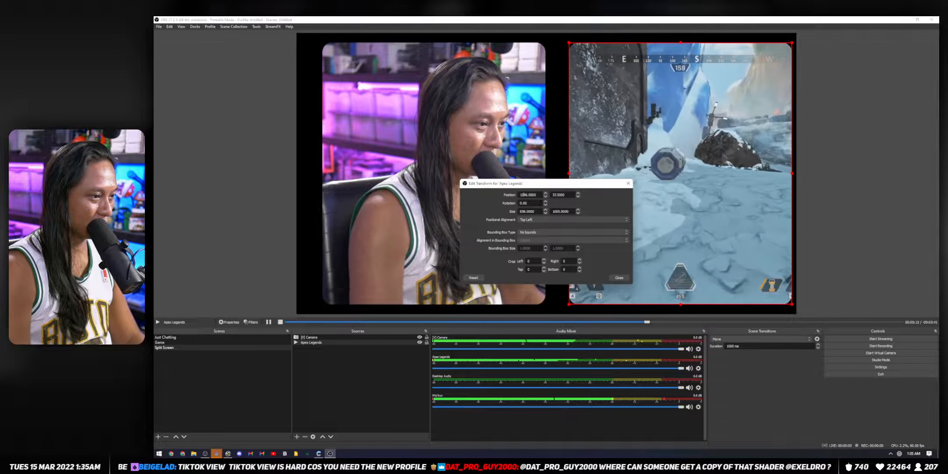
key("BackSpace")
type("6")
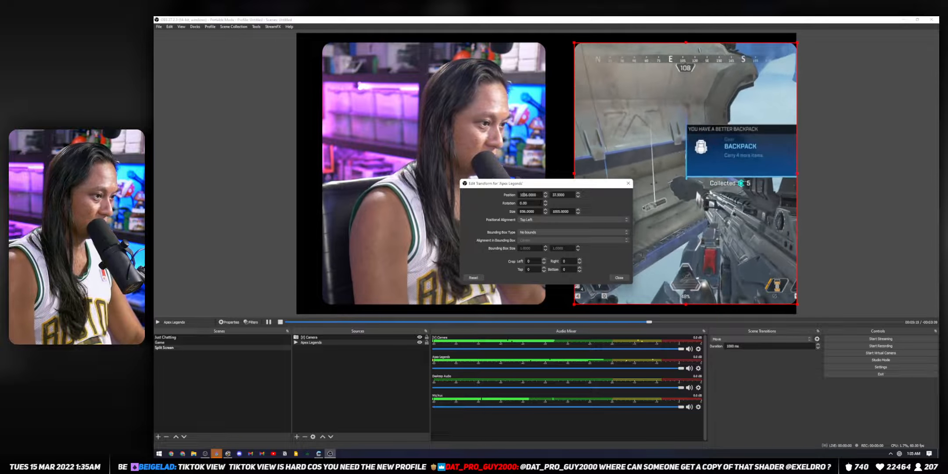
key("BackSpace")
type("9")
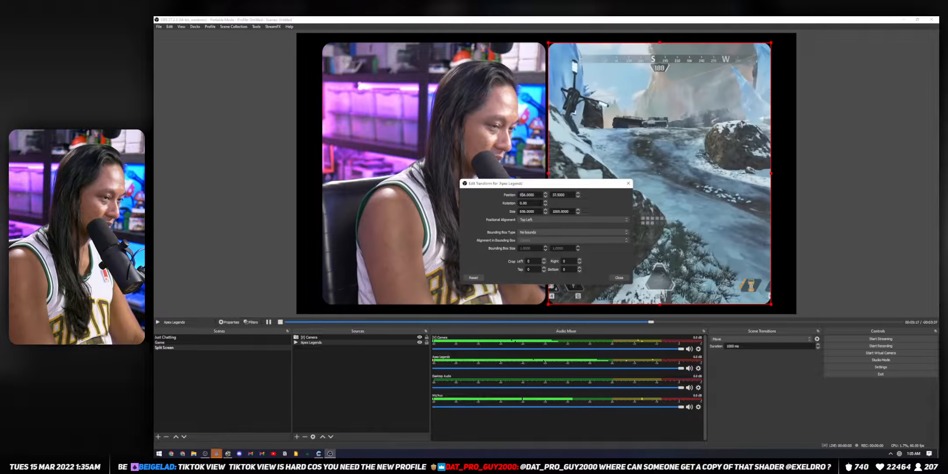
key("BackSpace")
key("BackSpace")
type("1005")
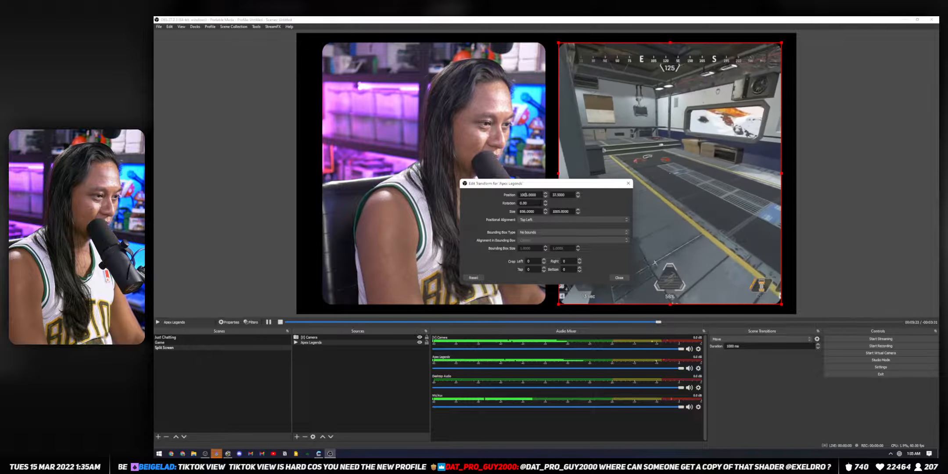
Step: Set the camera source's horizontal position to 60 in its transform
left_click(303, 337)
right_click(304, 335)
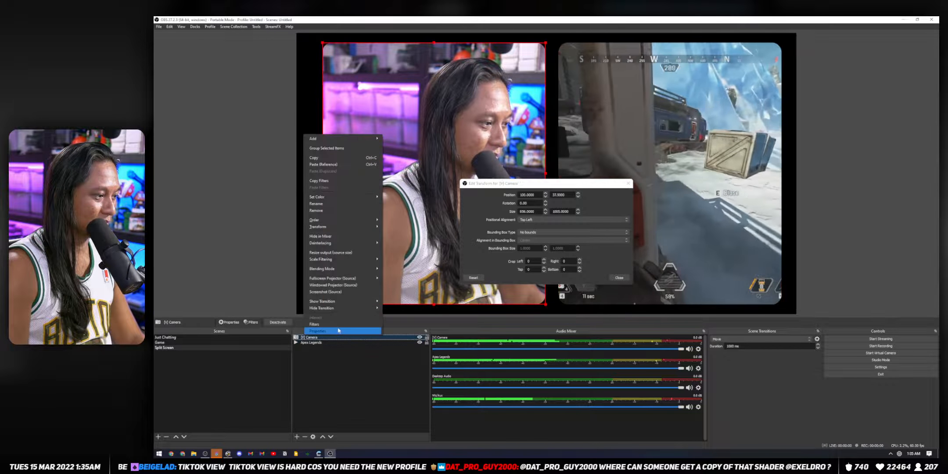
left_click(418, 227)
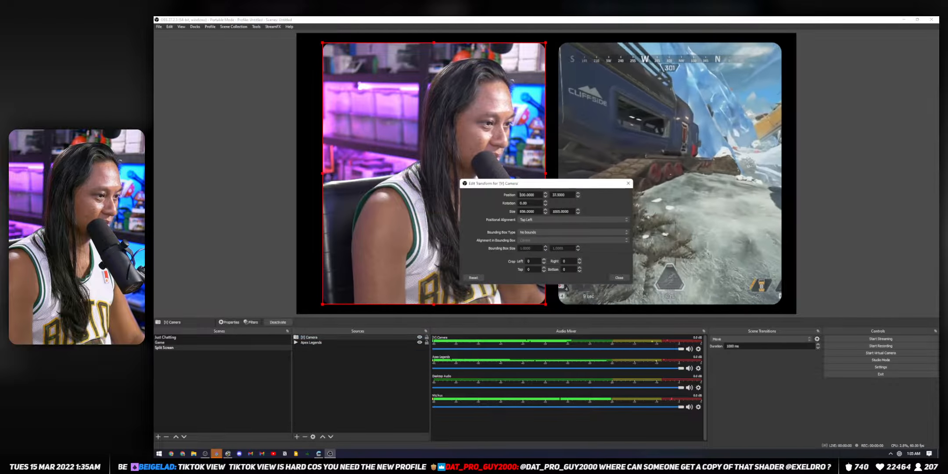
type("6")
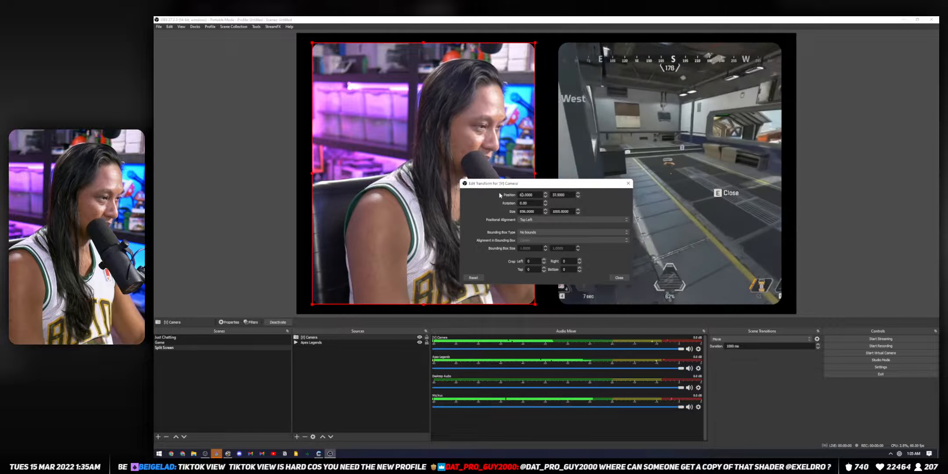
Step: Deselect the camera source, close its transform settings, and switch to the Just Chatting scene
left_click(832, 167)
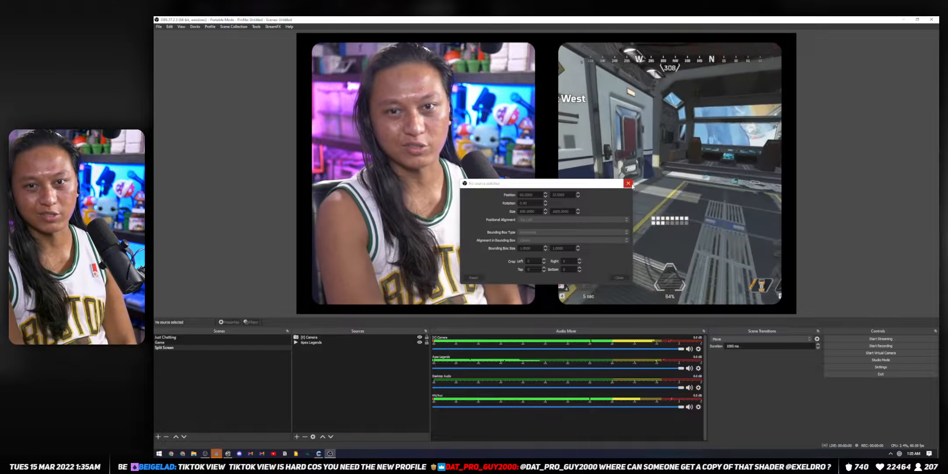
left_click(628, 184)
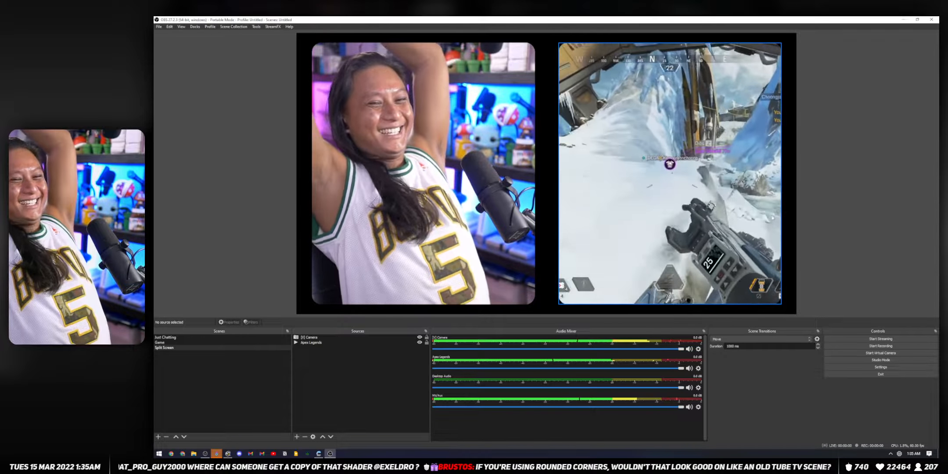
left_click(165, 337)
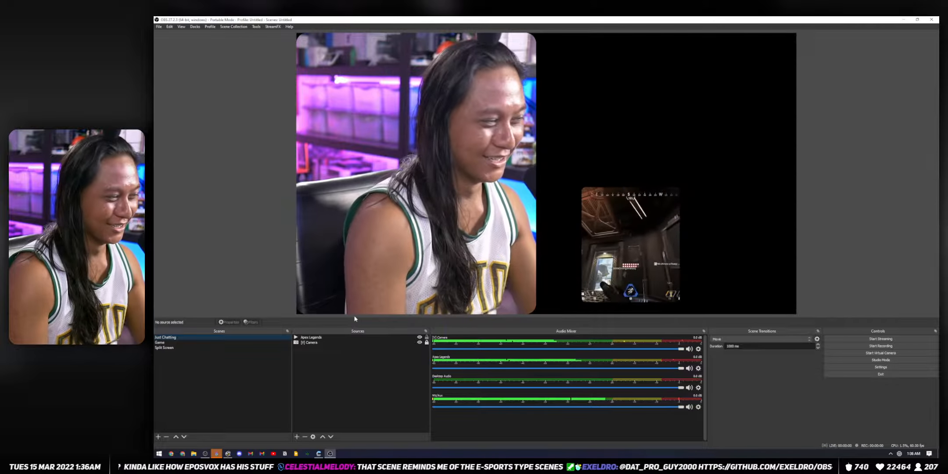
right_click(200, 338)
left_click(216, 410)
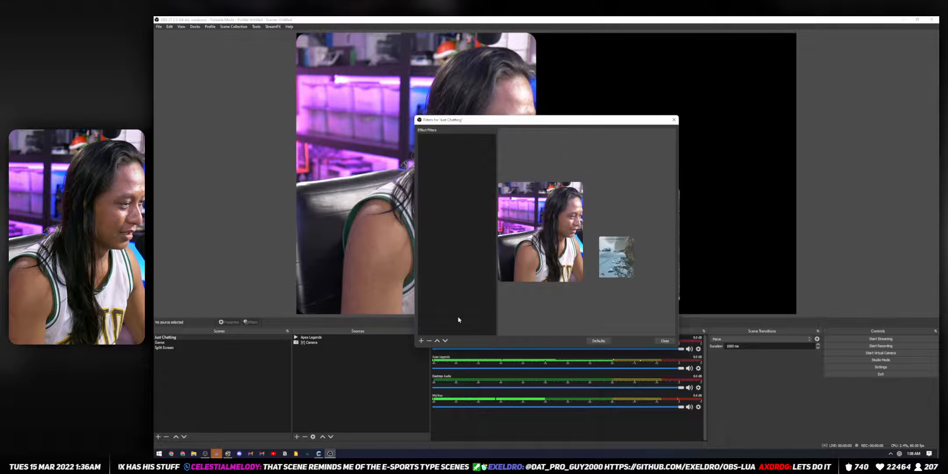
left_click(664, 341)
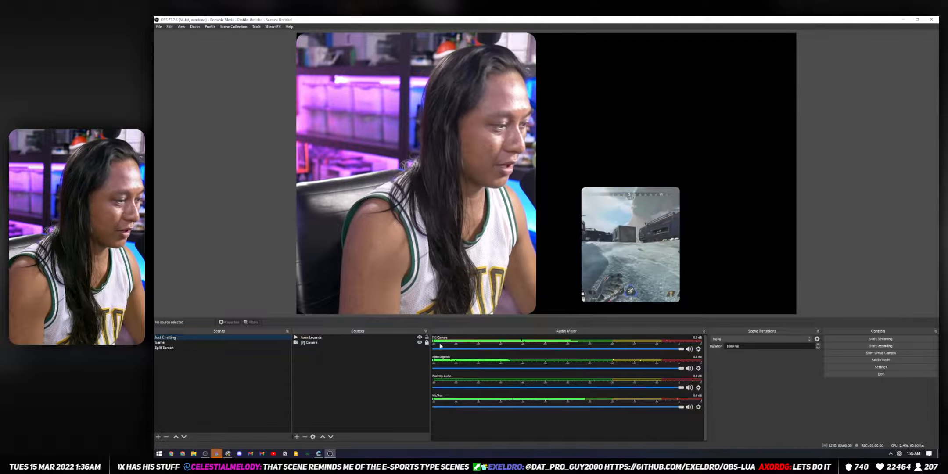
Step: Turn off the Crop filter on the Apex Legends source and show its Rounded Corners filter settings
right_click(310, 338)
left_click(325, 324)
left_click(422, 248)
left_click(453, 256)
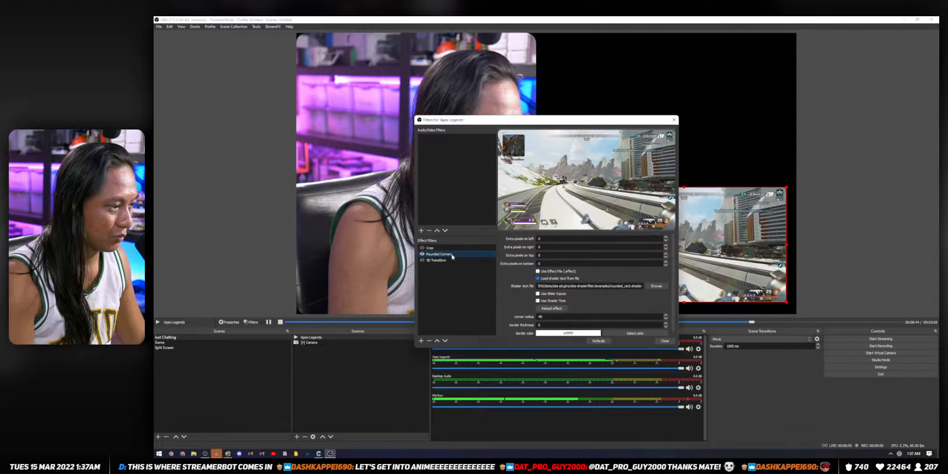
Step: Compare the Apex Legends source with its Crop filter on and off, leave the crop off, and close the filters
left_click(422, 247)
left_click(422, 248)
left_click(422, 248)
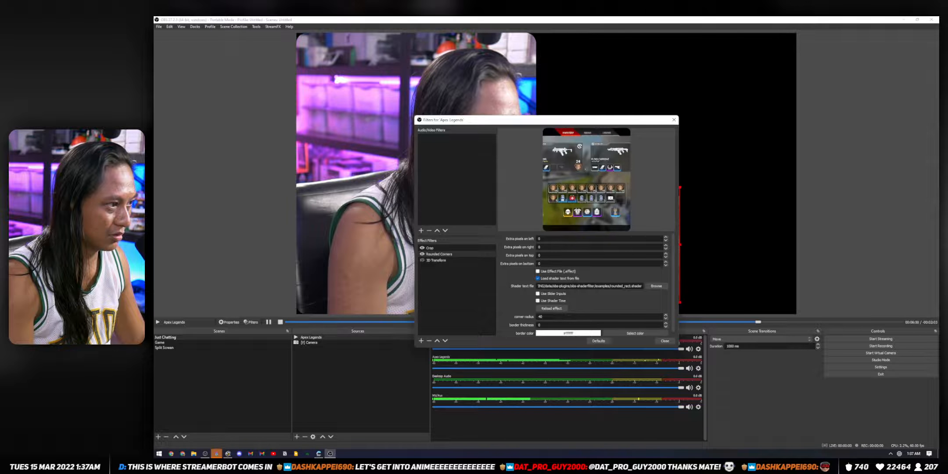
left_click(431, 248)
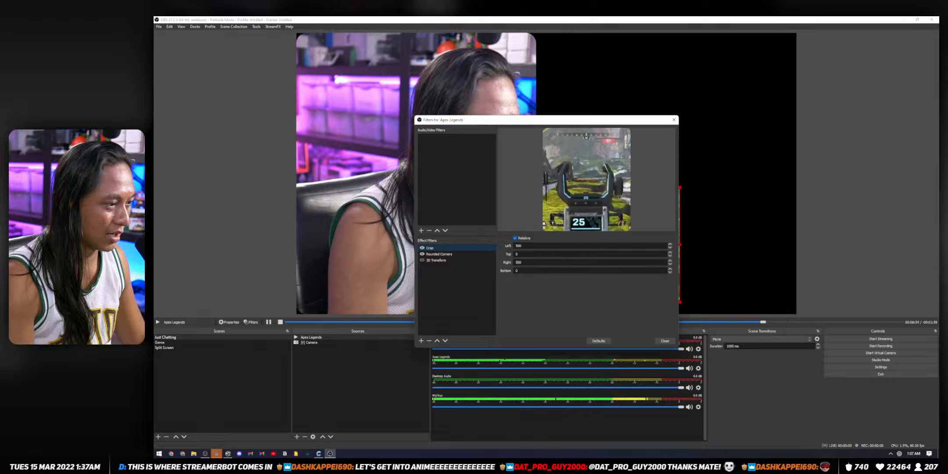
left_click(422, 248)
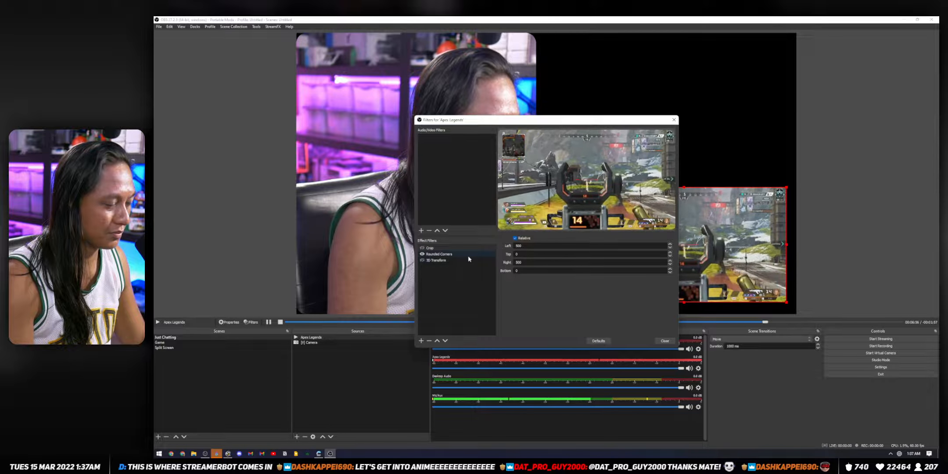
left_click(665, 341)
Step: Turn off the Crop filter on the camera source, view its Rounded Corners settings, and close the filters
left_click(311, 343)
left_click(251, 322)
left_click(422, 247)
left_click(438, 254)
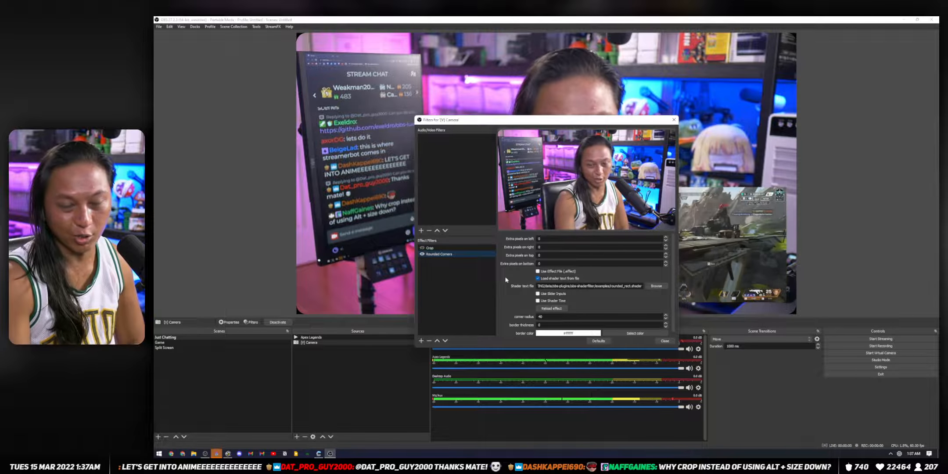
left_click(665, 341)
Step: Check the Game scene, then add a Move Value filter named "Camera - Rounded Corners - Just Chatting" to the Just Chatting scene
left_click(160, 342)
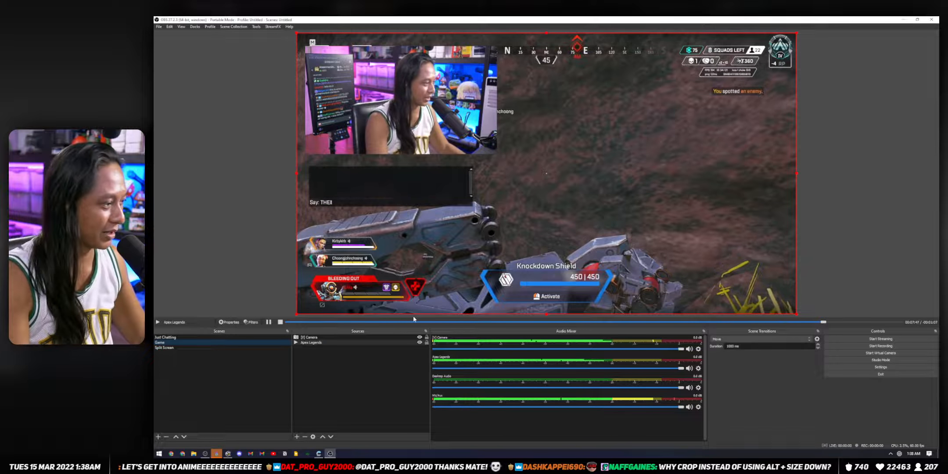
left_click(254, 338)
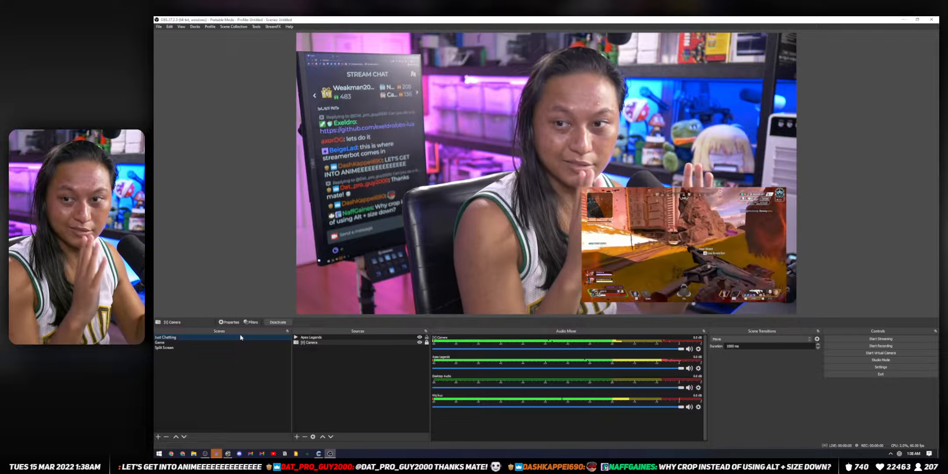
right_click(225, 340)
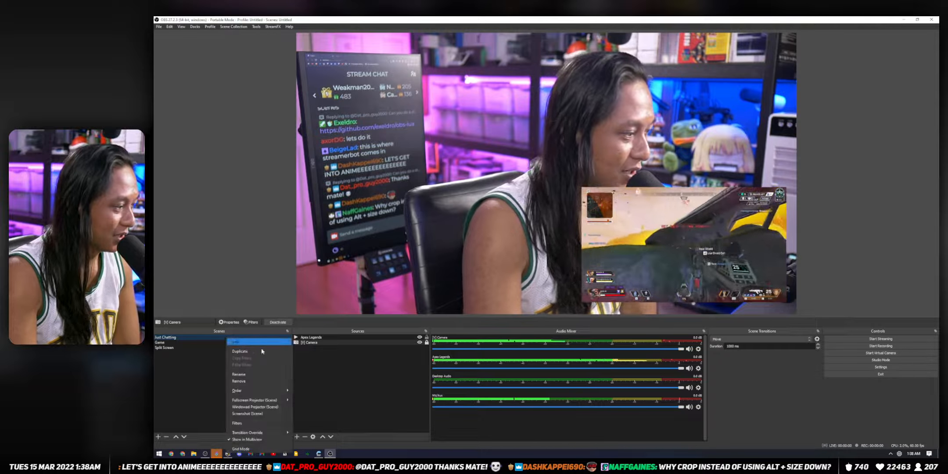
left_click(252, 414)
left_click(421, 340)
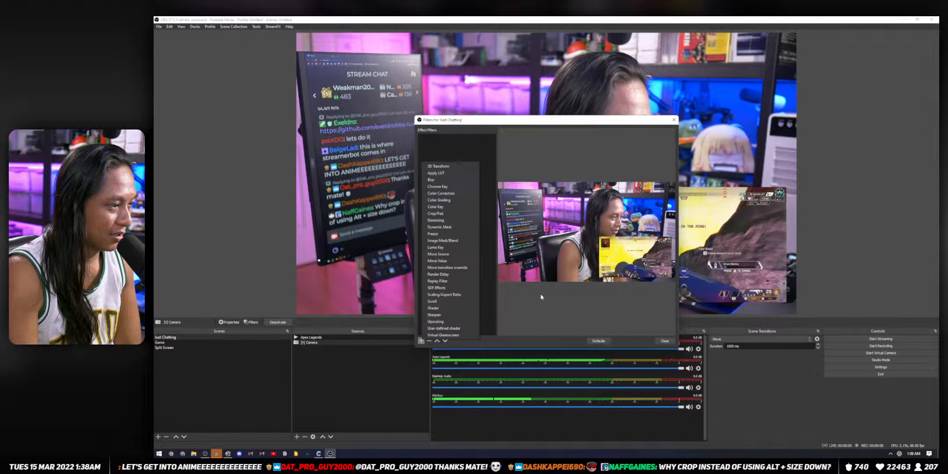
left_click(437, 261)
type("Camera - Rounded Corners - Just Chatting")
key("Return")
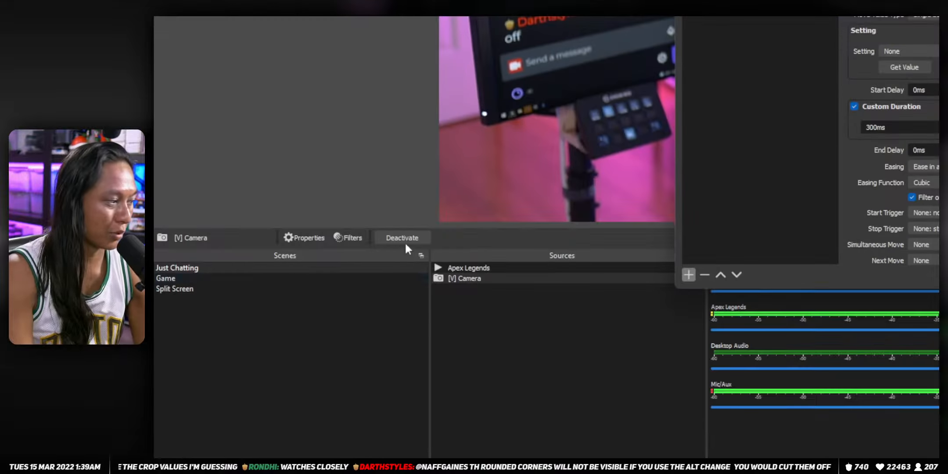
Step: Remove the "Camera - Rounded Corners - Just Chatting" filter from the Just Chatting scene
left_click(184, 279)
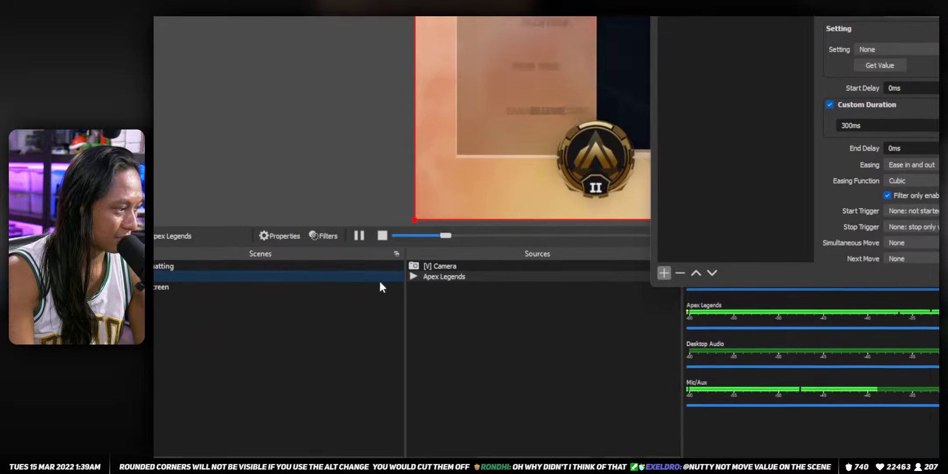
left_click(371, 262)
left_click(721, 202)
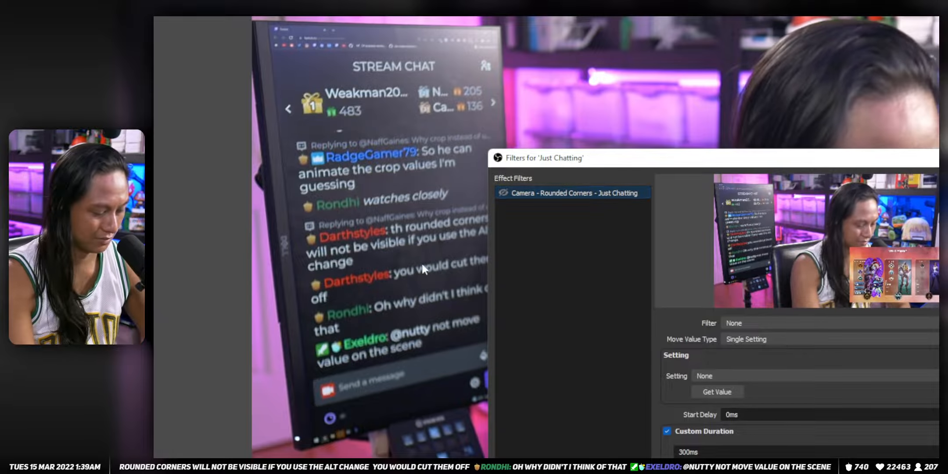
key("Delete")
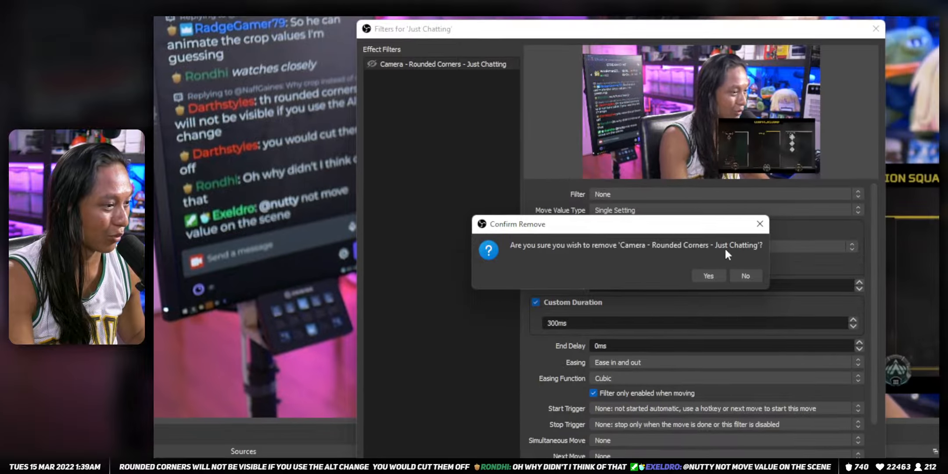
left_click(745, 276)
right_click(447, 64)
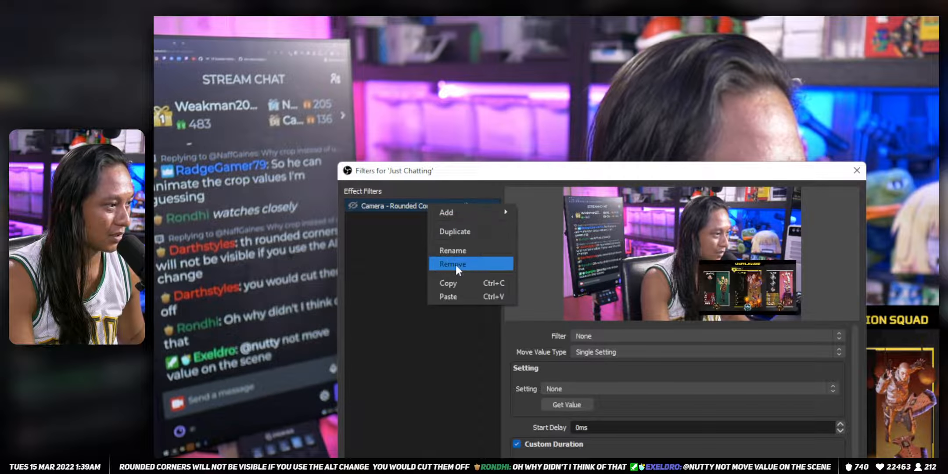
left_click(454, 264)
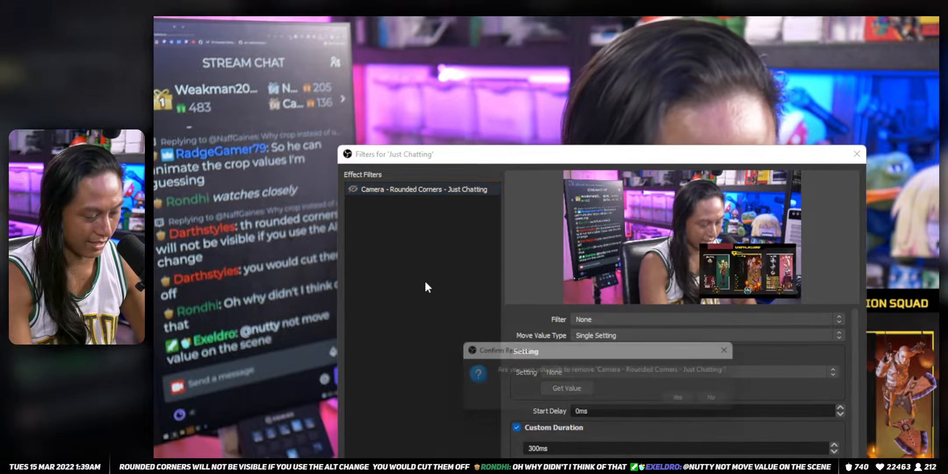
left_click(678, 397)
Step: Add a Move Value filter named "Rounded Corners - Just Chatting" to the camera source in the Just Chatting scene
right_click(330, 266)
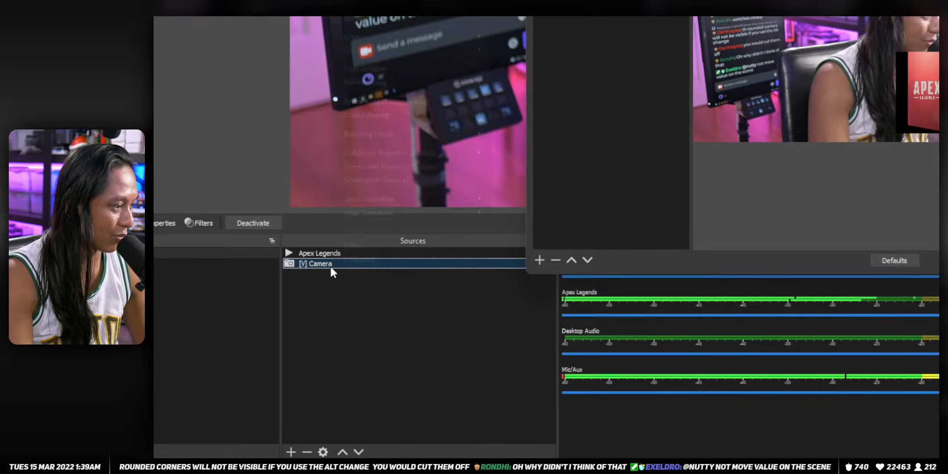
left_click(364, 246)
left_click(539, 385)
left_click(583, 325)
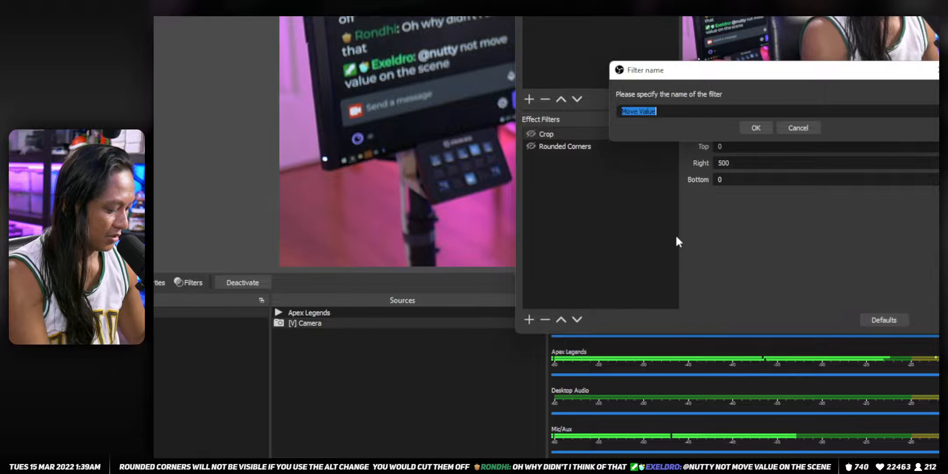
type("Rounded Cor")
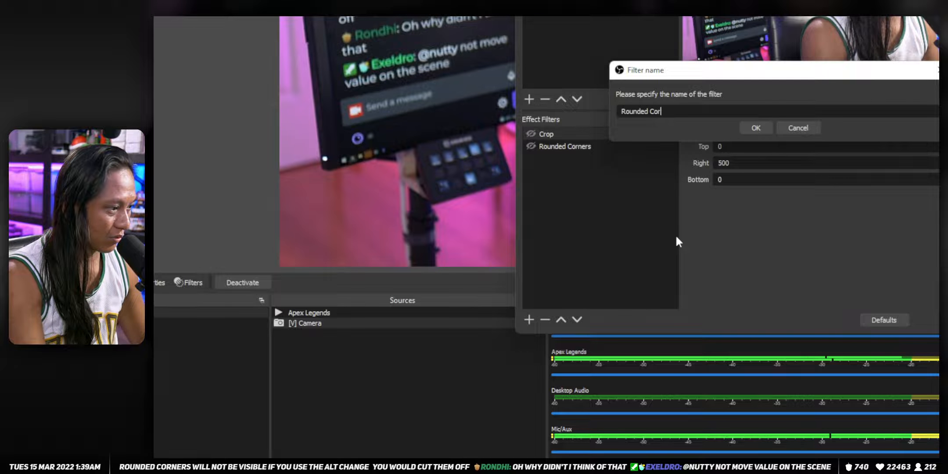
type("ners -")
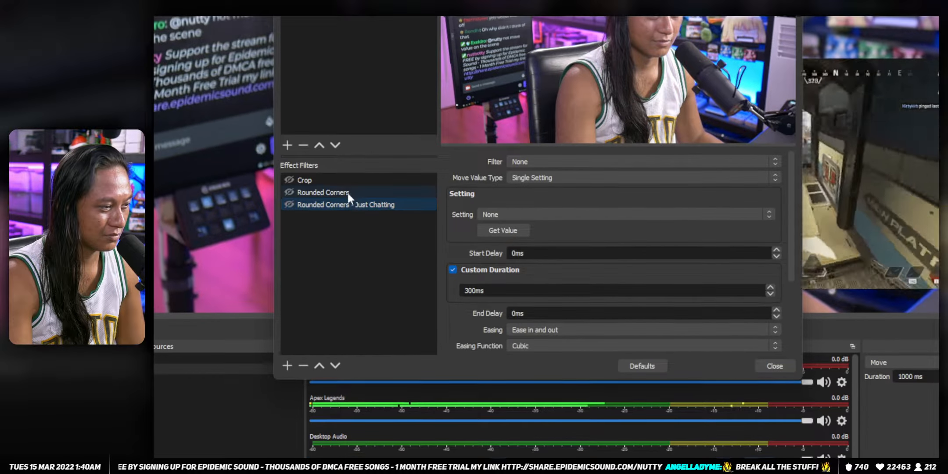
Step: Remove the "Rounded Corners - Just Chatting" filter from the camera source and close its filters
left_click(285, 137)
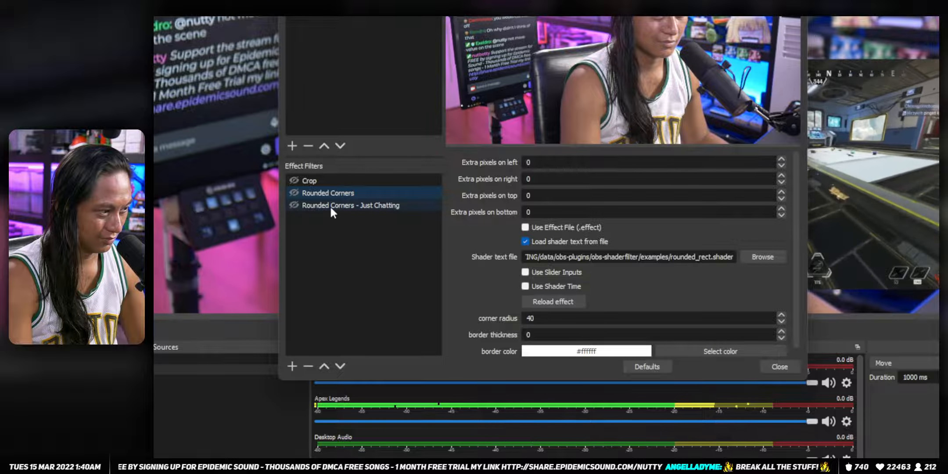
left_click(333, 204)
key("Delete")
left_click(612, 190)
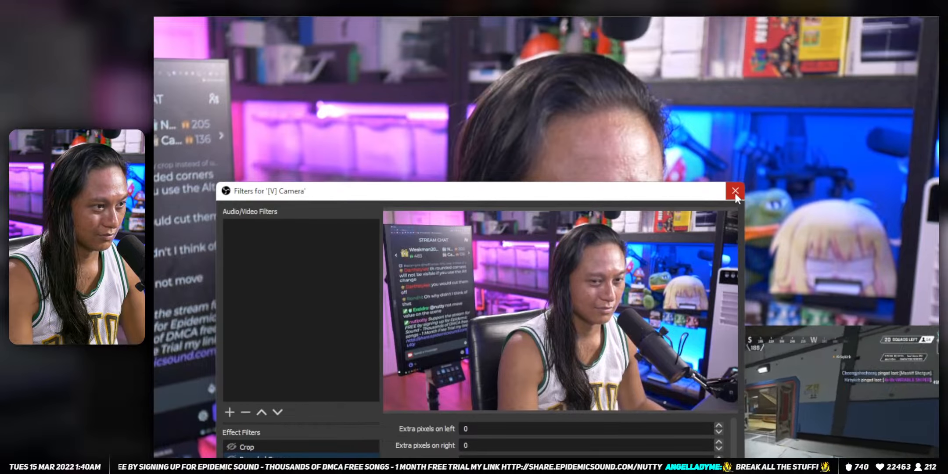
left_click(735, 163)
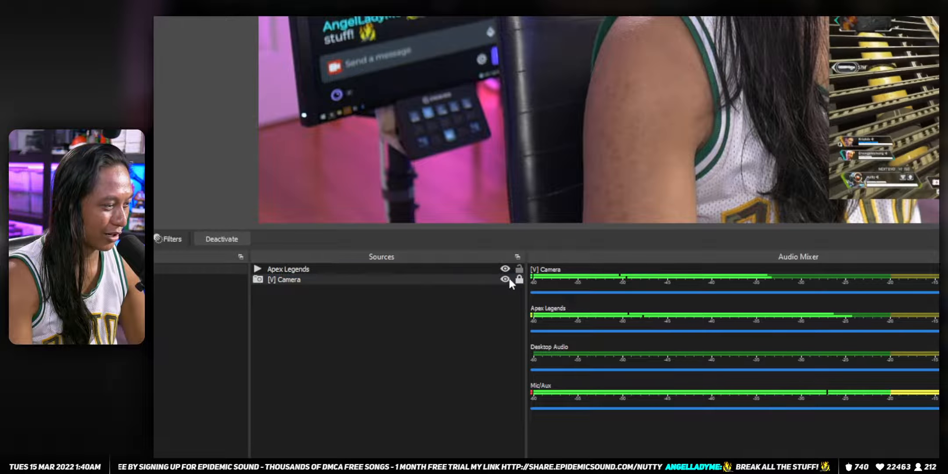
Step: Add a Crop/Pad filter named with a row of dashes to the camera source as a divider in its effect filters
left_click(507, 278)
left_click(506, 279)
left_click(171, 238)
left_click(451, 297)
type("--------------------------------")
left_click(680, 280)
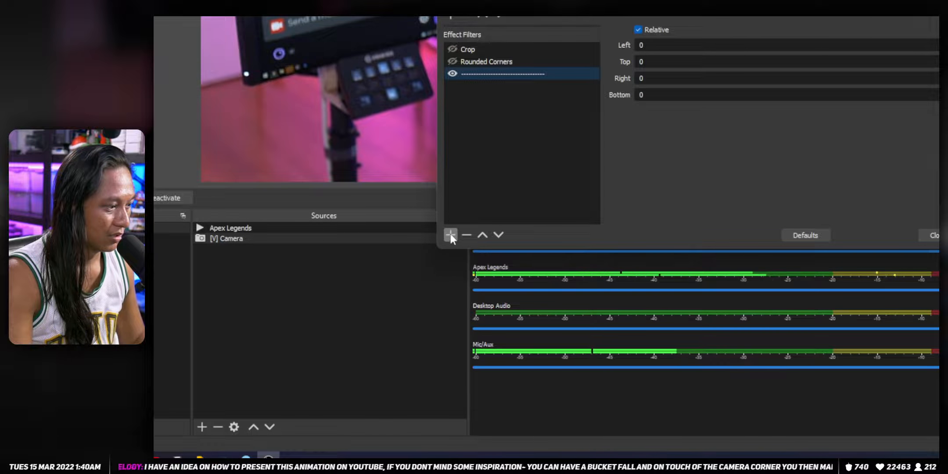
Step: Add a Move Value filter named "Rounded Corners - Just Chatting" below the dashed divider on the camera source
left_click(450, 296)
left_click(514, 226)
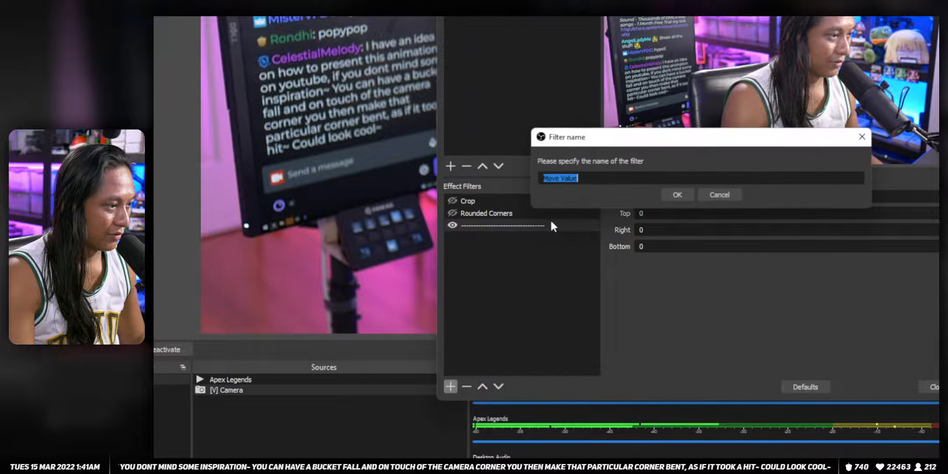
type("Ro")
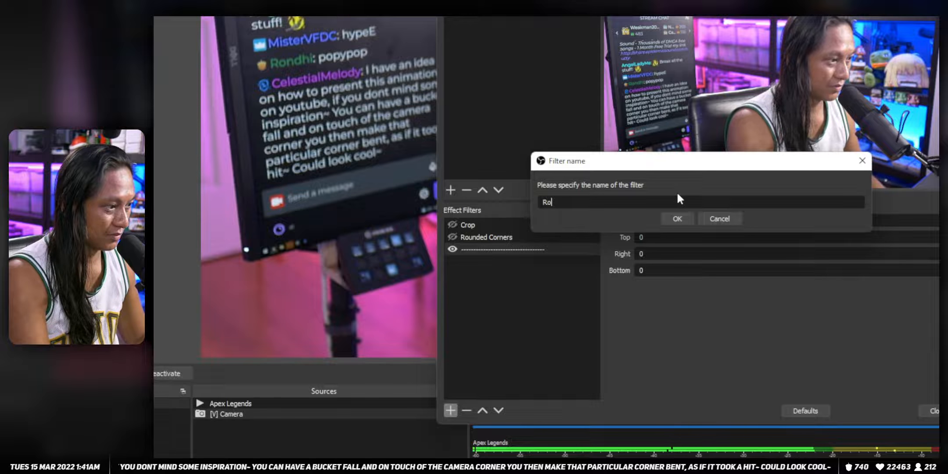
type("unded Corners -0")
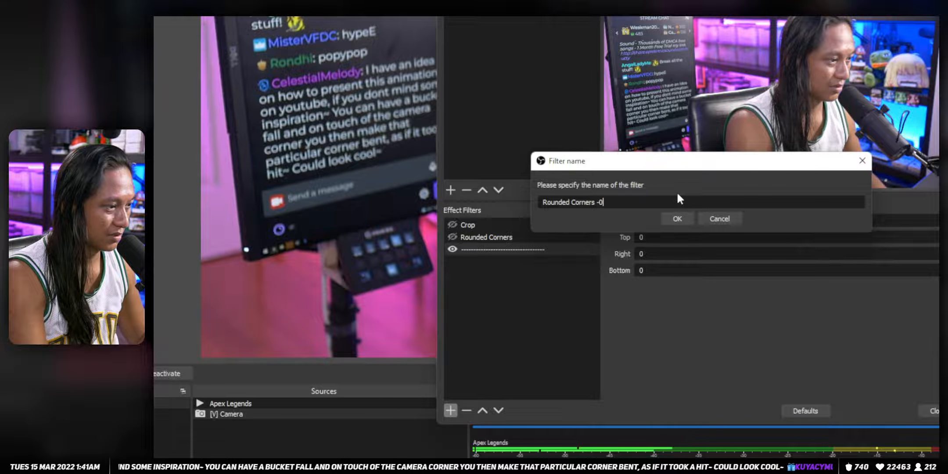
key("BackSpace")
type("Just Chattin")
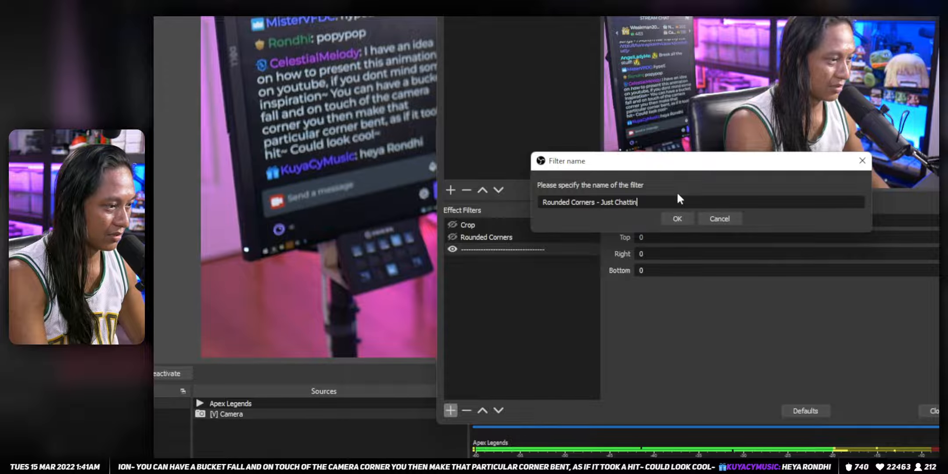
key("Return")
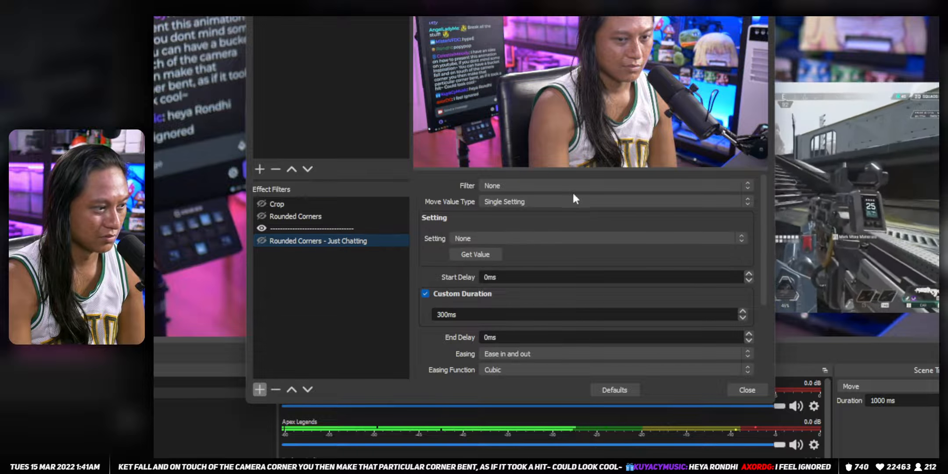
left_click(572, 186)
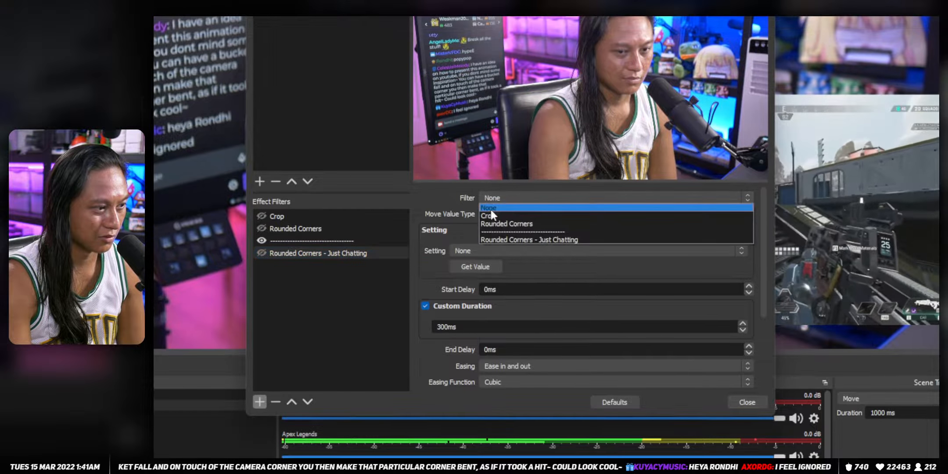
left_click(277, 204)
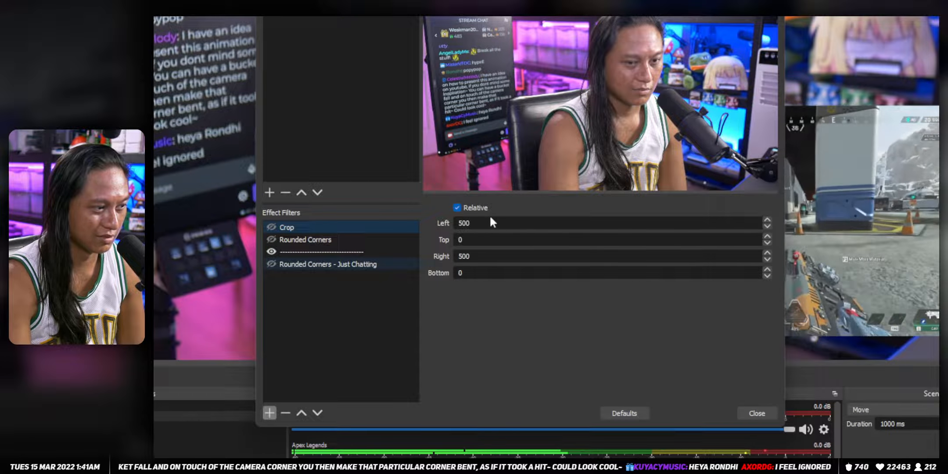
left_click(363, 264)
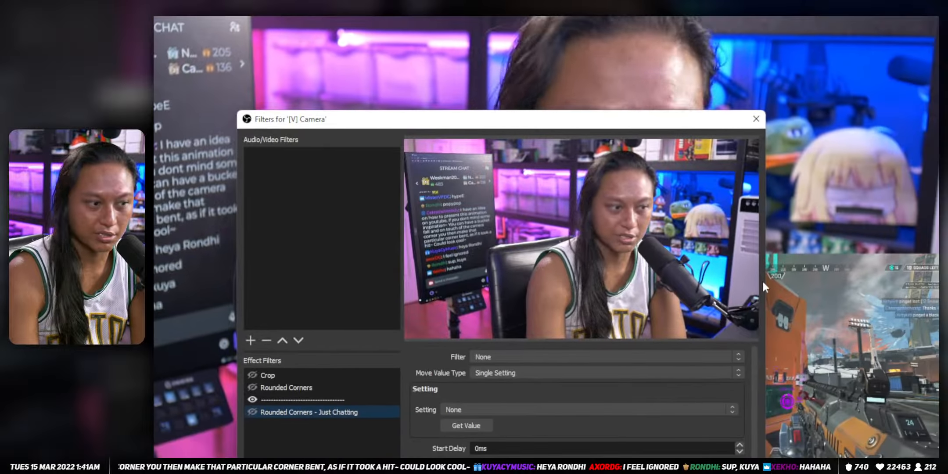
Step: Point the Just Chatting Move Value filter at the Rounded Corners filter's corner radius, set the value to 200, and start the move
left_click(601, 357)
left_click(505, 382)
left_click(584, 409)
left_click(474, 422)
double_click(512, 226)
type("200")
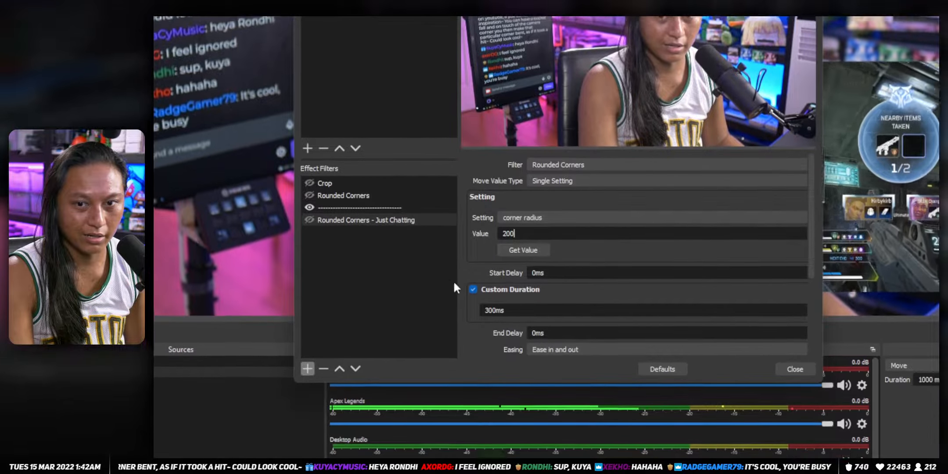
scroll(482, 285, "down", 4)
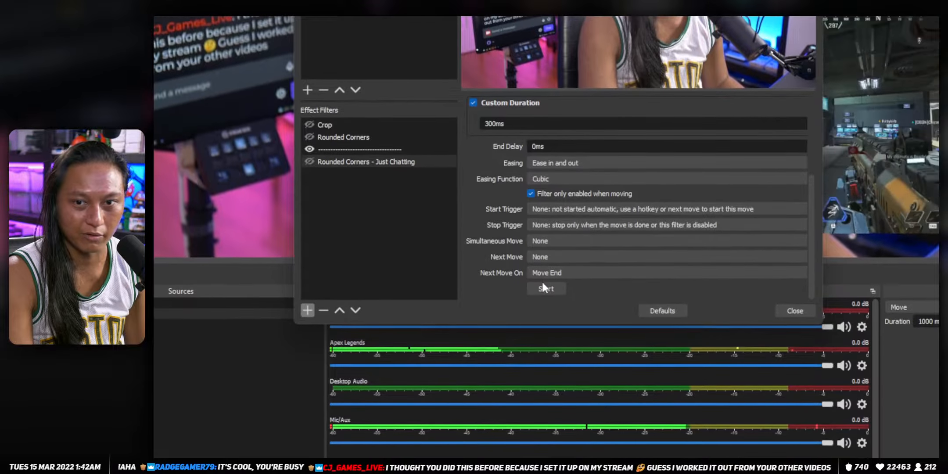
left_click(542, 287)
Step: Set the Just Chatting move's corner radius value to 0 and start the move to test it
scroll(524, 206, "up", 5)
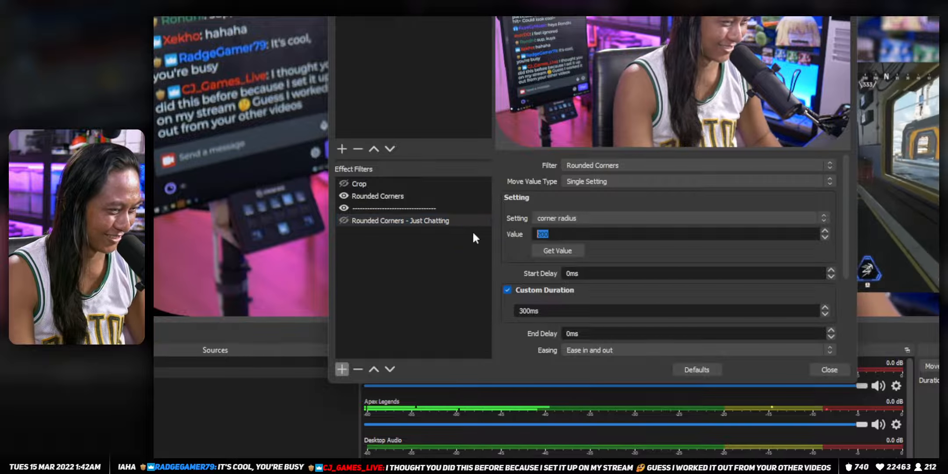
double_click(542, 234)
type("0")
scroll(540, 263, "down", 4)
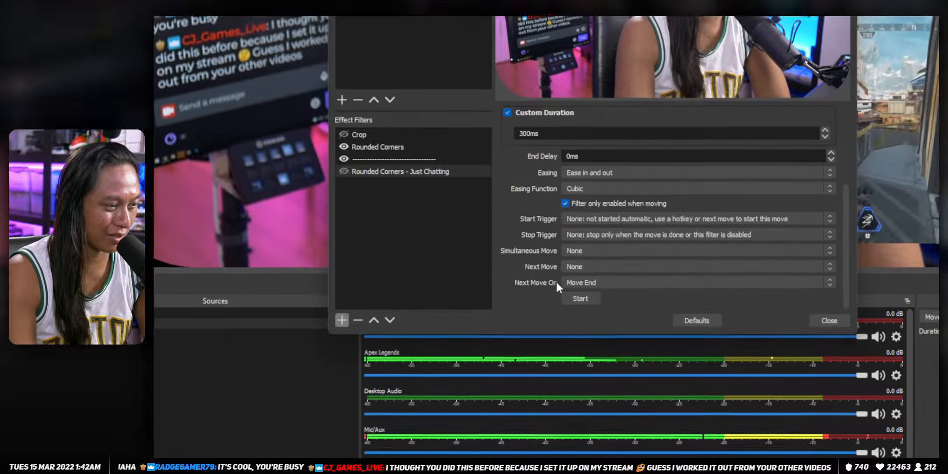
left_click(580, 281)
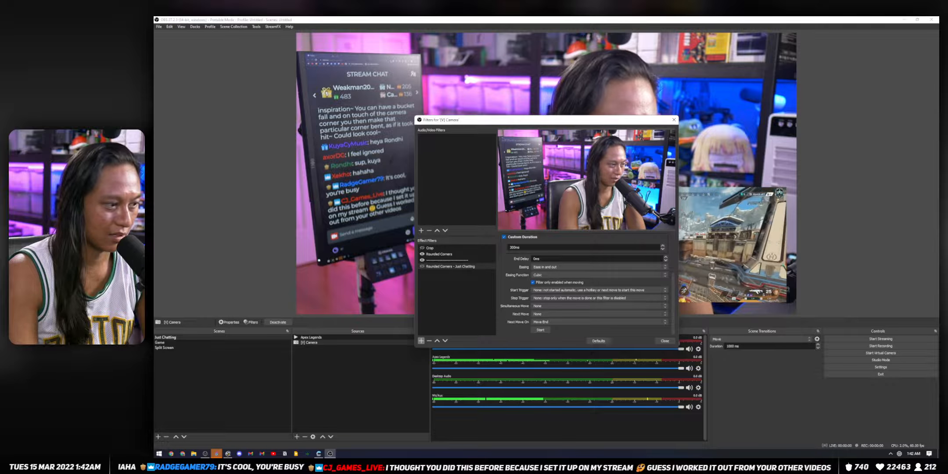
scroll(525, 155, "up", 5)
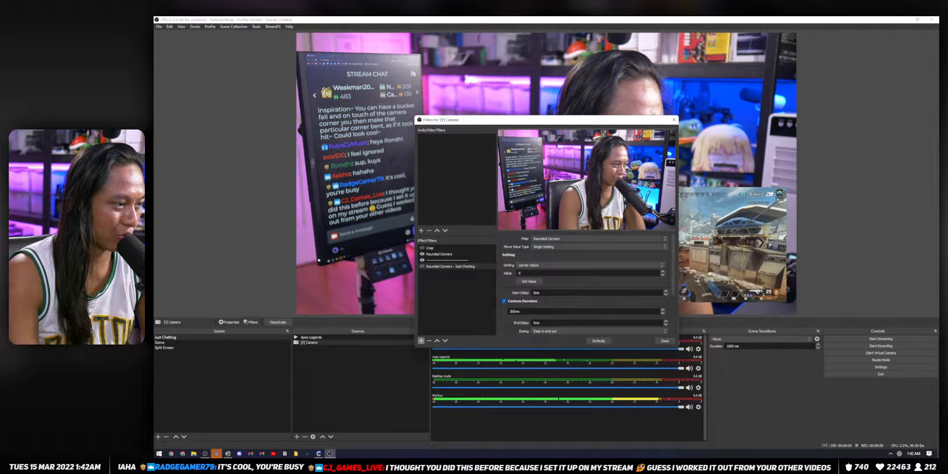
left_click_drag(540, 273, 495, 271)
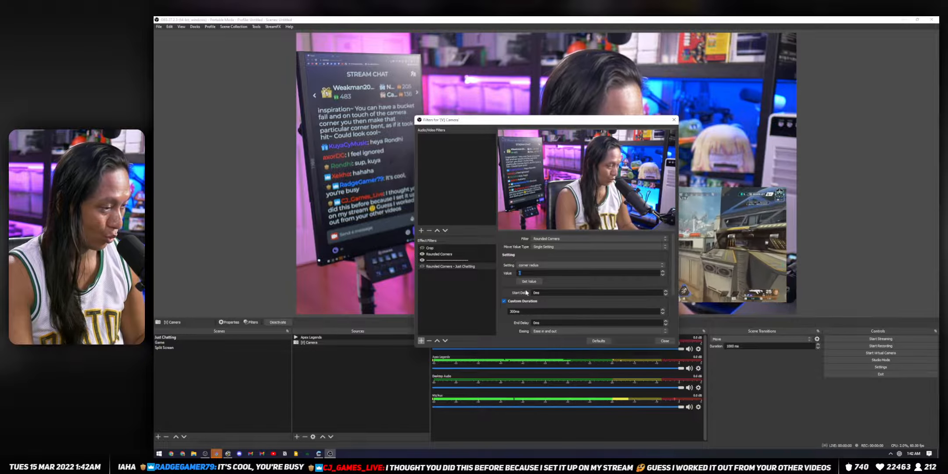
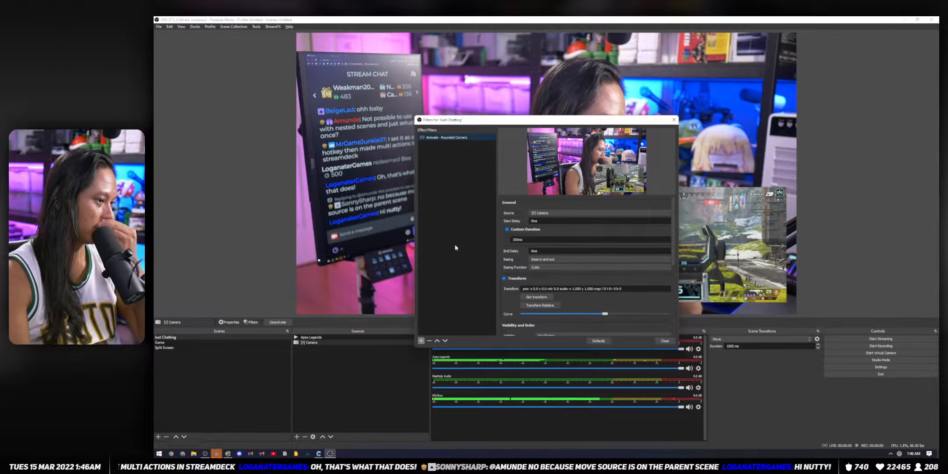
Step: Turn off Transform in the Just Chatting scene's "Animate - Rounded Corners" filter
left_click(505, 278)
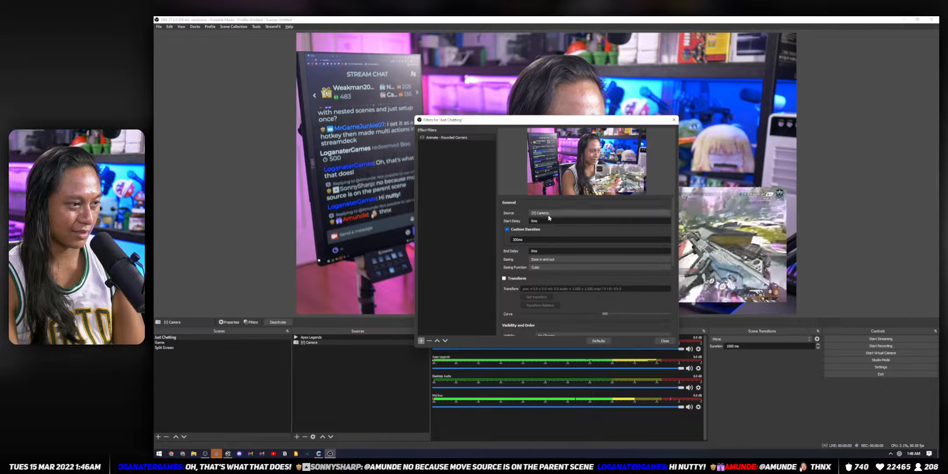
left_click(528, 240)
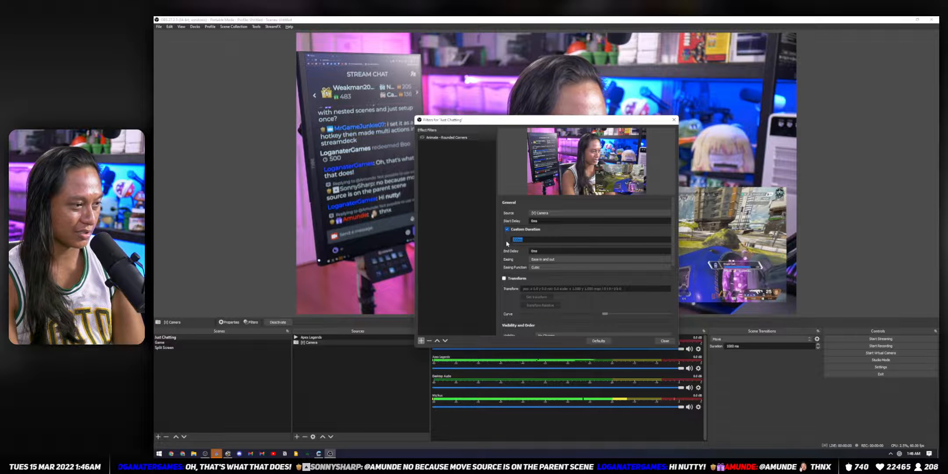
scroll(508, 268, "down", 3)
scroll(509, 269, "down", 2)
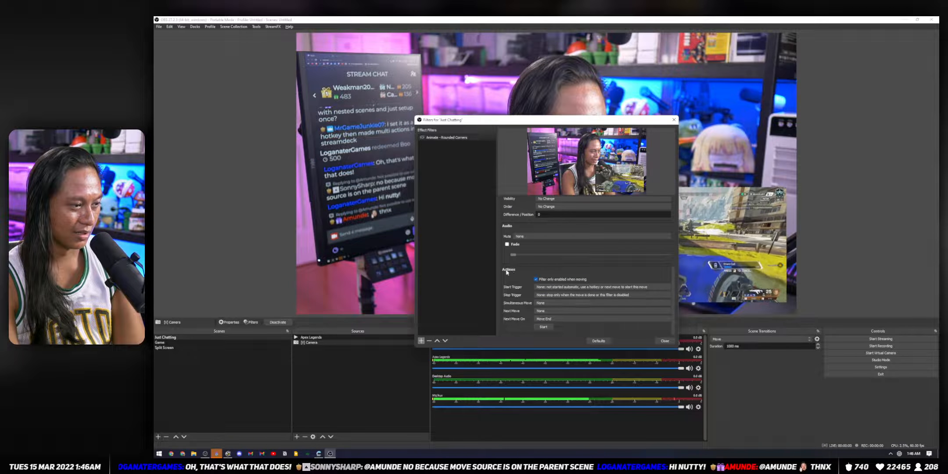
left_click(540, 310)
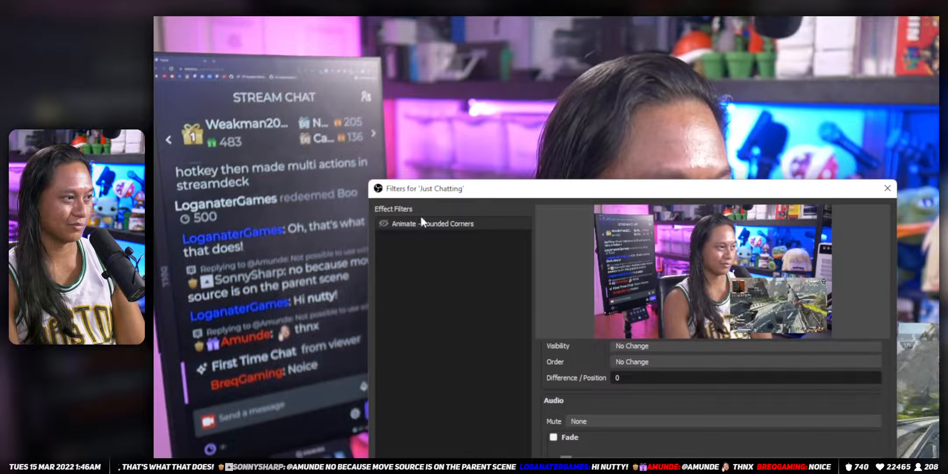
left_click(410, 223)
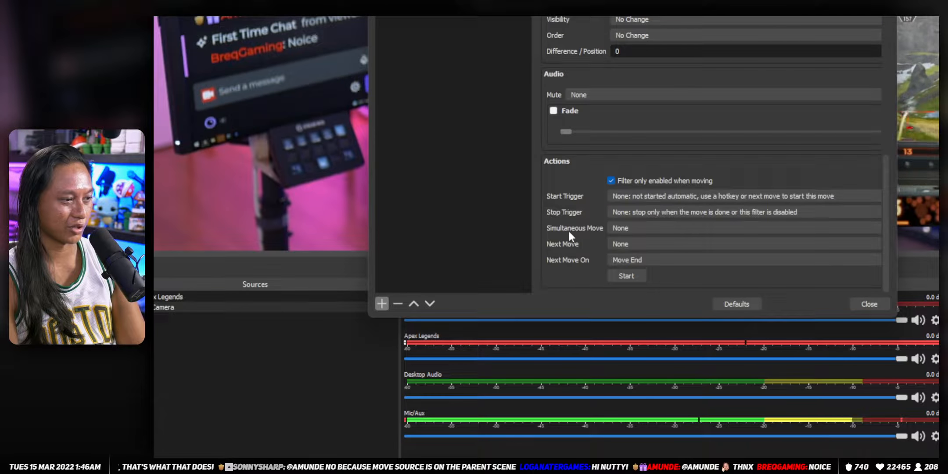
Step: Set the filter's simultaneous move to "Rounded Corners - Just Chatting" and its start trigger to Activate
left_click(620, 288)
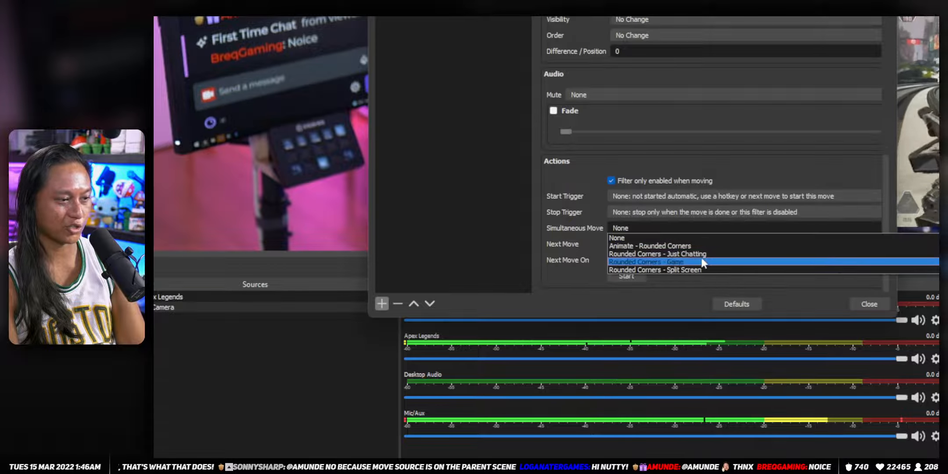
left_click(745, 253)
left_click(744, 196)
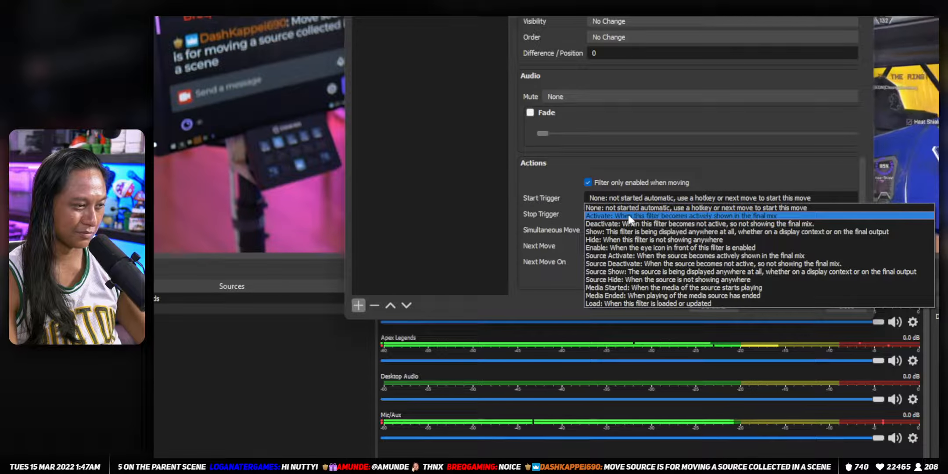
left_click(607, 217)
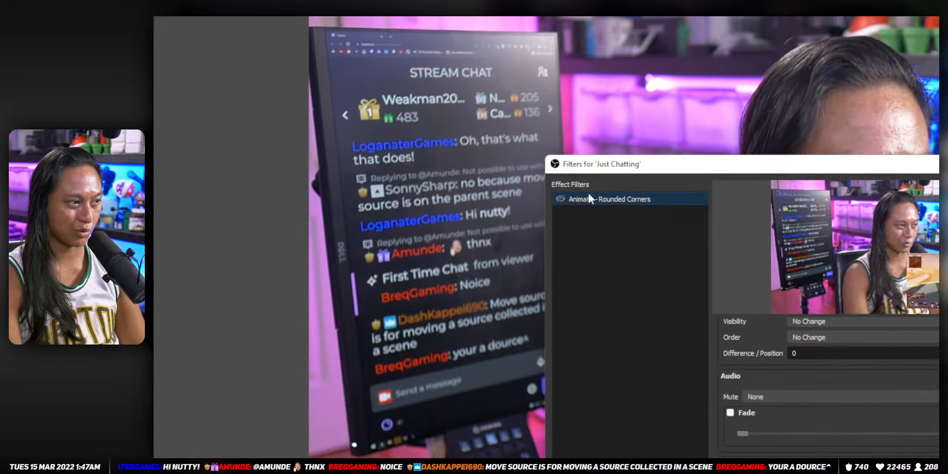
right_click(588, 200)
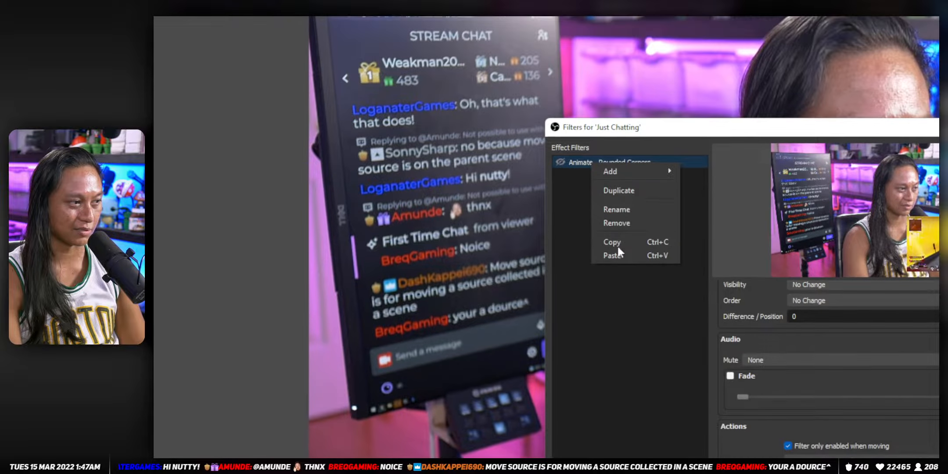
right_click(621, 370)
mouse_move(637, 379)
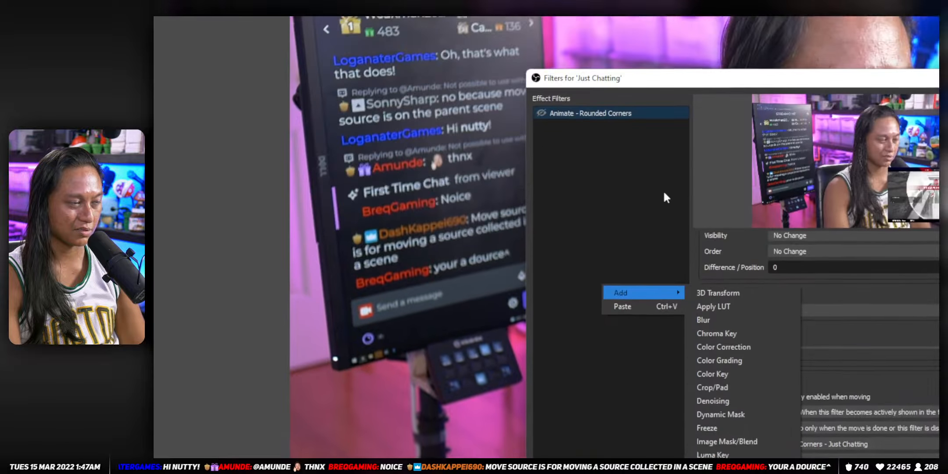
left_click(634, 200)
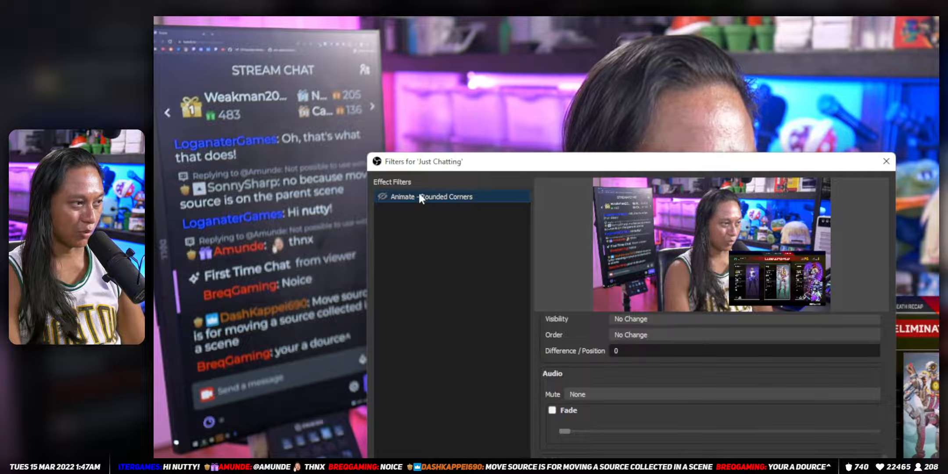
Step: Copy the "Animate - Rounded Corners" filter from the Just Chatting scene, paste it into the Game scene's filters, and close them
right_click(448, 197)
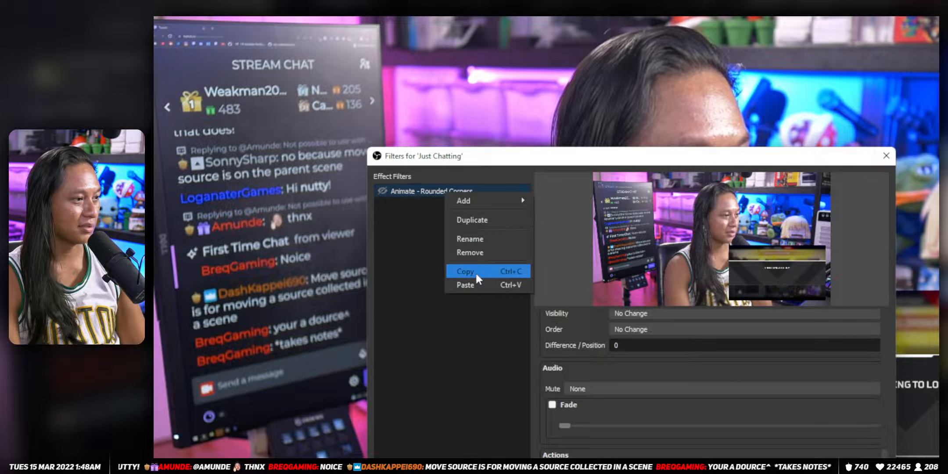
left_click(475, 272)
left_click(766, 268)
left_click(227, 226)
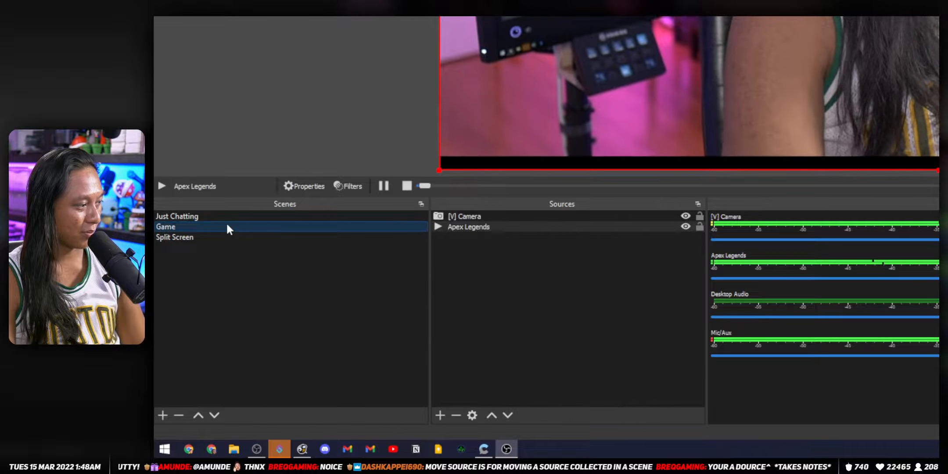
right_click(227, 226)
left_click(286, 395)
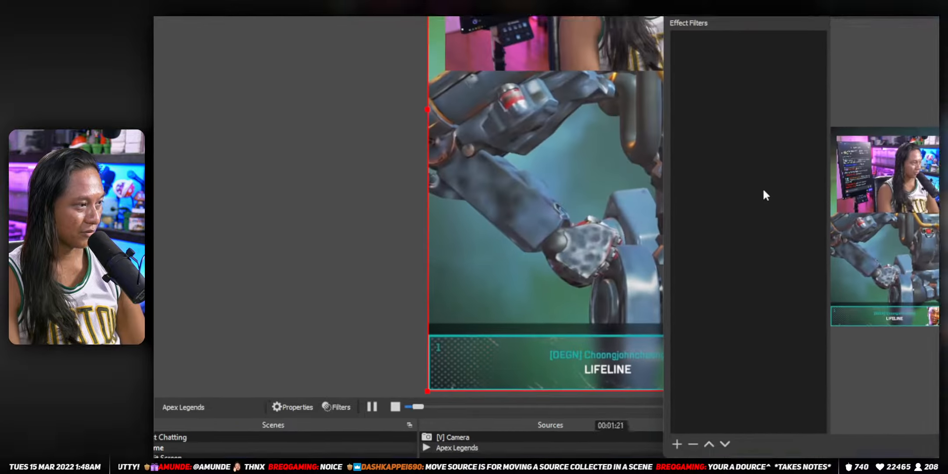
right_click(719, 203)
left_click(753, 228)
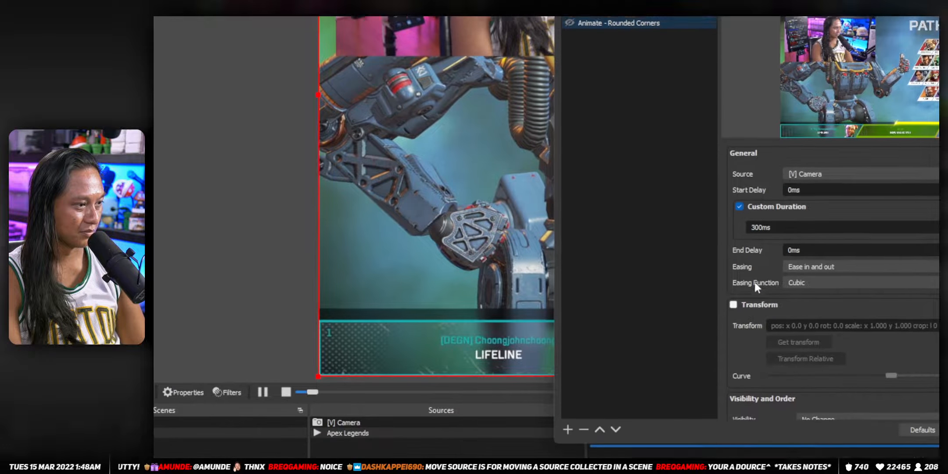
scroll(751, 272, "down", 7)
scroll(749, 269, "down", 1)
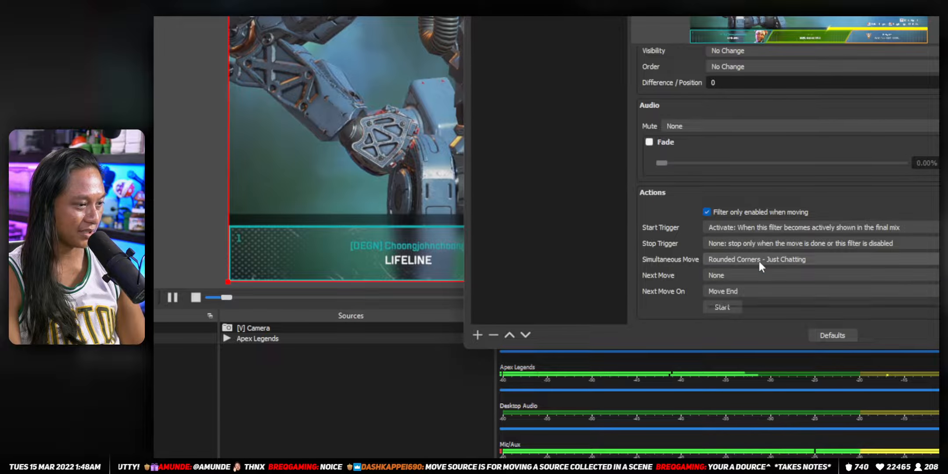
left_click(850, 343)
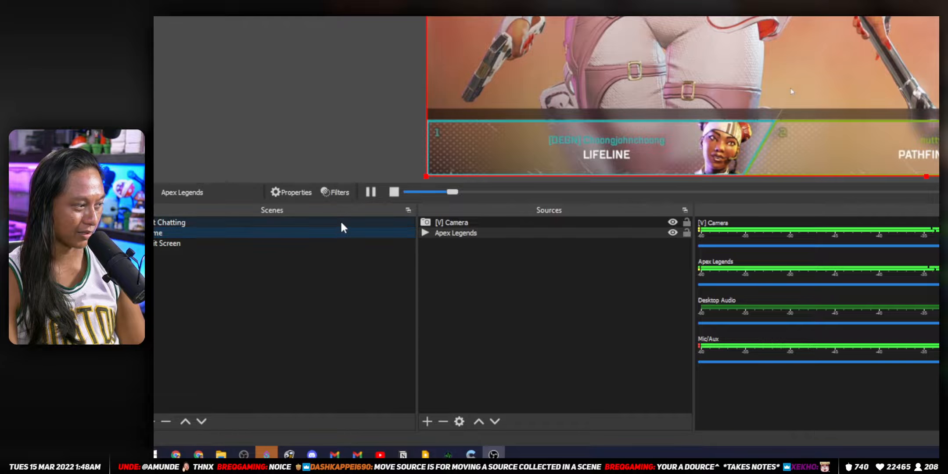
Step: Switch repeatedly between the Just Chatting and Game scenes, ending on Split Screen, to check the camera's rounded-corner animation
left_click(340, 221)
left_click(343, 234)
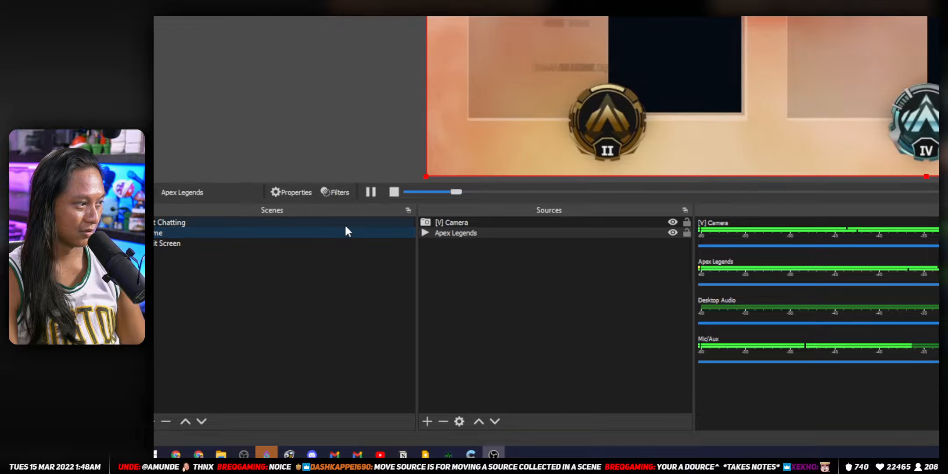
left_click(356, 222)
left_click(366, 235)
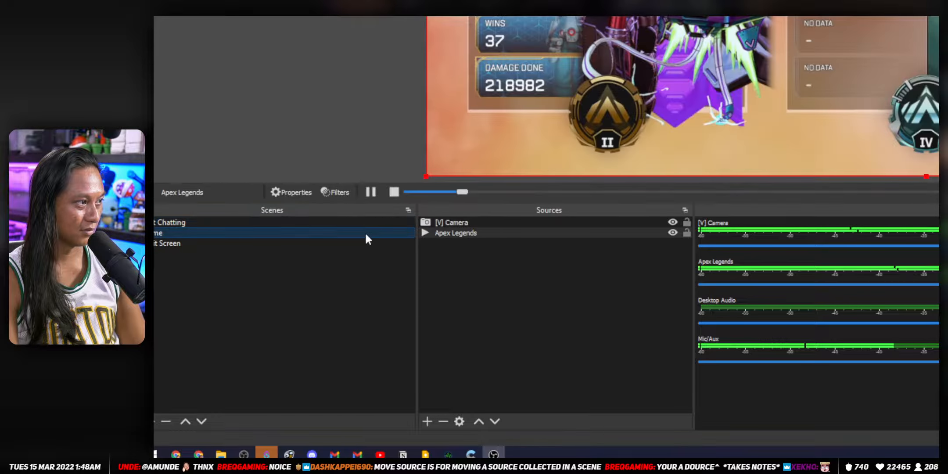
left_click(366, 224)
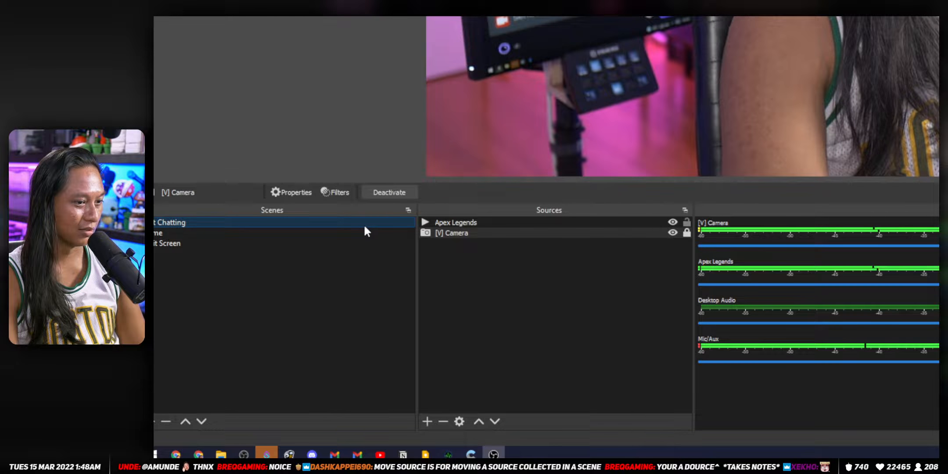
left_click(353, 235)
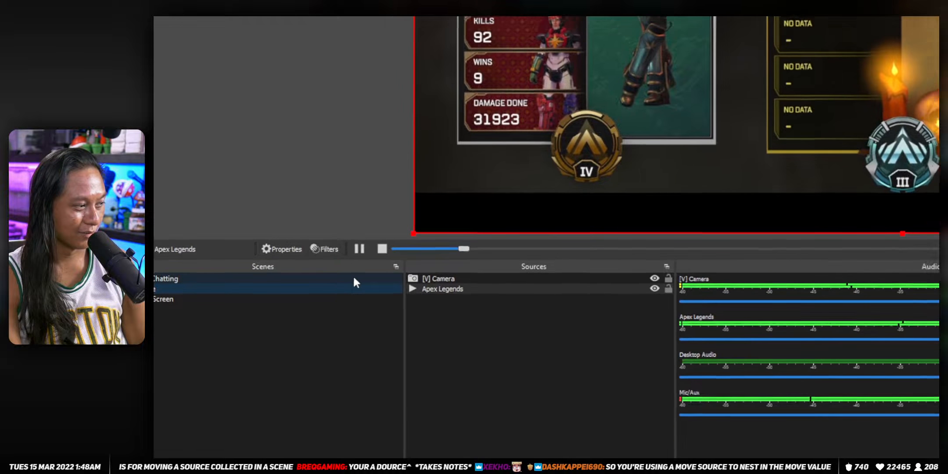
left_click(354, 278)
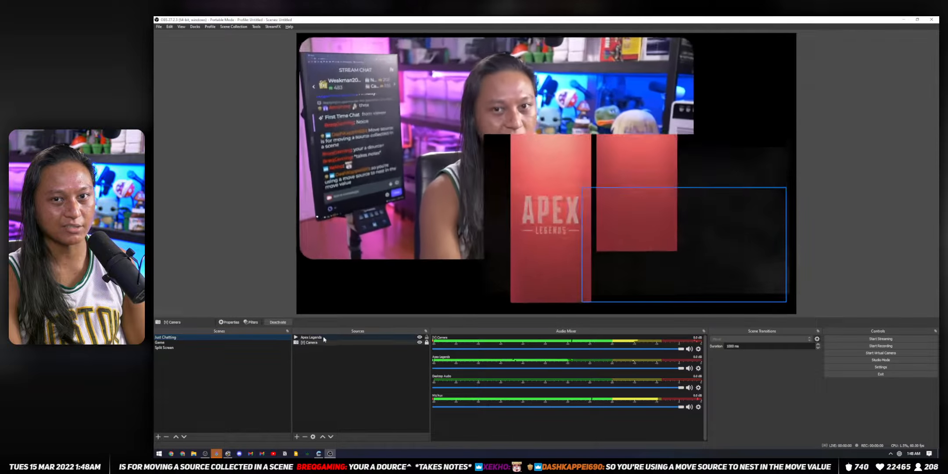
left_click(201, 343)
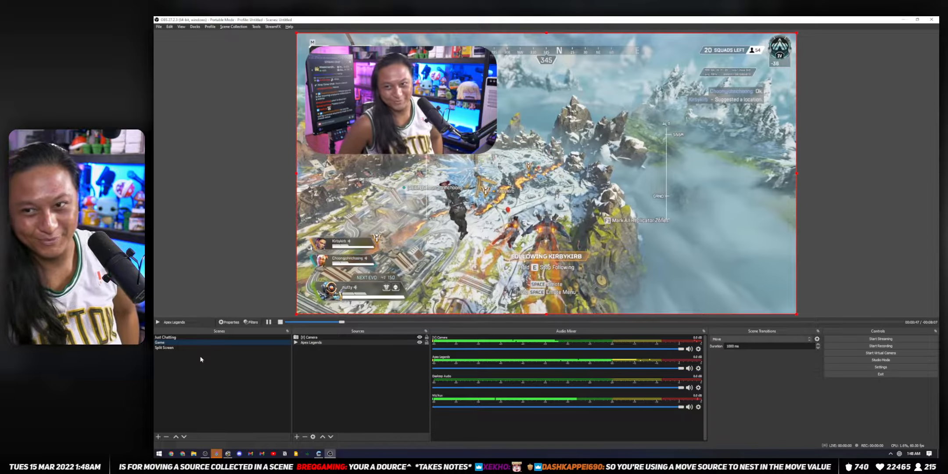
left_click(193, 347)
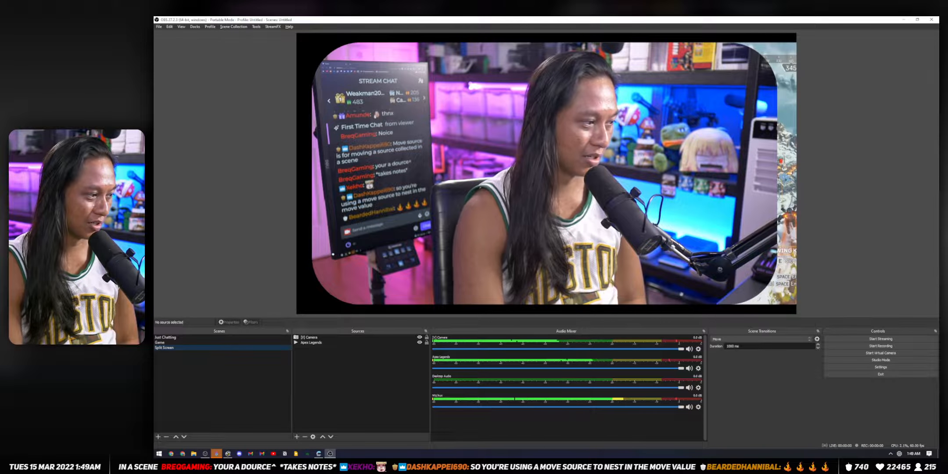
Step: Set the simultaneous move of the Split Screen scene's "Animate - Rounded Corners" filter to "Rounded Corners - Split Screen" and close the filters
right_click(211, 347)
left_click(206, 318)
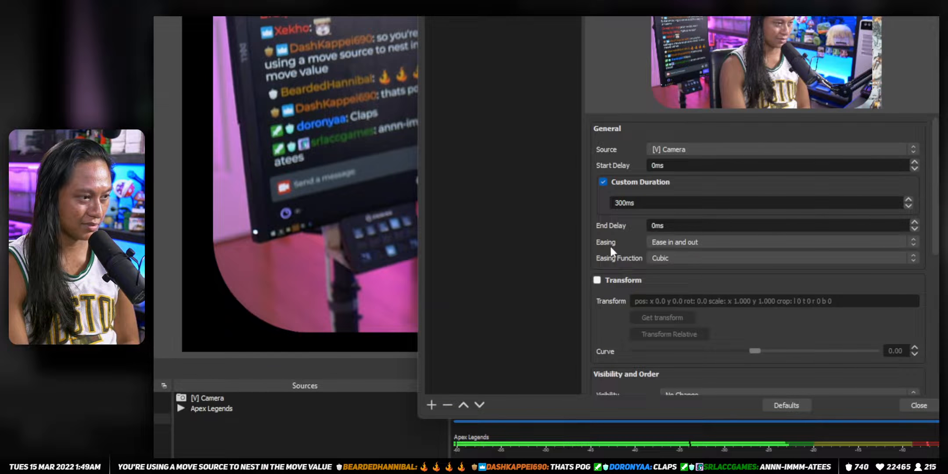
scroll(510, 260, "down", 6)
left_click(682, 346)
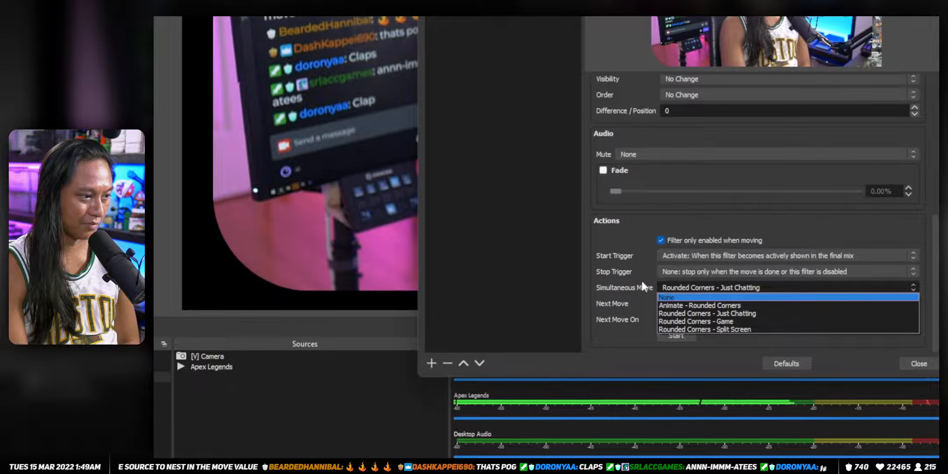
left_click(645, 287)
left_click(710, 288)
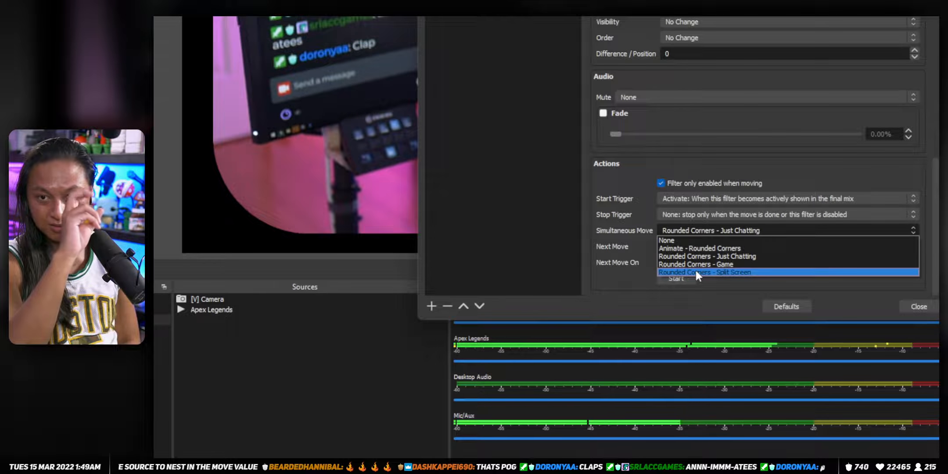
left_click(696, 272)
scroll(613, 188, "up", 2)
left_click(917, 307)
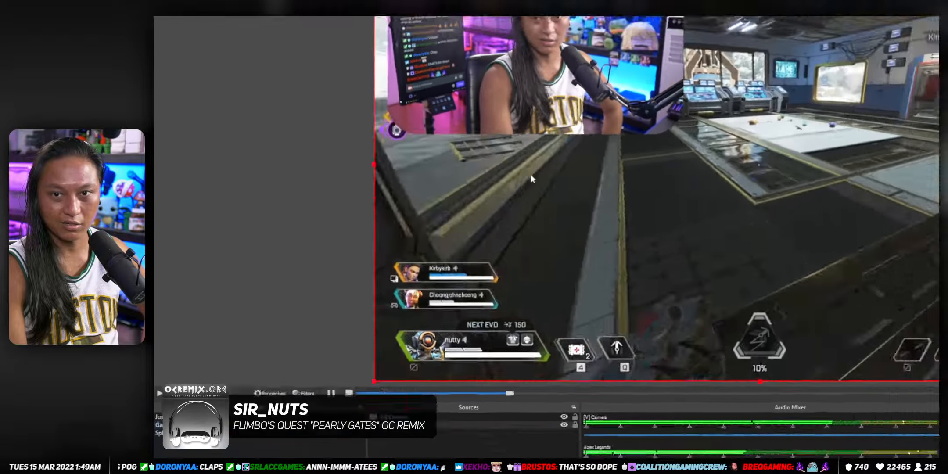
Step: Select the Split Screen scene and review the corner radius in the camera's "Rounded Corners - Game" filter, closing the filters at the end
left_click(171, 433)
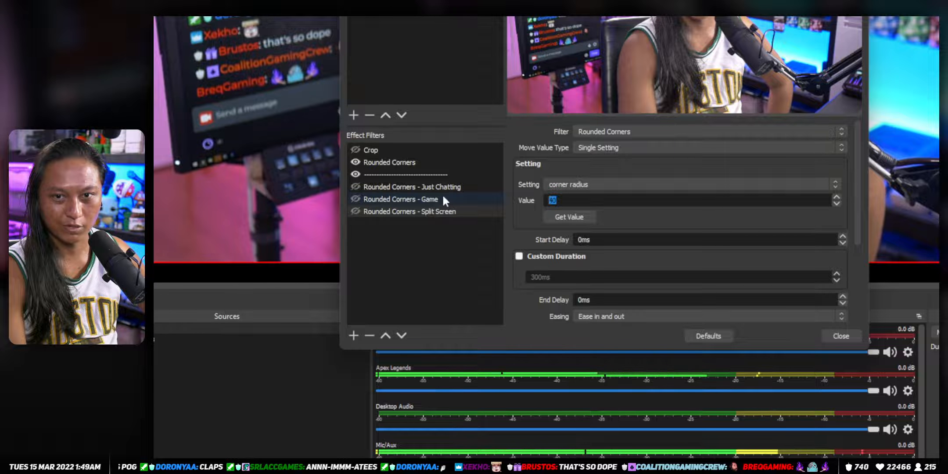
left_click(441, 199)
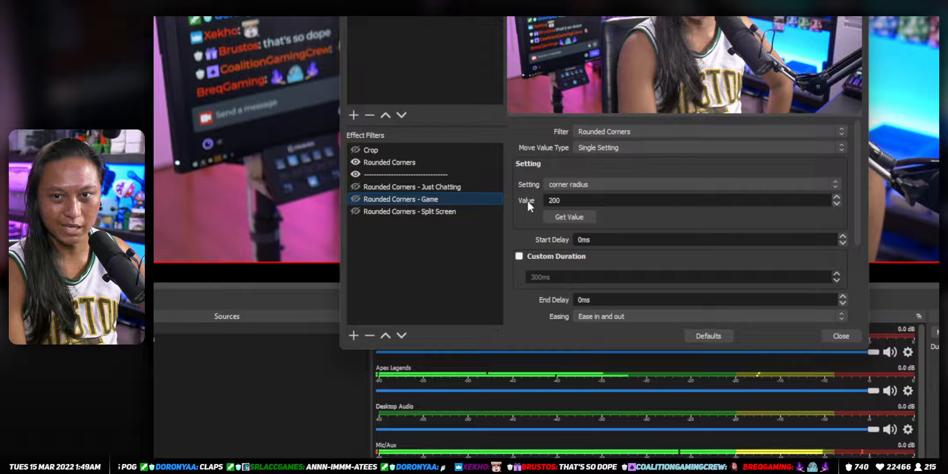
left_click(546, 218)
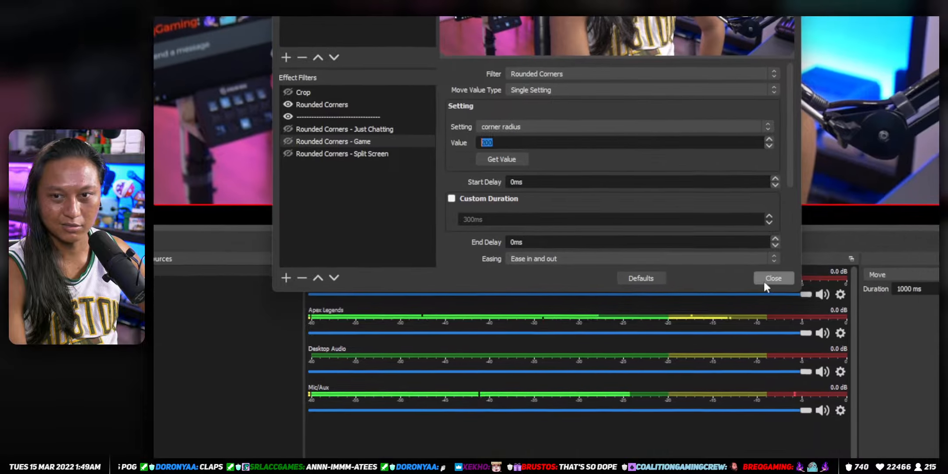
left_click(760, 276)
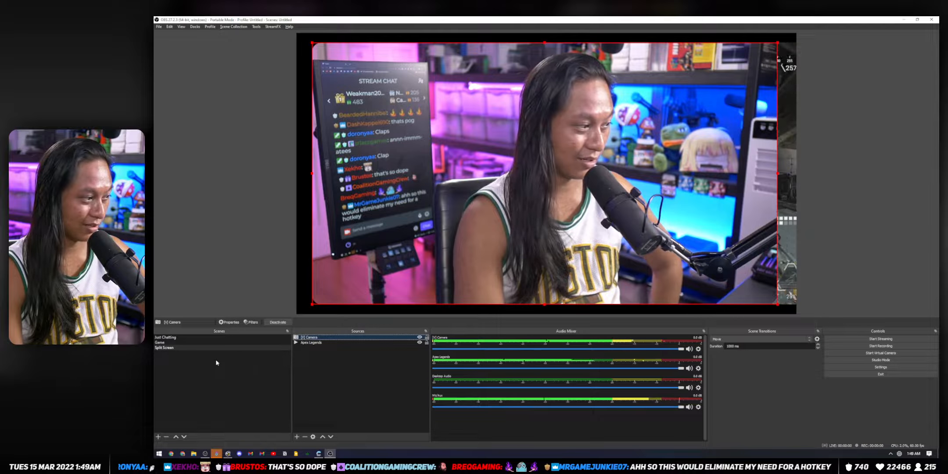
Step: Cycle through the Just Chatting, Game and Split Screen scenes to check the rounded-corner animation, ending on Game
left_click(192, 337)
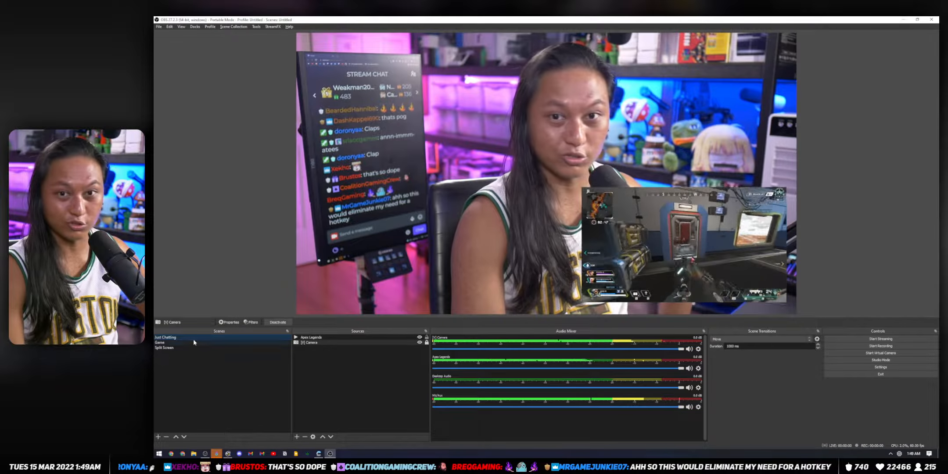
left_click(192, 343)
left_click(191, 347)
left_click(192, 338)
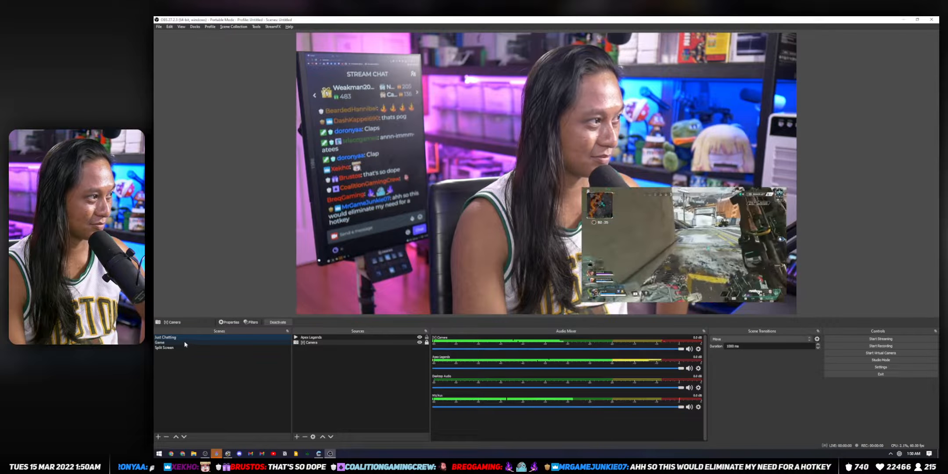
left_click(165, 342)
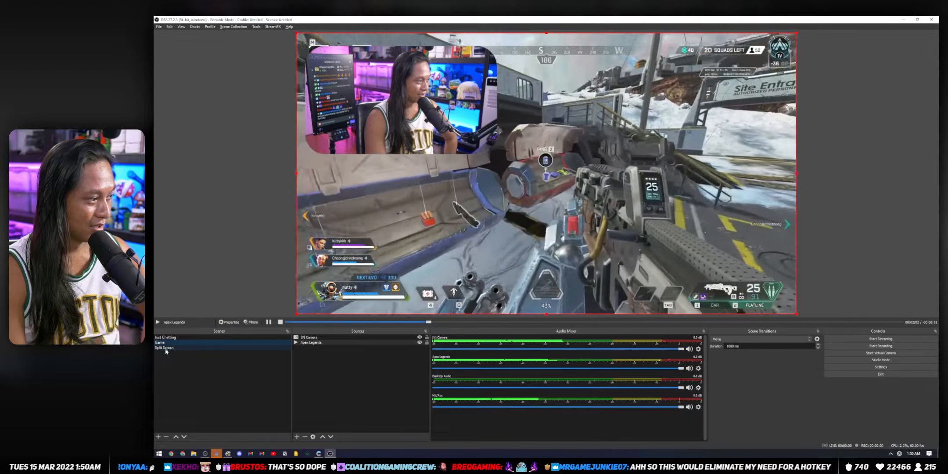
left_click(165, 347)
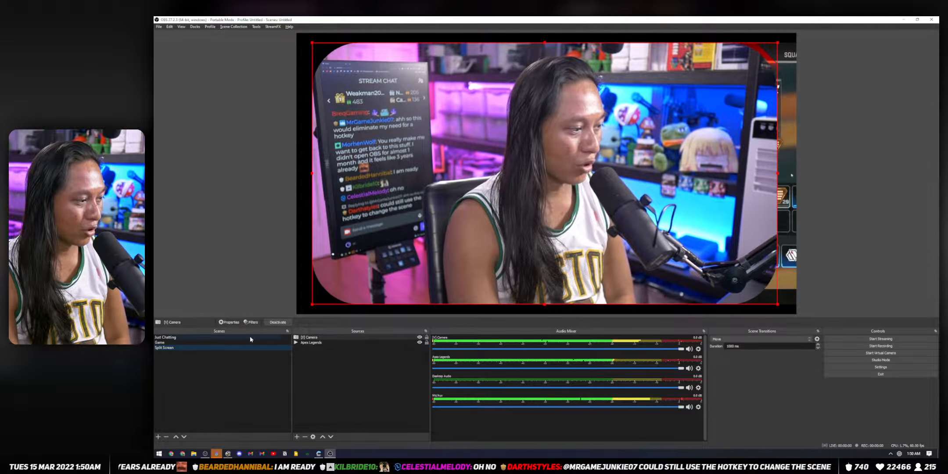
left_click(250, 337)
left_click(266, 343)
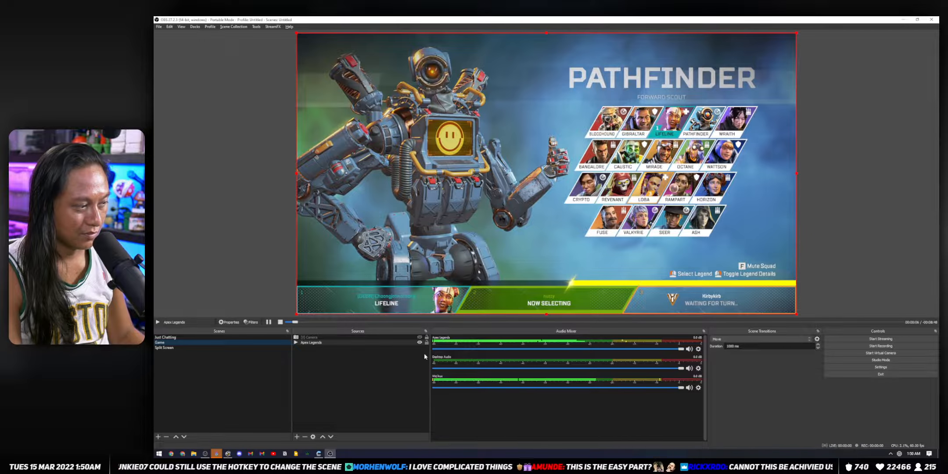
Step: Crop the Apex Legends source on all four sides in the Just Chatting scene, and compare it with the Game scene
left_click(263, 337)
left_click(684, 244)
left_click_drag(582, 245, 635, 244)
left_click_drag(787, 244, 747, 245)
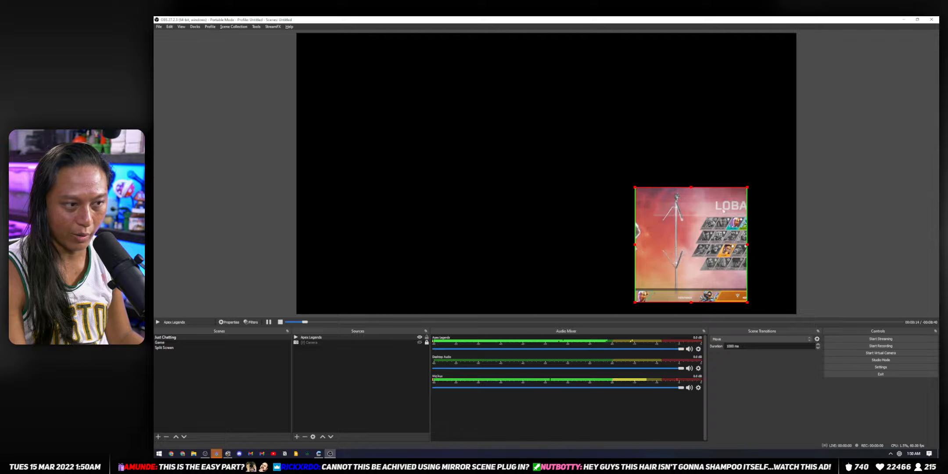
left_click_drag(691, 187, 692, 209)
left_click_drag(692, 302, 691, 280)
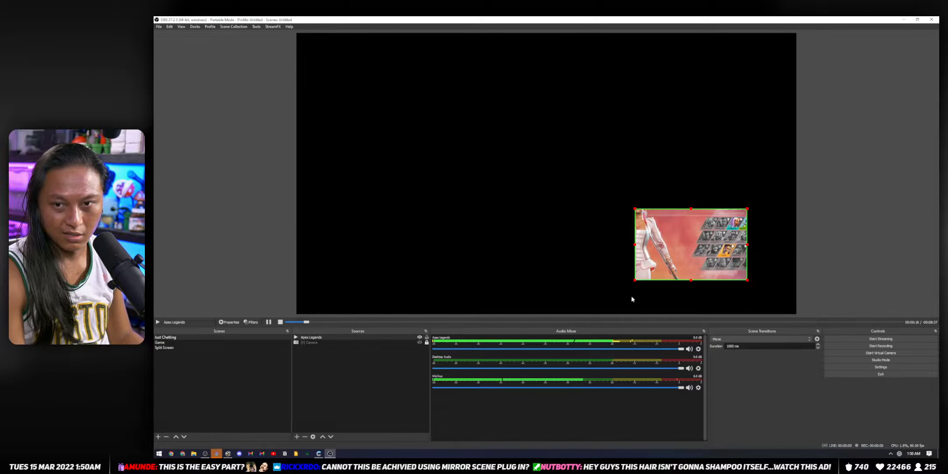
left_click(243, 342)
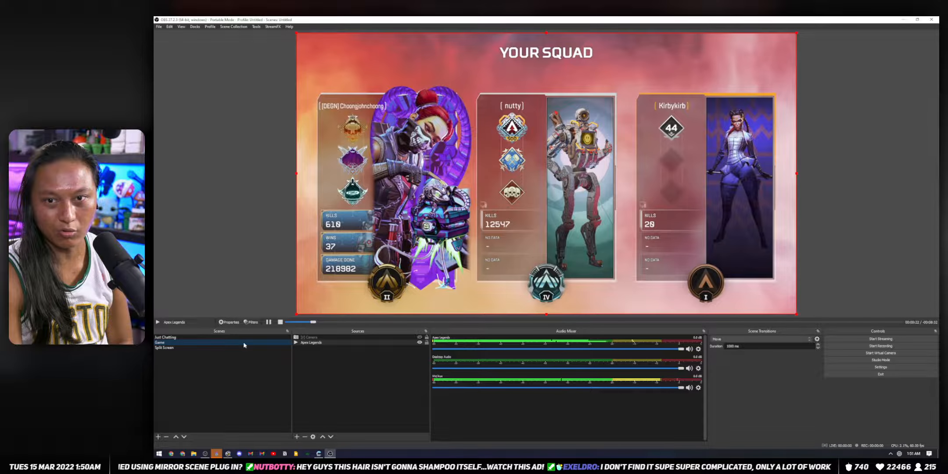
left_click(255, 337)
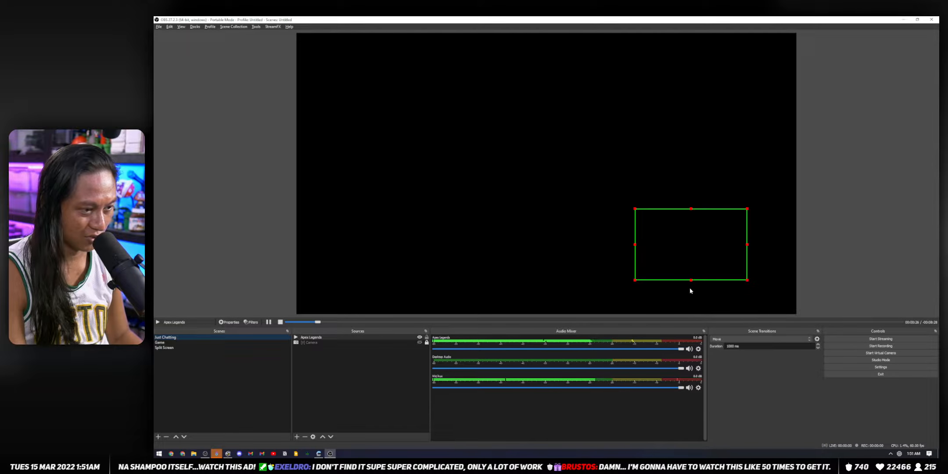
Step: Remove the crop from all sides of the Apex Legends source in the Just Chatting scene
left_click_drag(747, 255, 787, 255)
left_click_drag(634, 255, 582, 255)
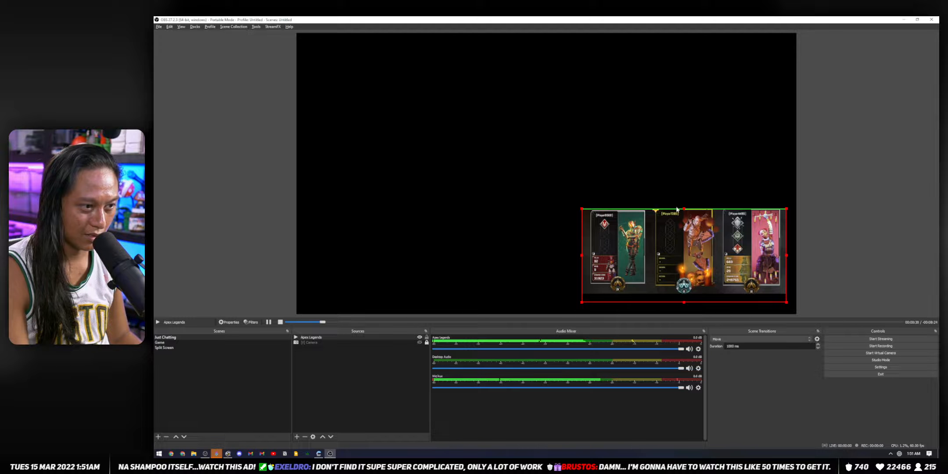
left_click_drag(684, 208, 688, 202)
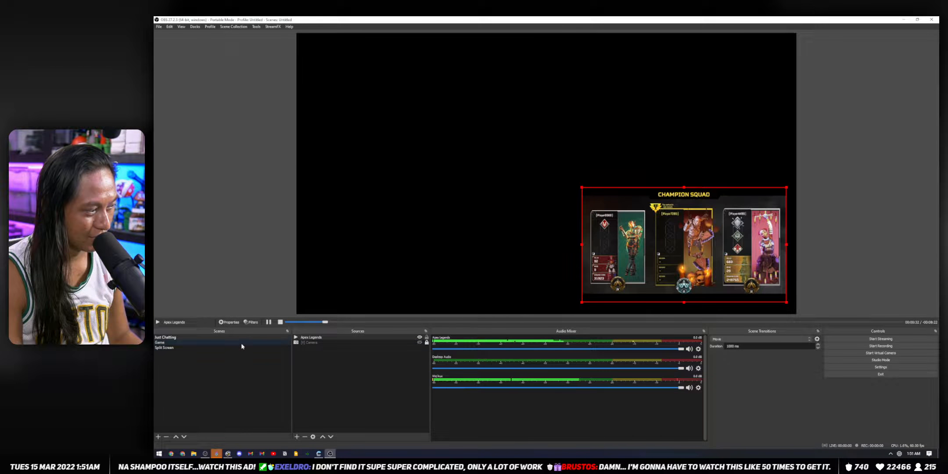
Step: Switch between the Split Screen, Game and Just Chatting scenes to preview the camera transitions, ending on Just Chatting
left_click(237, 347)
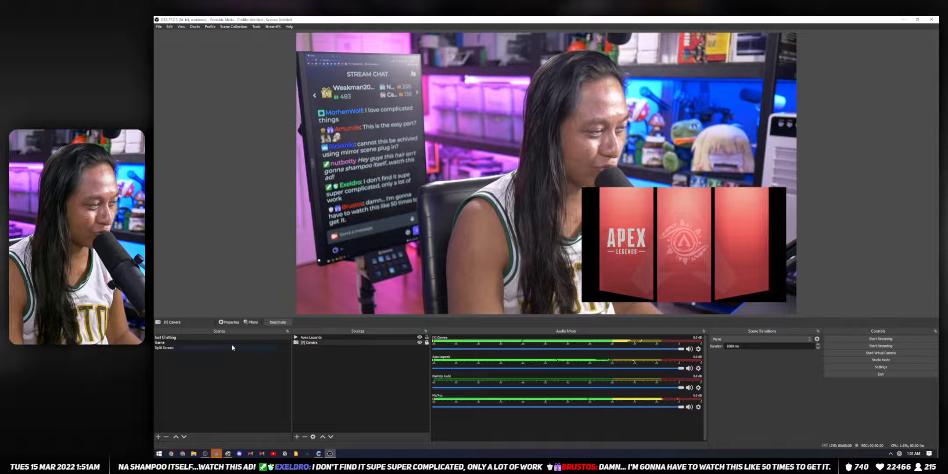
left_click(239, 348)
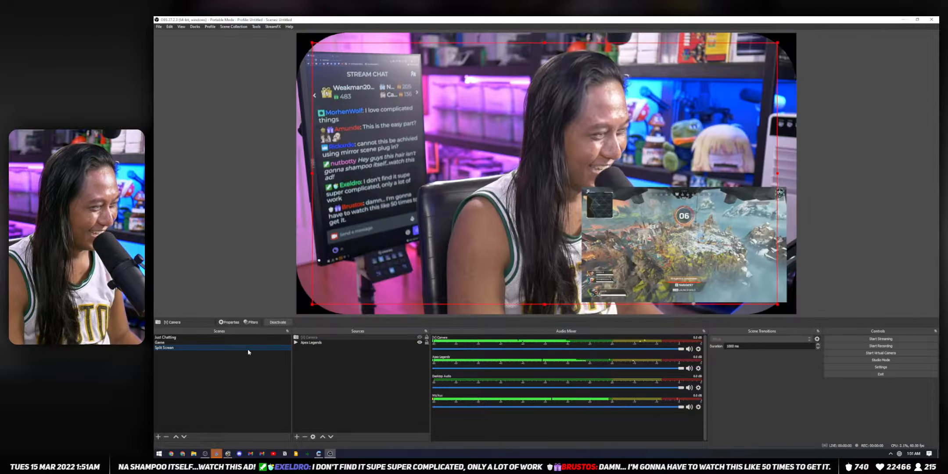
left_click(249, 343)
left_click(253, 338)
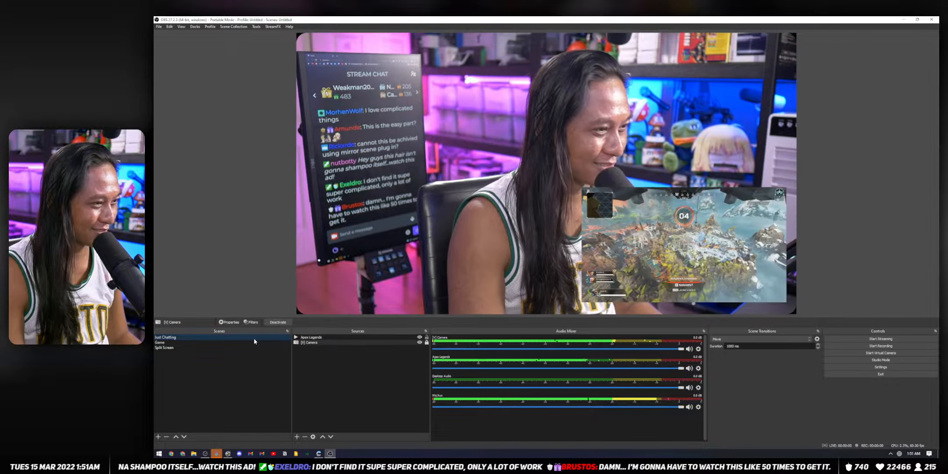
left_click(245, 341)
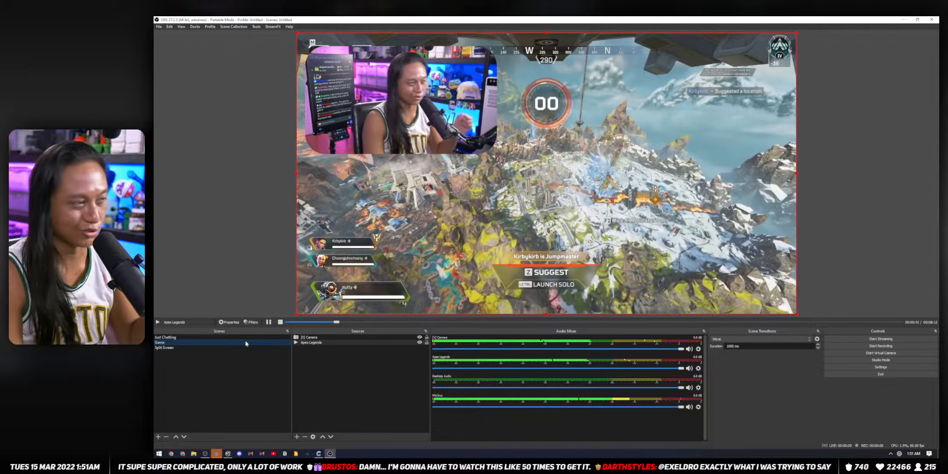
left_click(252, 337)
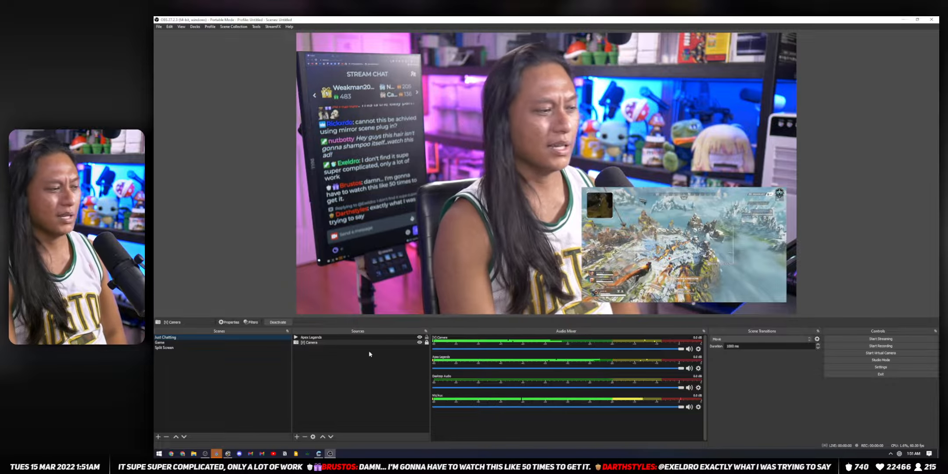
Step: In the Game scene, try cropping the camera's right edge and nudge the camera slightly upward
left_click(244, 342)
left_click(494, 108)
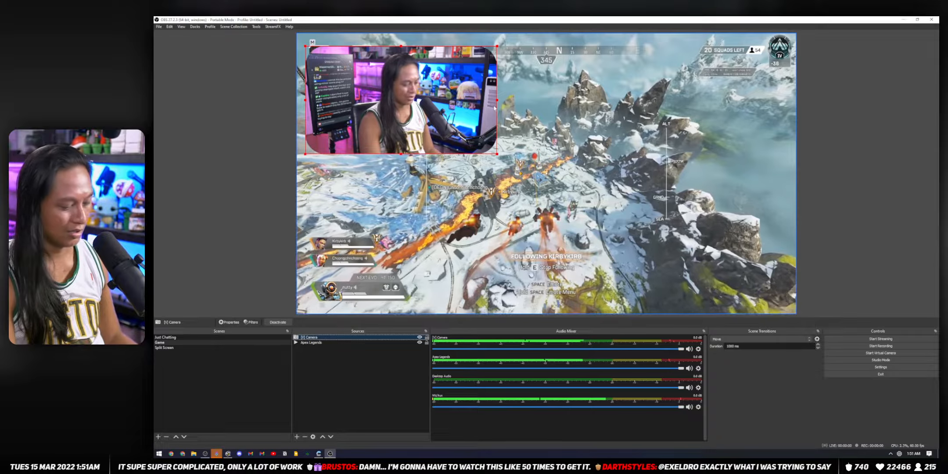
key("alt")
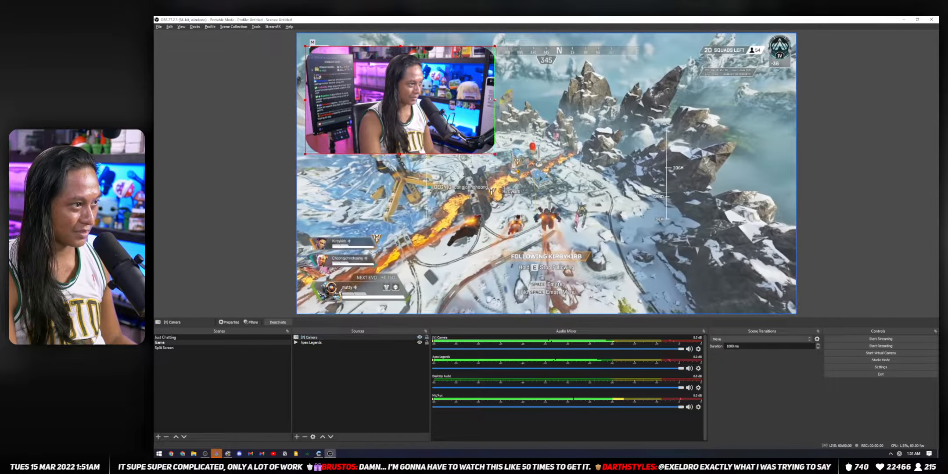
mouse_move(498, 104)
left_mouse_down()
mouse_move(452, 104)
mouse_move(509, 114)
left_mouse_up()
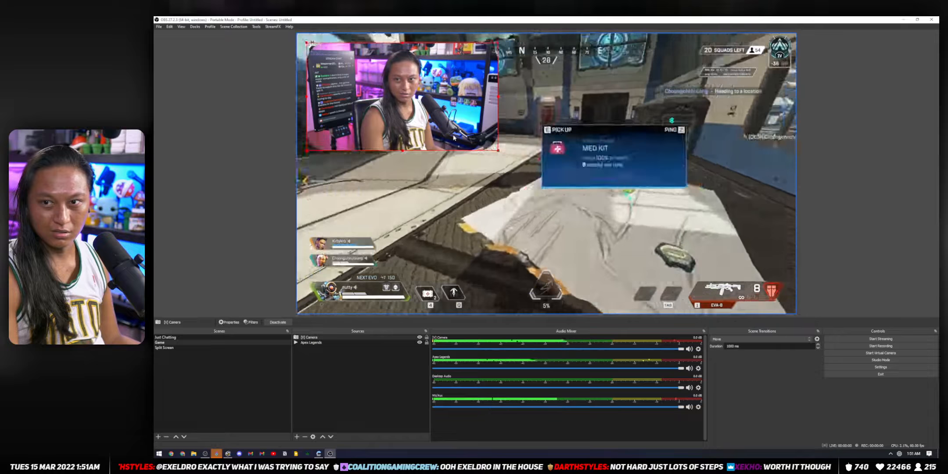
left_click_drag(452, 141, 454, 137)
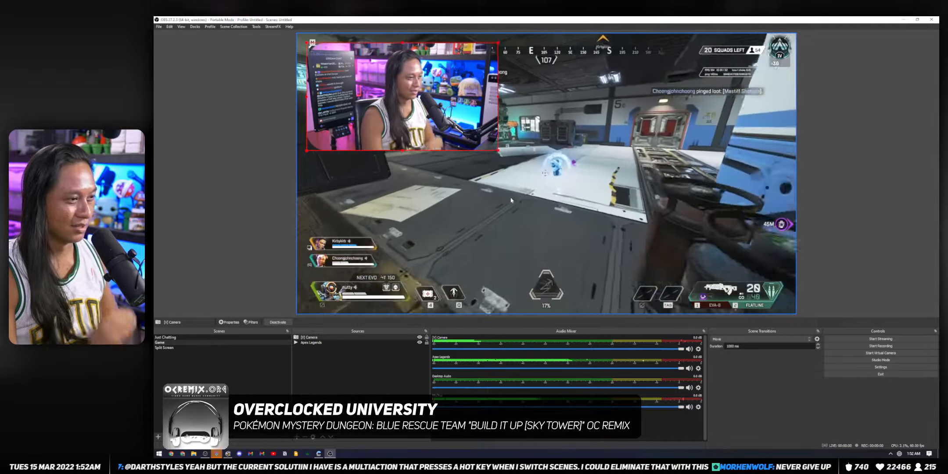
Step: Enable the camera's Crop filter and set both its left and right crop to 0
left_click(250, 322)
left_click(439, 254)
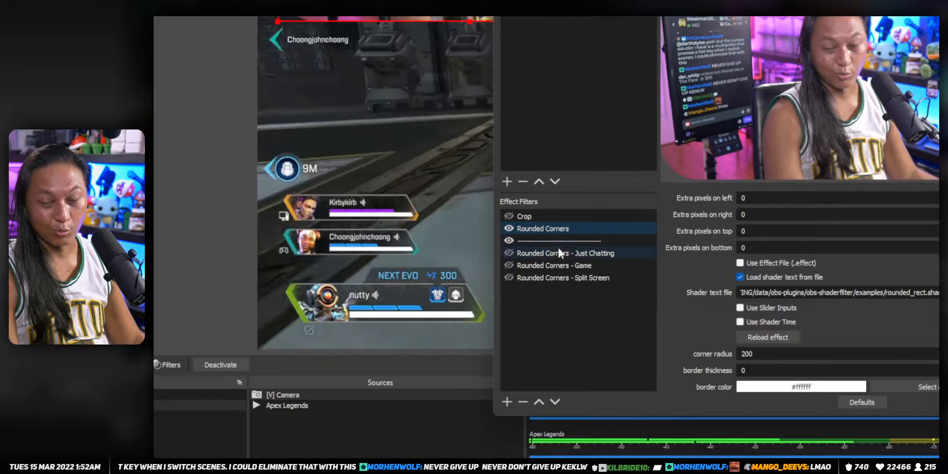
left_click(518, 213)
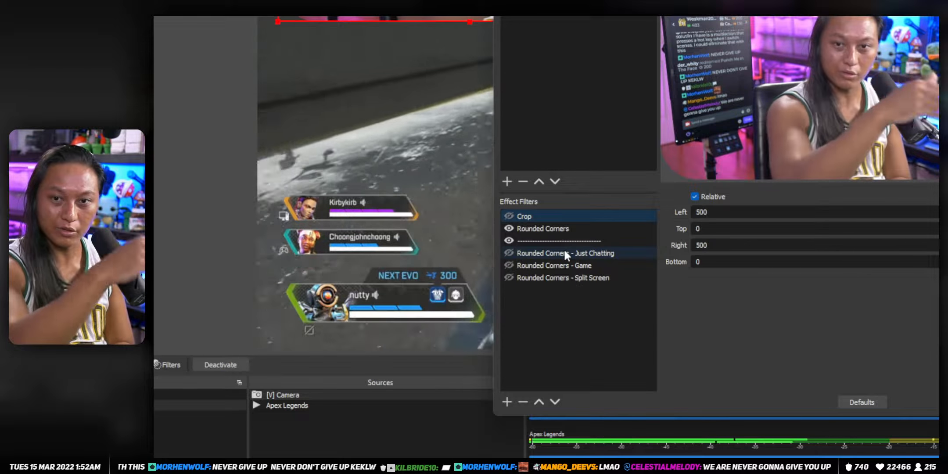
left_click(508, 217)
double_click(701, 212)
type("0")
double_click(701, 246)
type("0")
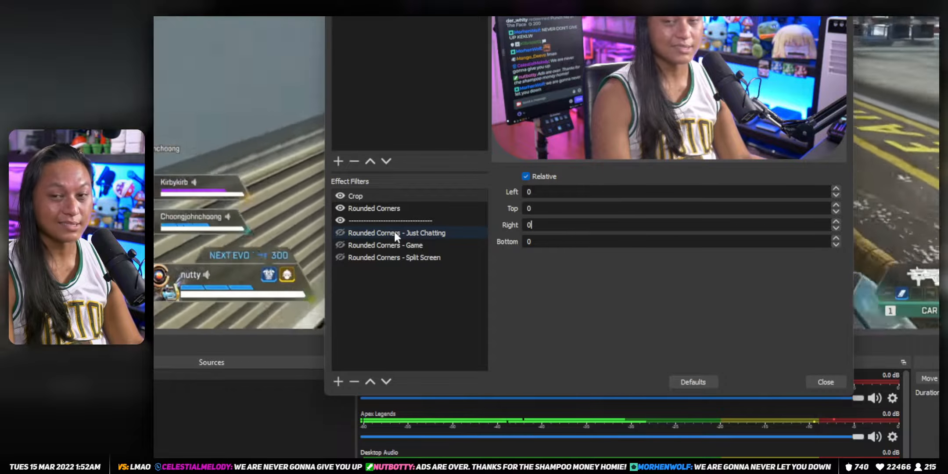
Step: Review the settings of the camera's "Rounded Corners - Just Chatting", Crop and Rounded Corners filters
left_click(524, 255)
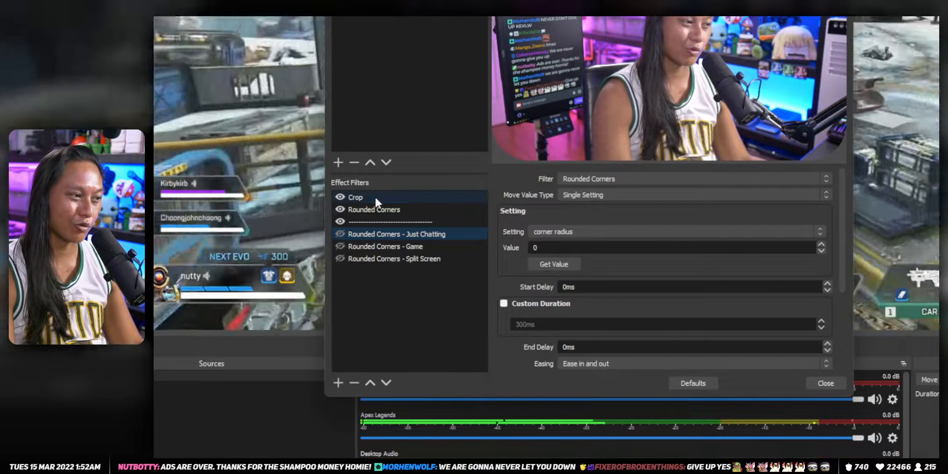
left_click(373, 196)
left_click(361, 209)
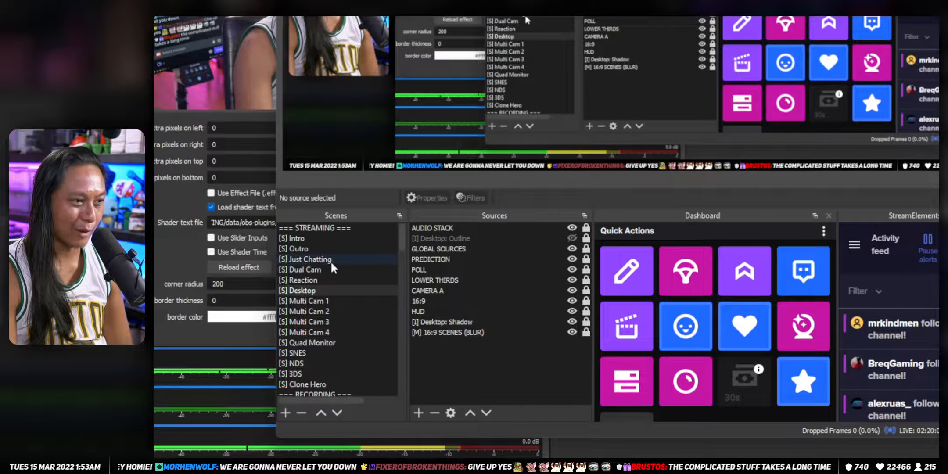
Step: In the streaming OBS window, open the filters of the CAMERA A source in the [S] Desktop scene
scroll(331, 261, "down", 2)
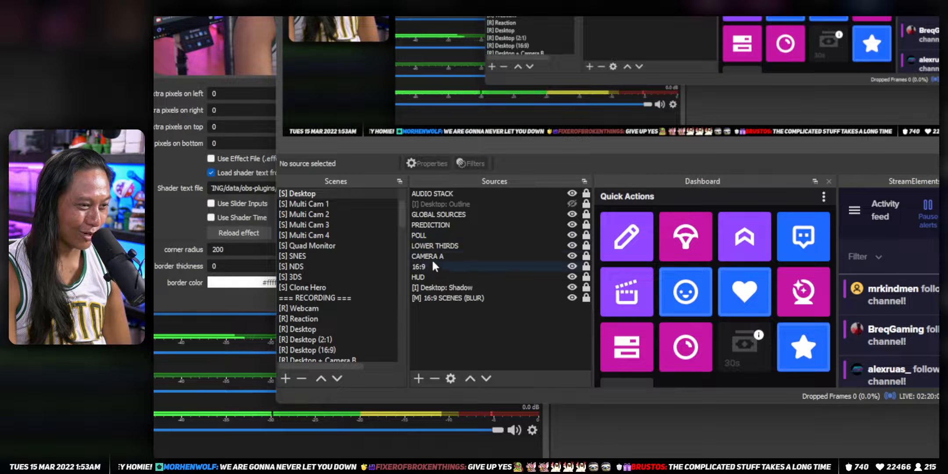
left_click(448, 256)
right_click(448, 255)
left_click(493, 231)
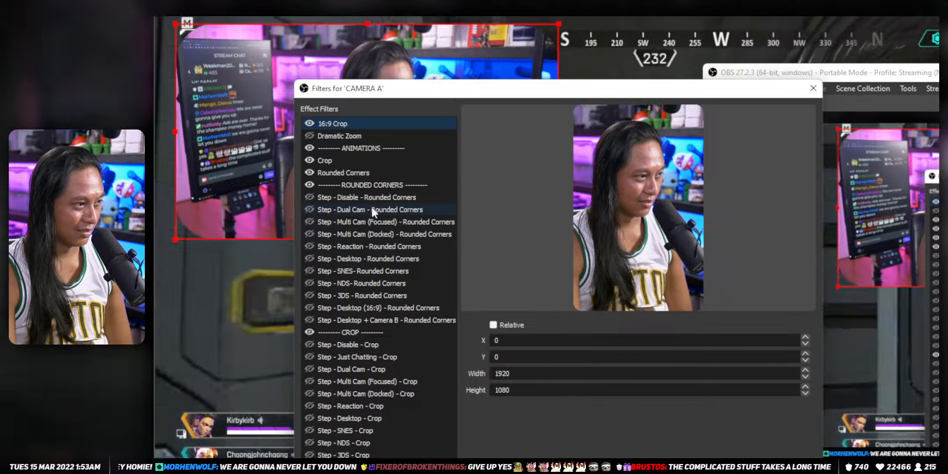
Step: Examine the "Step - Disable - Rounded Corners" filter of the CAMERA A source
left_click(382, 199)
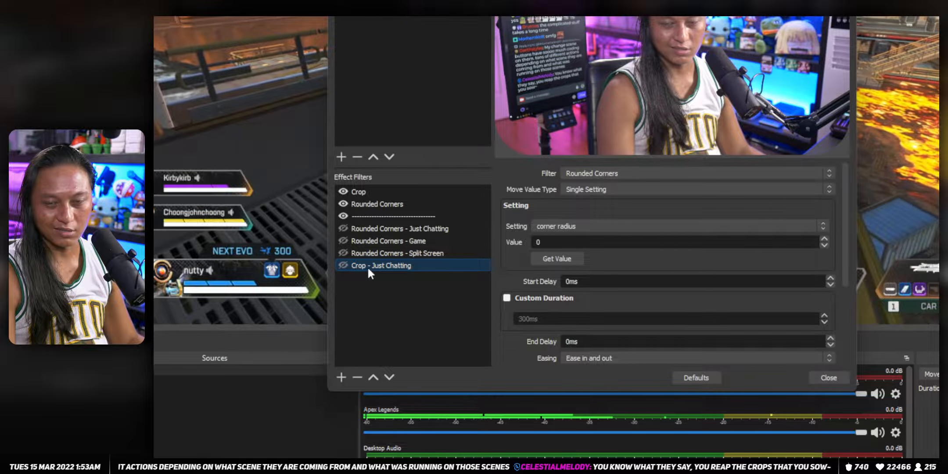
Step: Make the "Crop - Just Chatting" move target the Crop filter with the Settings value type, and review its remaining options
left_click(609, 173)
left_click(592, 191)
left_click(609, 189)
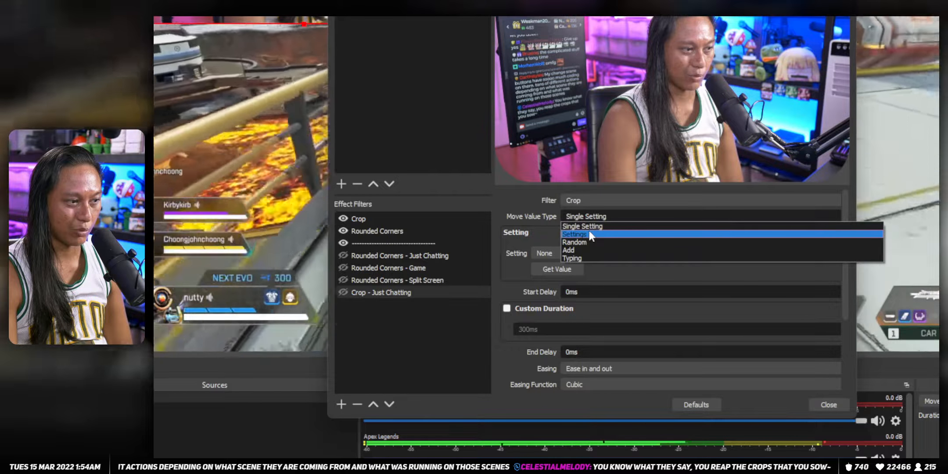
left_click(588, 233)
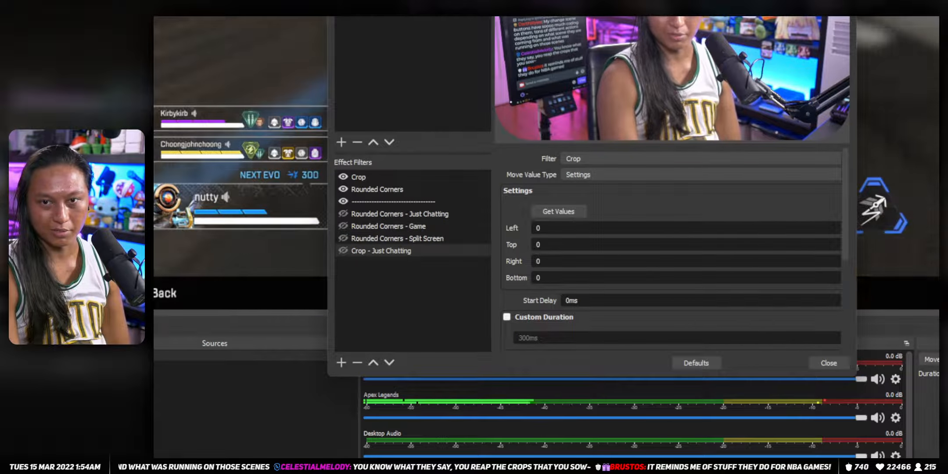
scroll(515, 244, "down", 3)
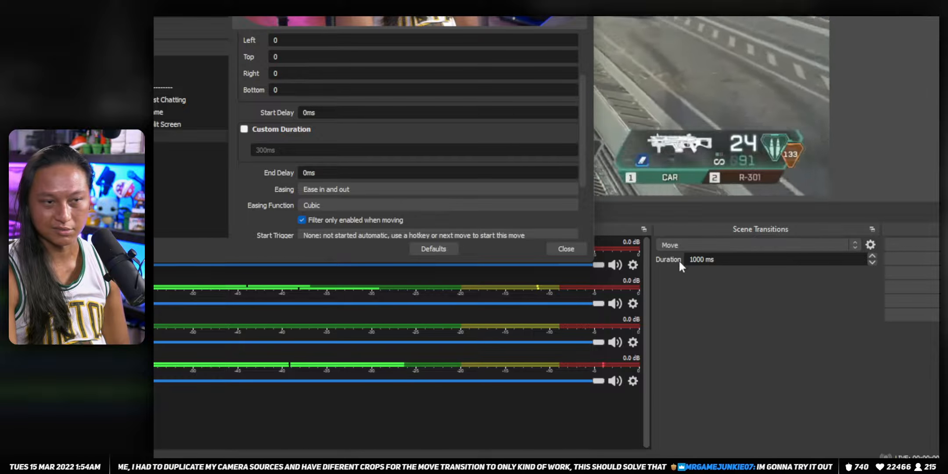
scroll(277, 172, "down", 2)
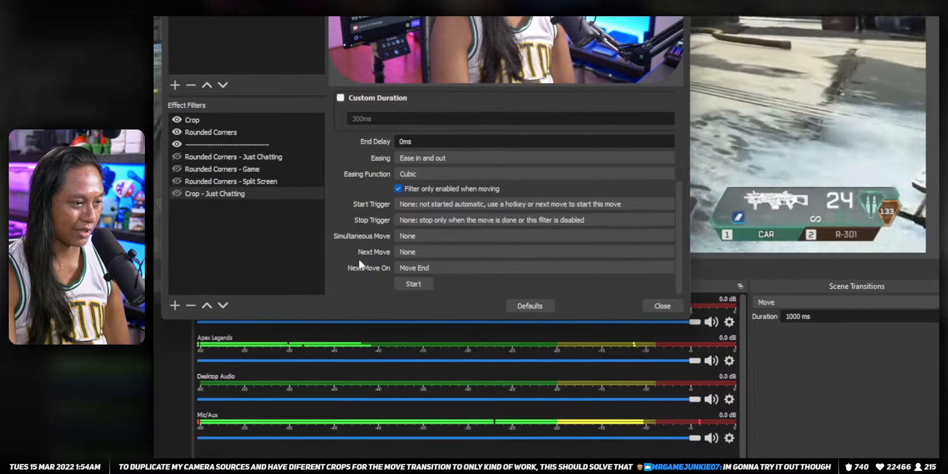
scroll(364, 211, "up", 5)
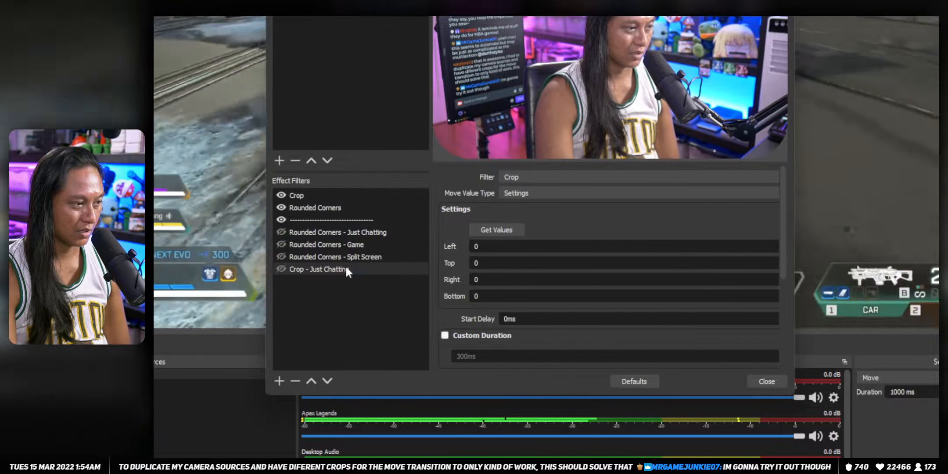
Step: Duplicate the "Crop - Just Chatting" filter and name the copy "Crop - Game"
right_click(259, 212)
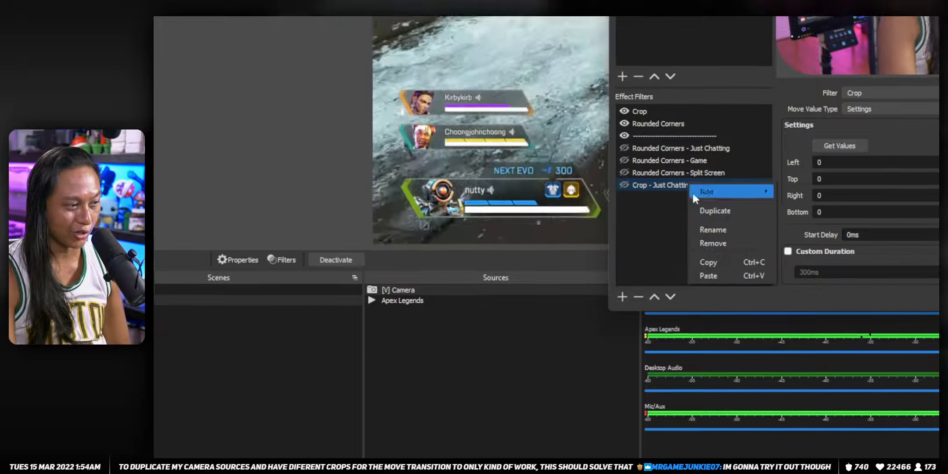
left_click(668, 159)
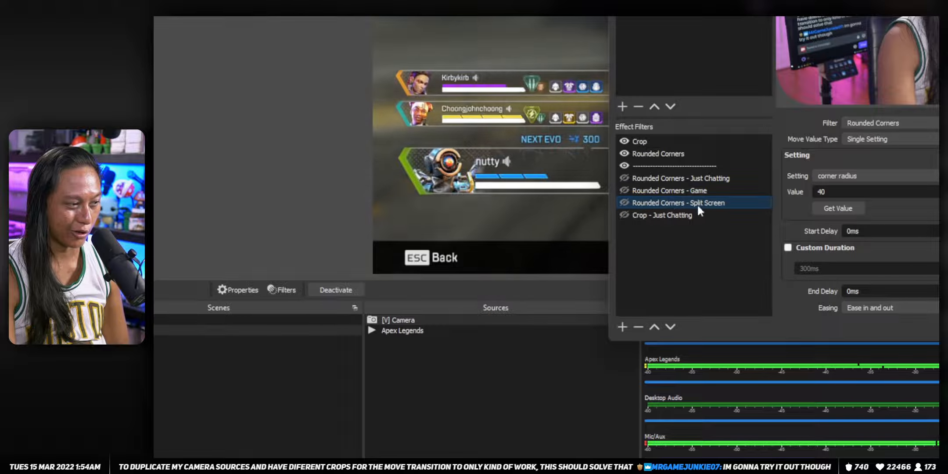
right_click(663, 216)
left_click(684, 239)
left_click_drag(668, 196, 740, 196)
type("Game")
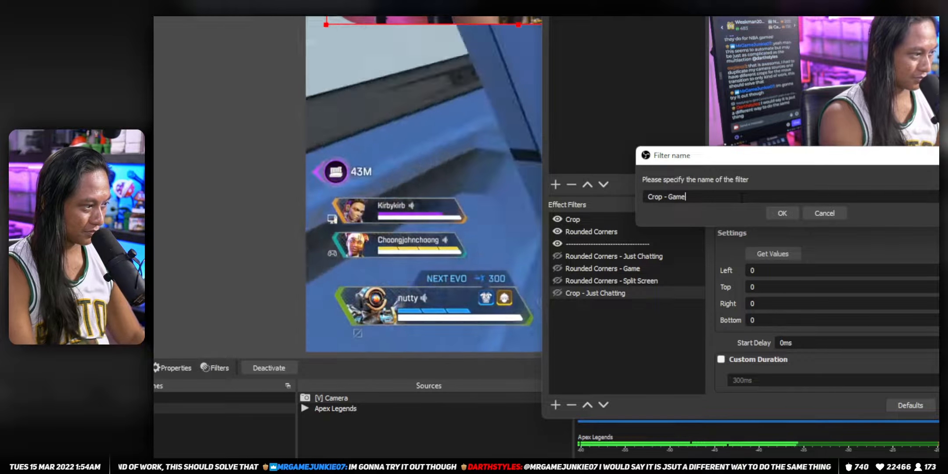
key("Return")
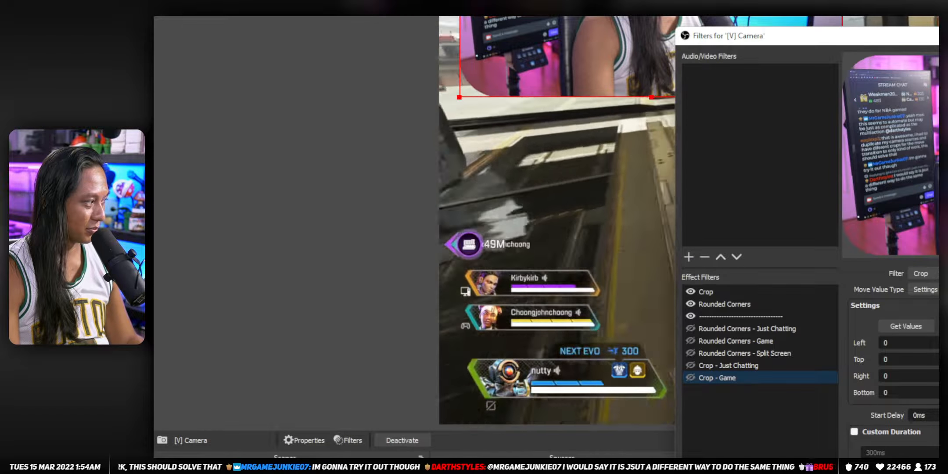
Step: Try 500 for both the left and right crop of "Crop - Game", and replace both values with 200
left_click(566, 62)
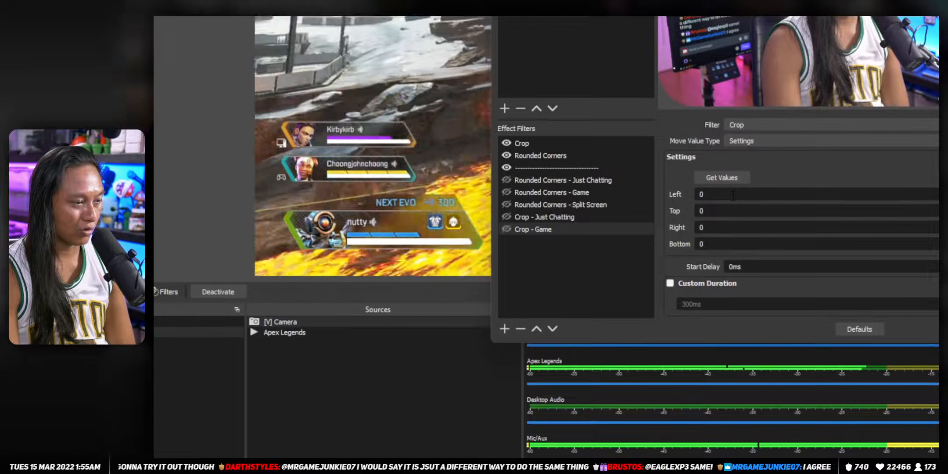
double_click(551, 283)
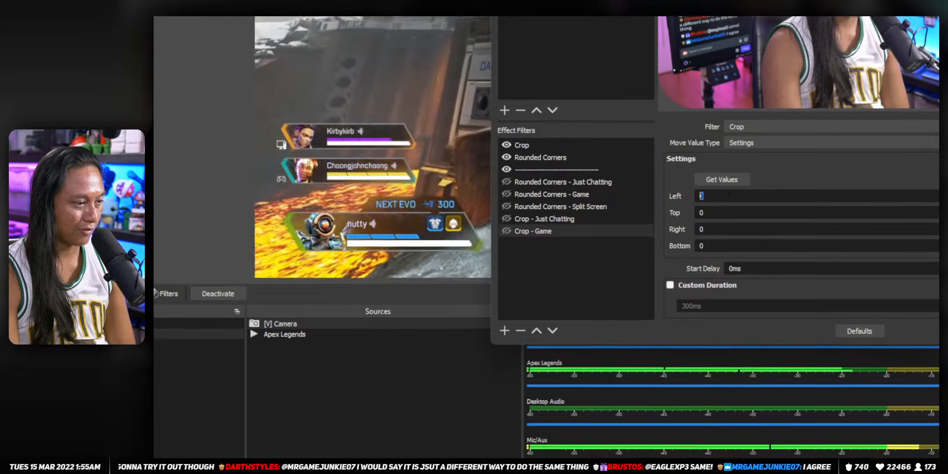
type("500")
key("Return")
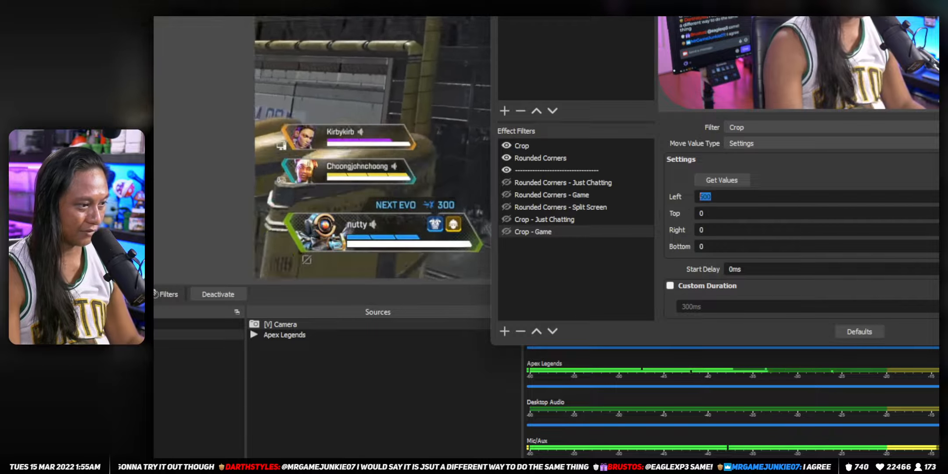
double_click(719, 230)
type("5")
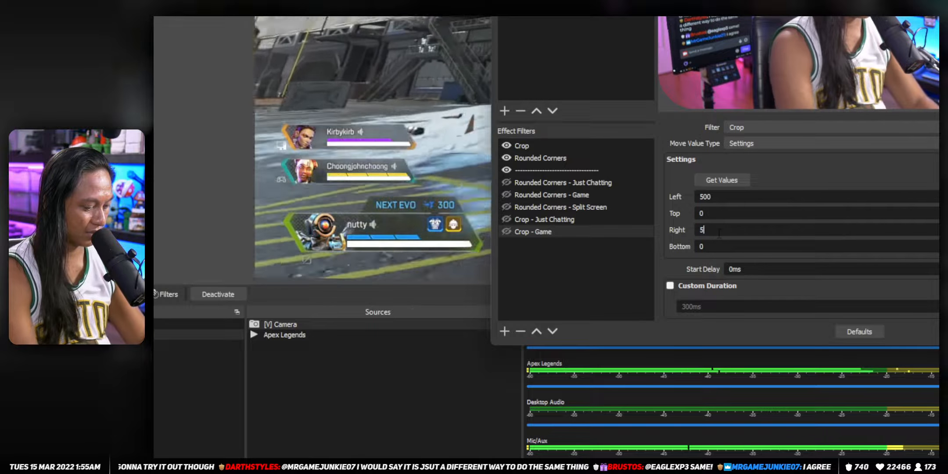
type("00")
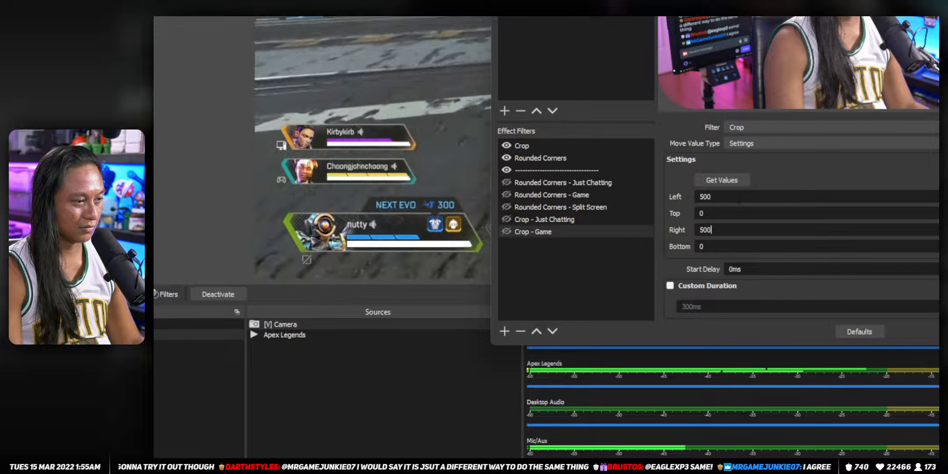
double_click(737, 197)
Step: Create another crop move filter named "Crop - Split Screen" and start its move to test it
left_click(505, 331)
type("Crop - Split Screen")
key("Return")
scroll(722, 277, "down", 10)
left_click(723, 280)
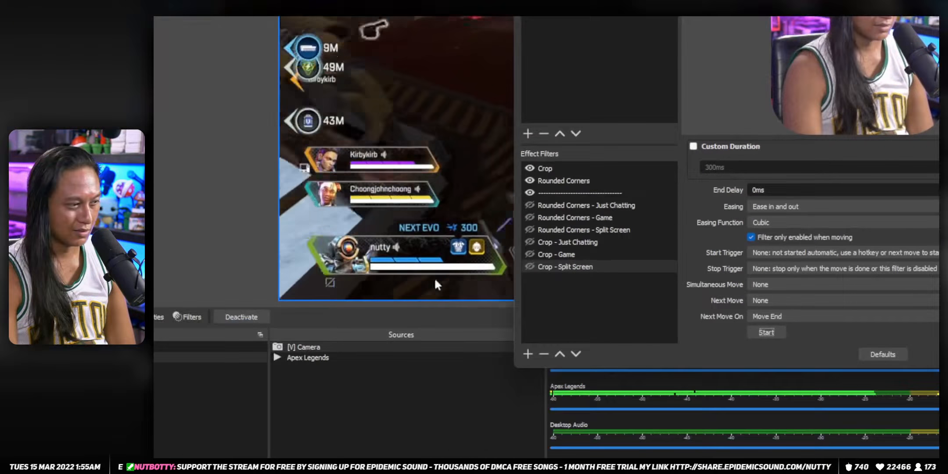
Step: Review the values of "Rounded Corners - Split Screen" and "Crop - Game", and close the camera's filters
left_click(590, 230)
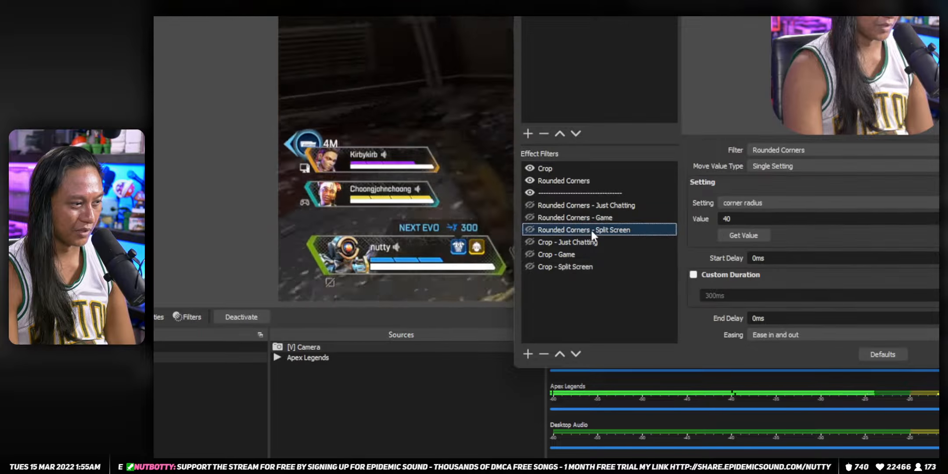
left_click(556, 255)
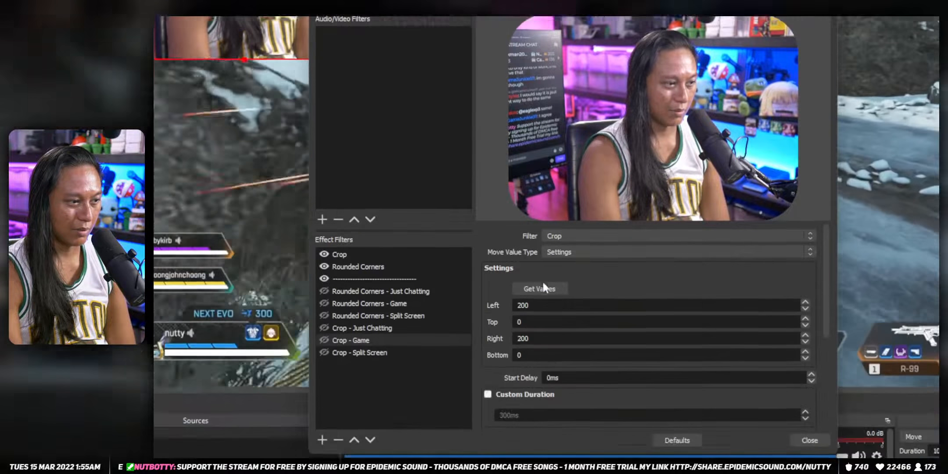
left_click_drag(540, 275, 476, 272)
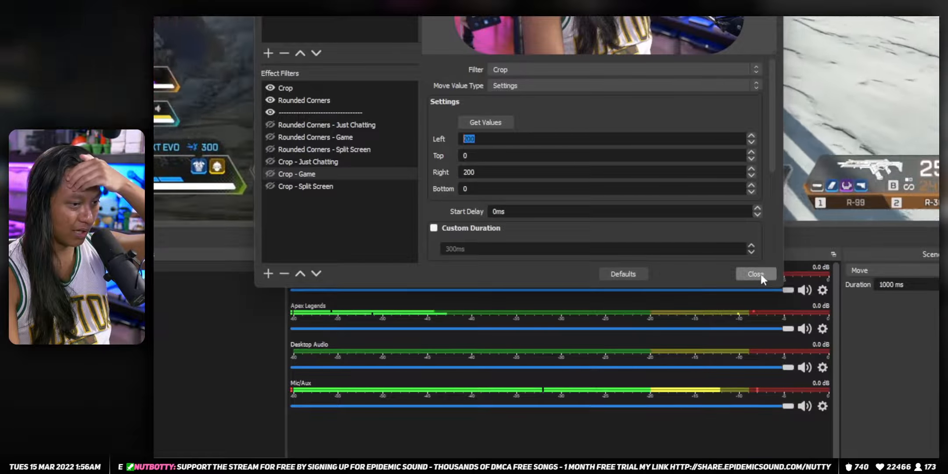
left_click(761, 274)
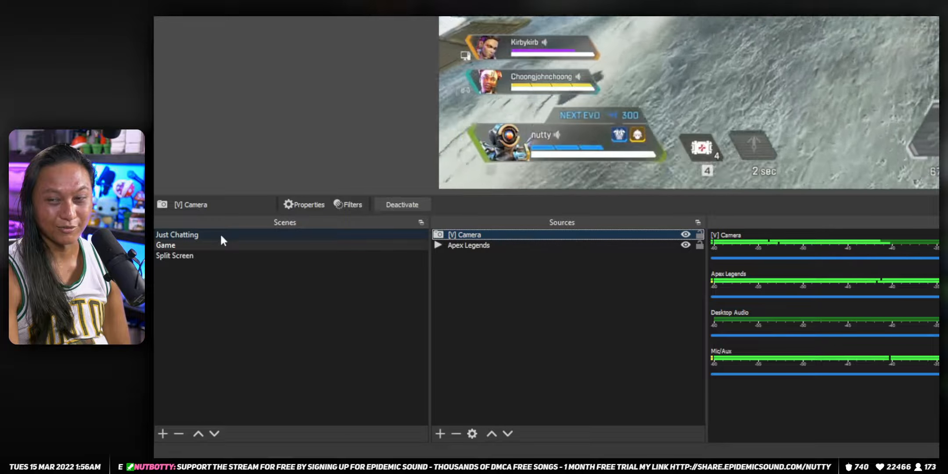
Step: In the Just Chatting scene's filters, duplicate "Animate - Rounded Corners" as "Animate - Crop"
right_click(195, 233)
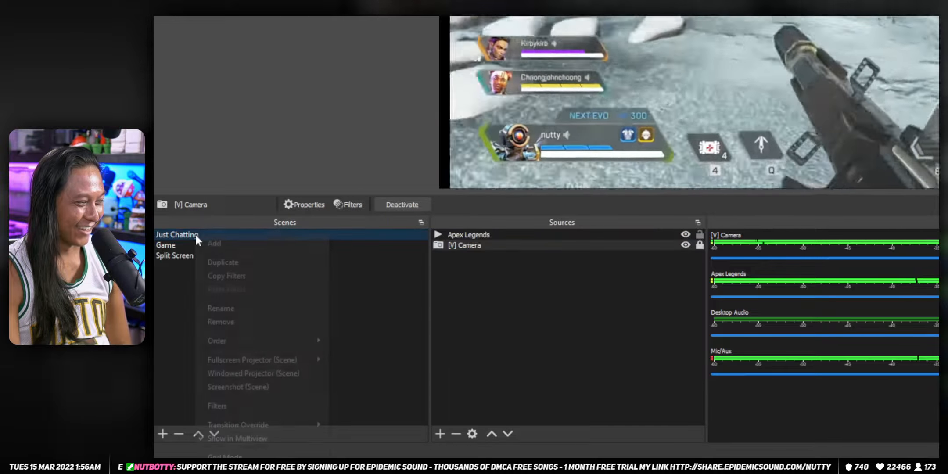
left_click(222, 388)
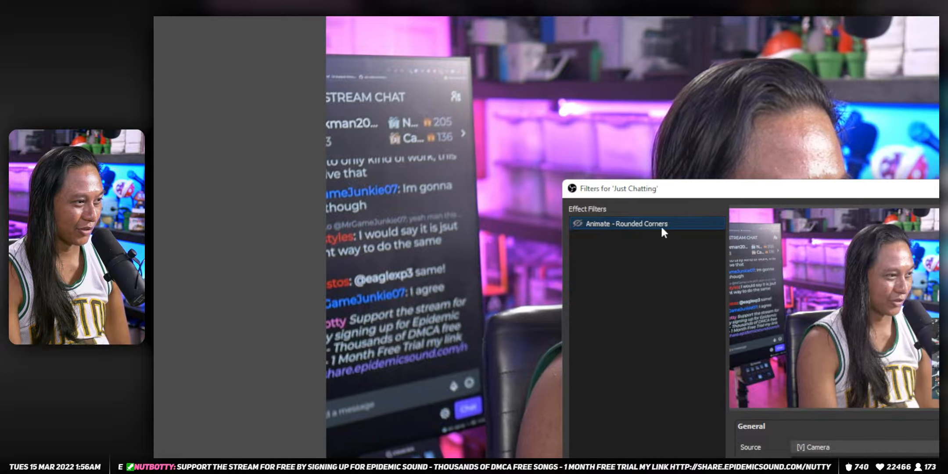
right_click(619, 223)
left_click(652, 249)
type("Animate - Crop")
key("Return")
Step: Set the Simultaneous Move of Just Chatting's "Animate - Crop" filter to "Crop - Just Chatting"
scroll(719, 175, "down", 15)
left_click(711, 220)
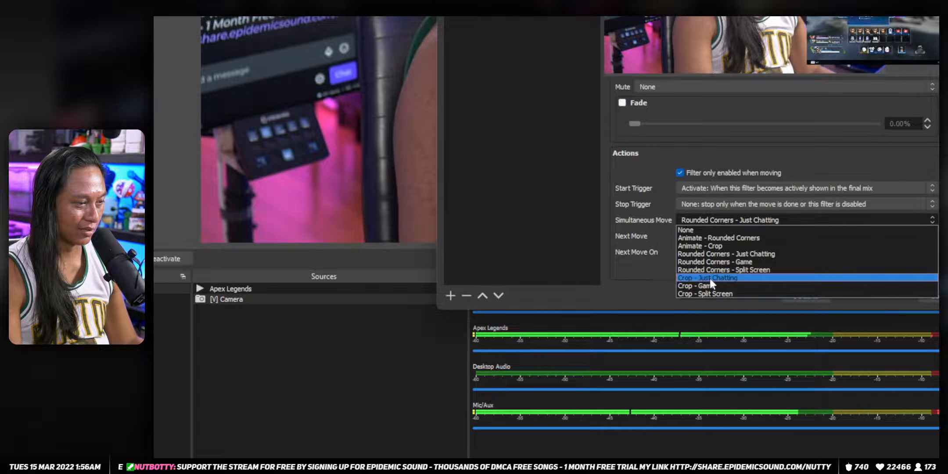
left_click(710, 278)
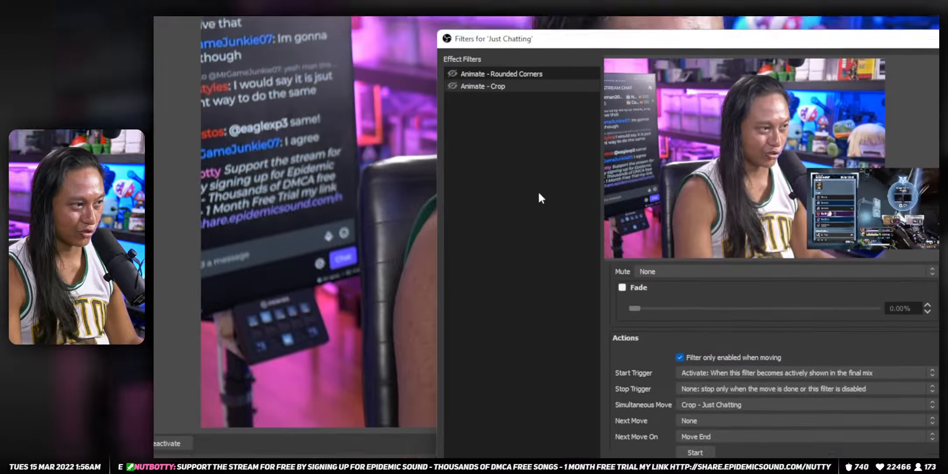
Step: Copy Just Chatting's "Animate - Crop" filter into the Game scene's filters
right_click(490, 204)
left_click(496, 276)
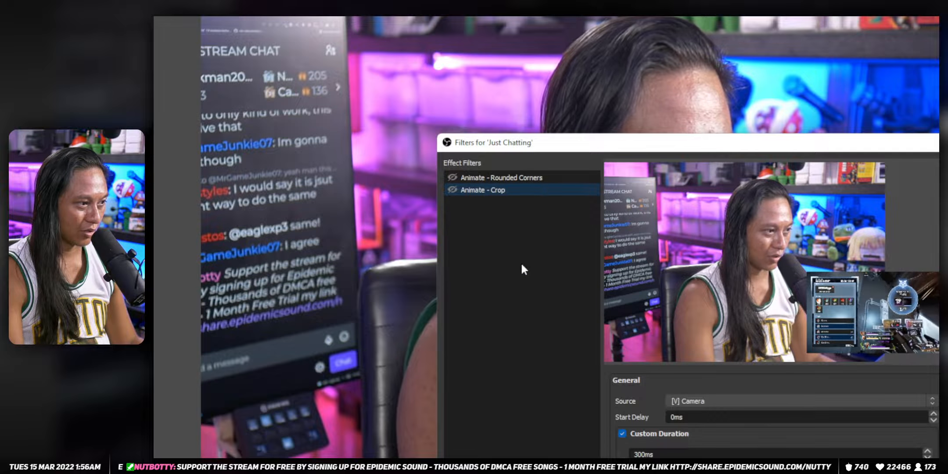
left_click(750, 270)
right_click(302, 272)
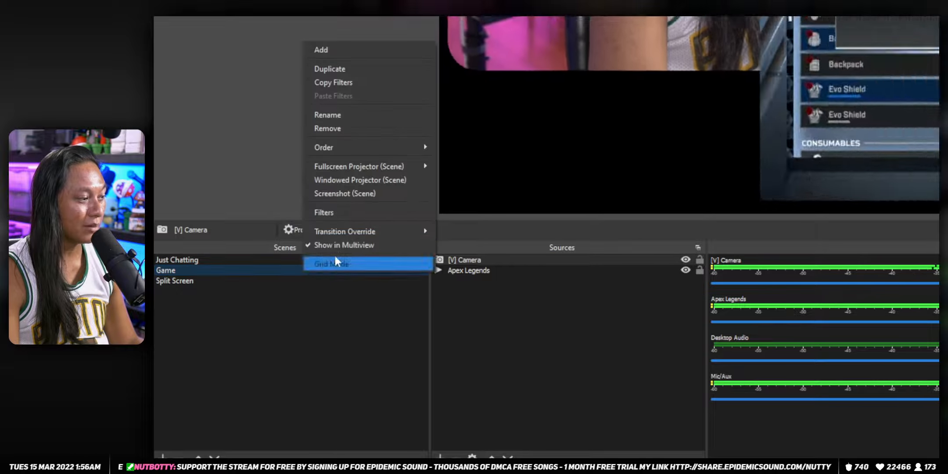
left_click(355, 209)
left_click(750, 271)
Step: Paste the copied "Animate - Crop" filter into the Split Screen scene's filters and check its trigger and move actions
left_click(346, 265)
right_click(346, 265)
left_click(396, 206)
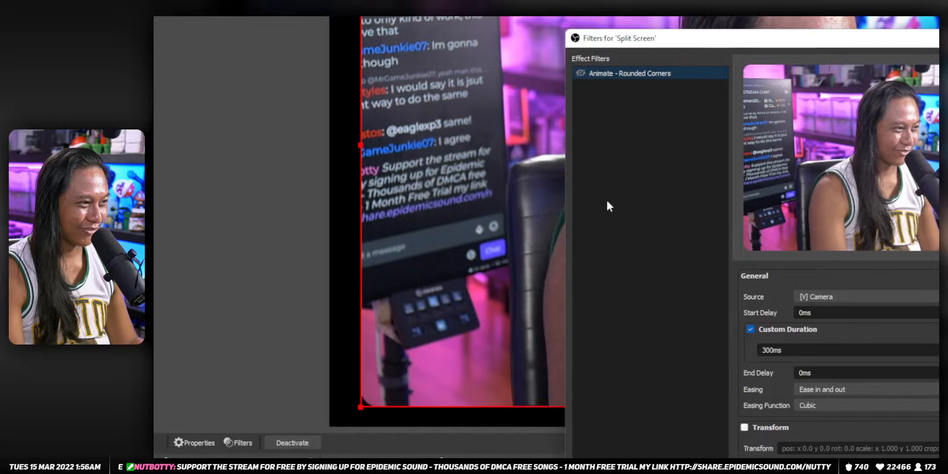
right_click(683, 20)
left_click(711, 43)
scroll(834, 229, "down", 10)
scroll(691, 273, "down", 5)
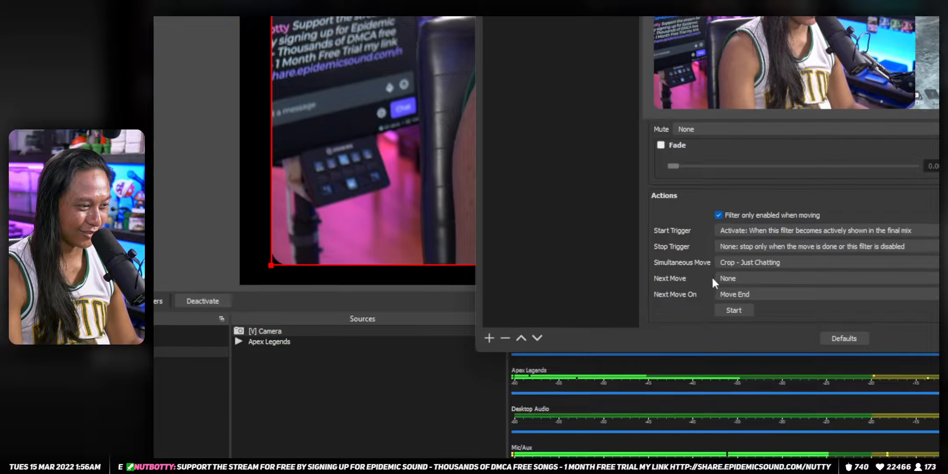
left_click(935, 328)
Step: Switch between the Just Chatting, Game and Split Screen scenes to test the camera's crop animation, enlarging the preview area
left_click(349, 260)
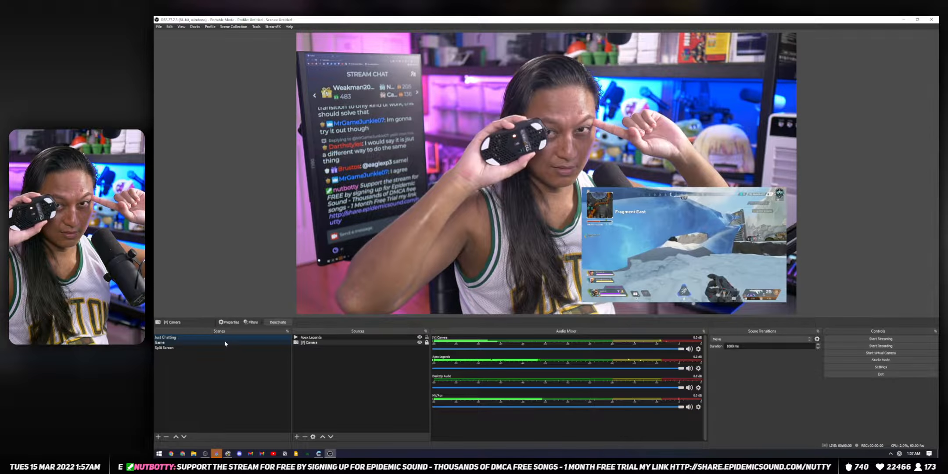
left_click(224, 342)
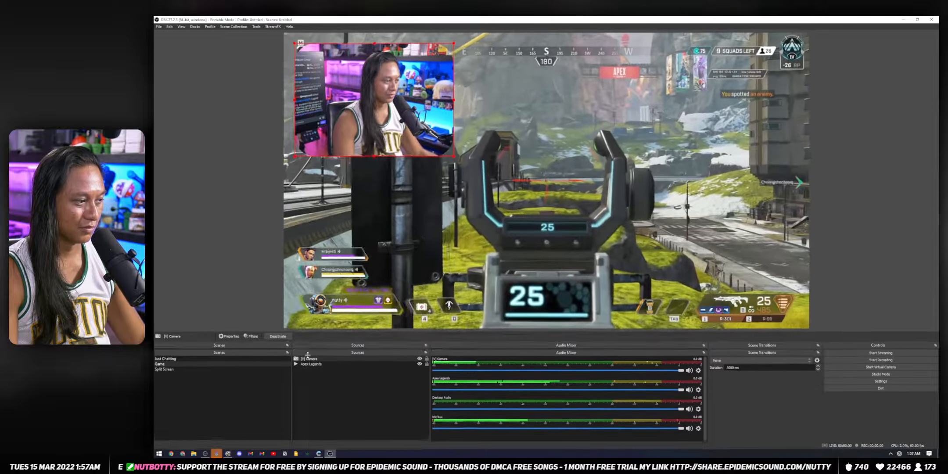
left_click_drag(304, 330, 262, 398)
left_click(262, 399)
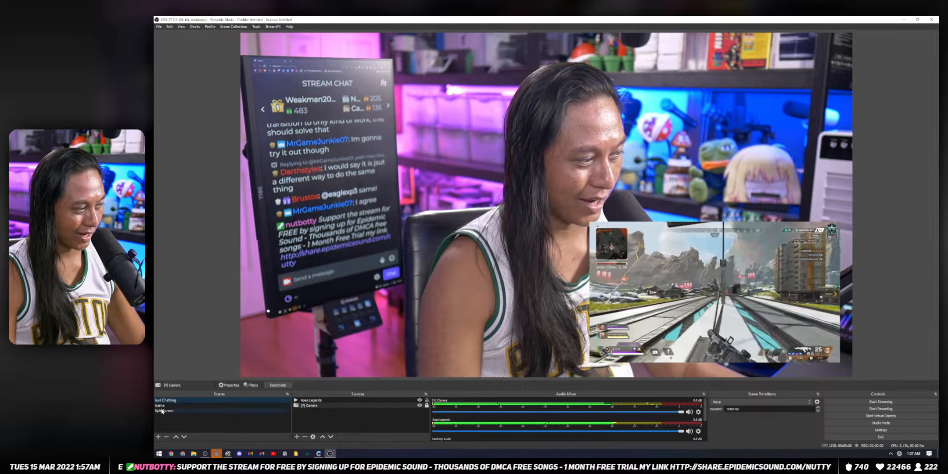
left_click(160, 406)
left_click(164, 410)
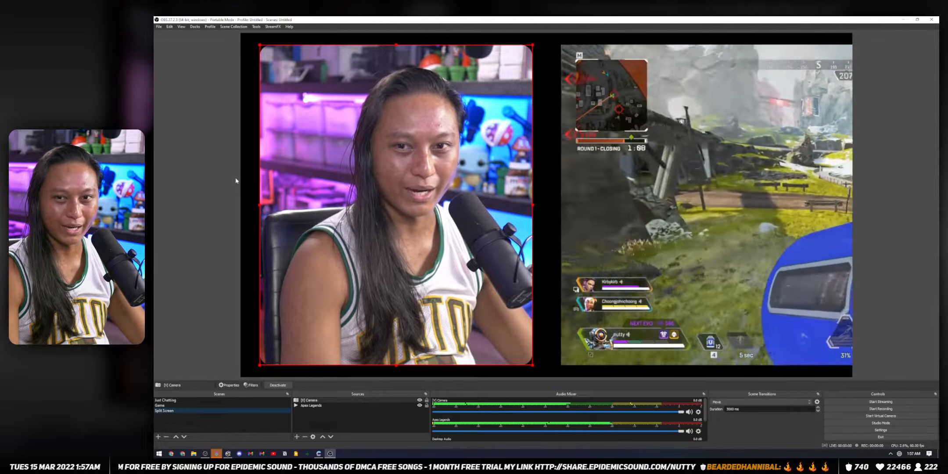
left_click(166, 400)
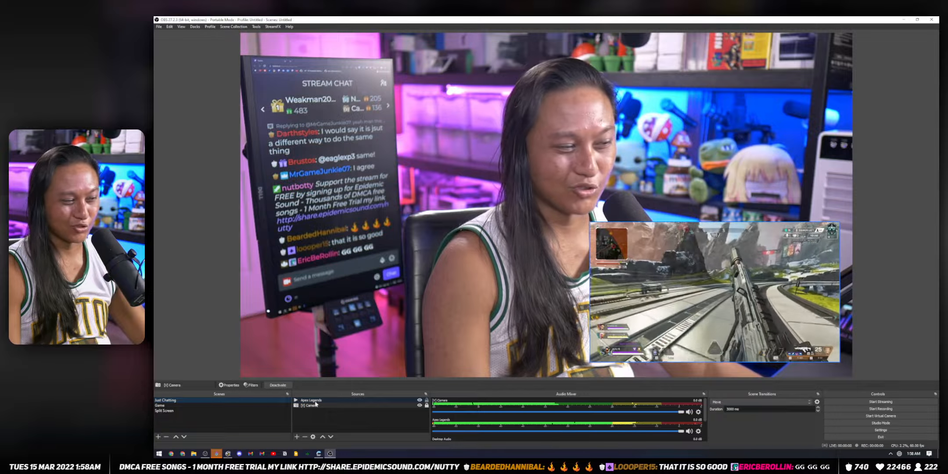
Step: Open the Apex Legends source's filters and inspect its Crop filter
right_click(317, 400)
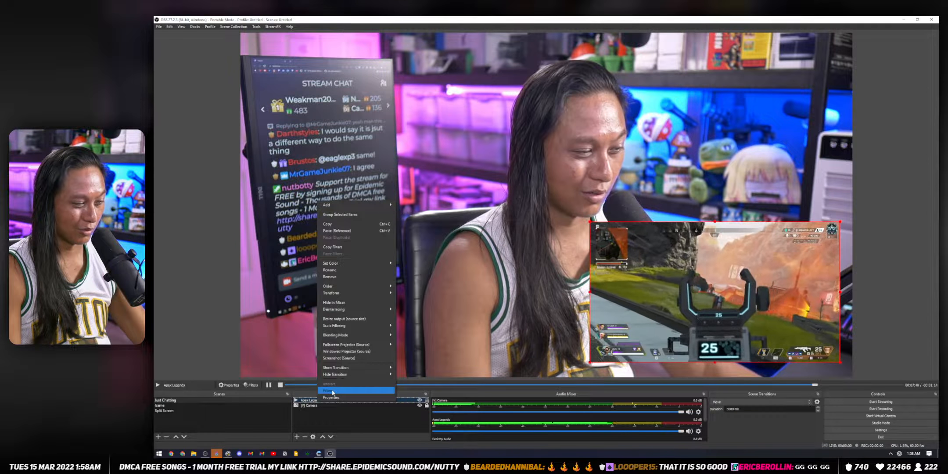
left_click(332, 391)
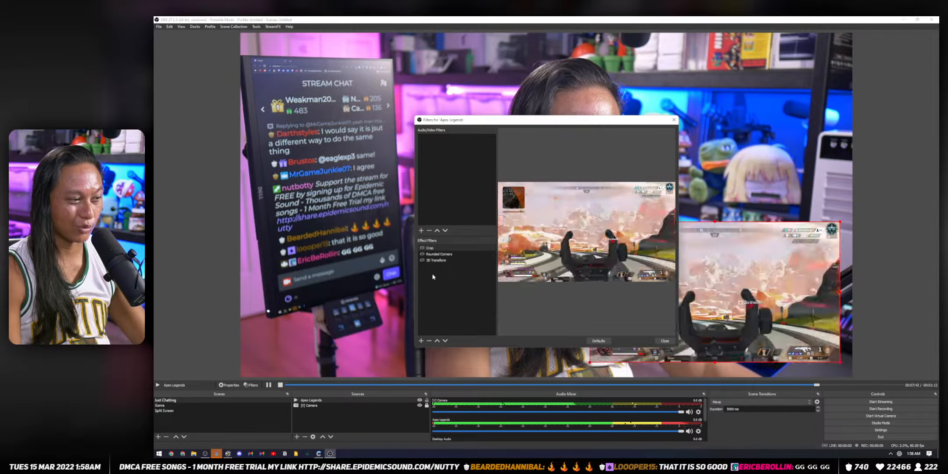
left_click(468, 248)
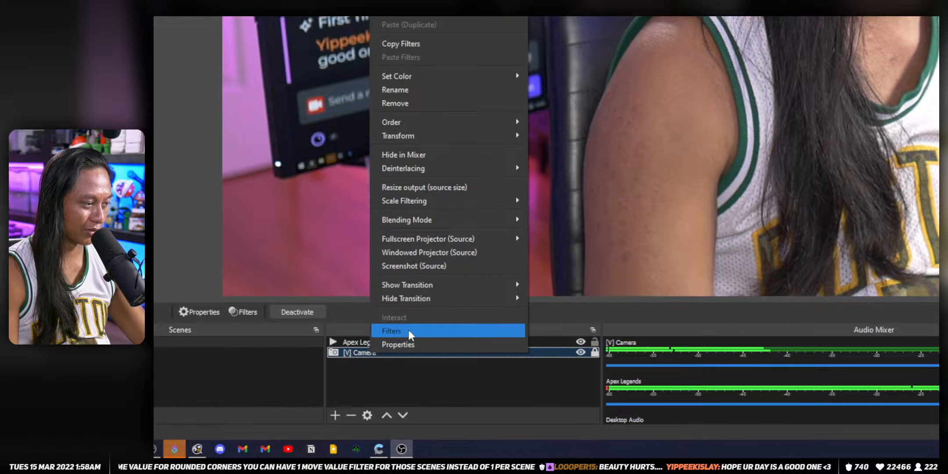
Step: Copy the dashed separator filter from the [V] Camera source and paste it into the Apex Legends source's filters
left_click(408, 332)
left_click(624, 258)
right_click(624, 258)
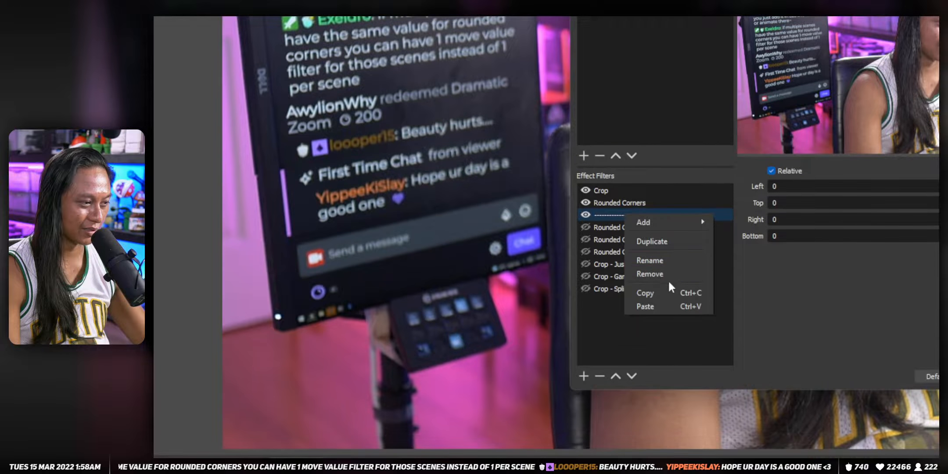
left_click(654, 334)
left_click(716, 265)
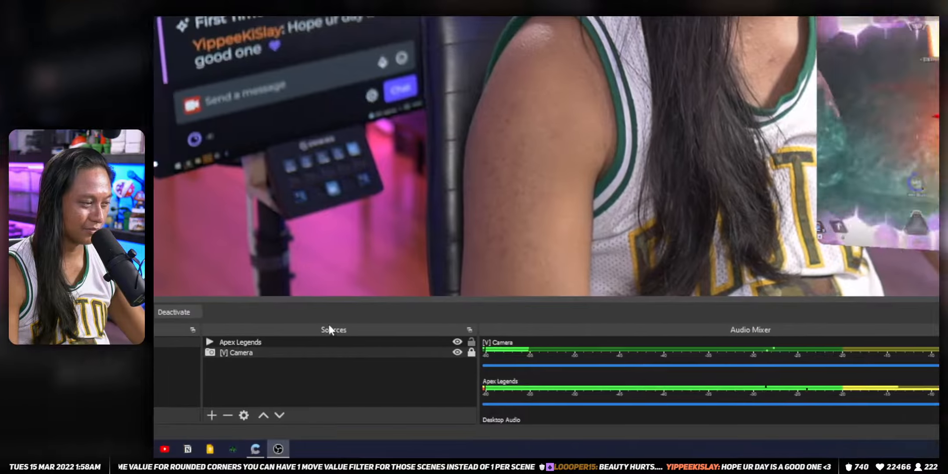
right_click(331, 342)
left_click(352, 326)
right_click(533, 209)
left_click(547, 222)
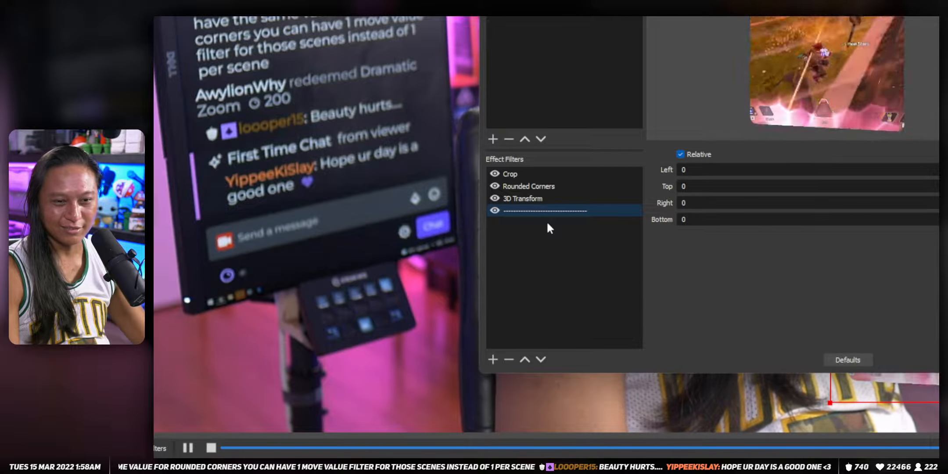
Step: Copy the camera's "Rounded Corners - Just Chatting" filter and paste it into the Apex Legends source's filters
right_click(399, 351)
left_click(420, 329)
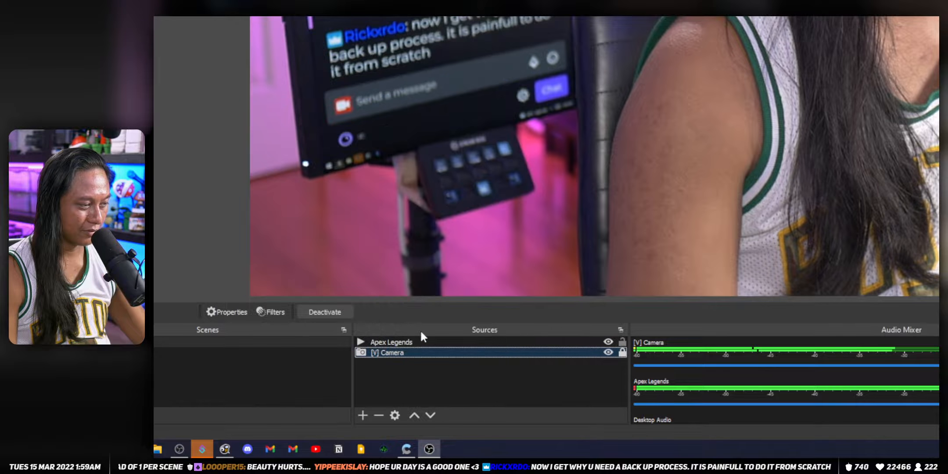
right_click(644, 199)
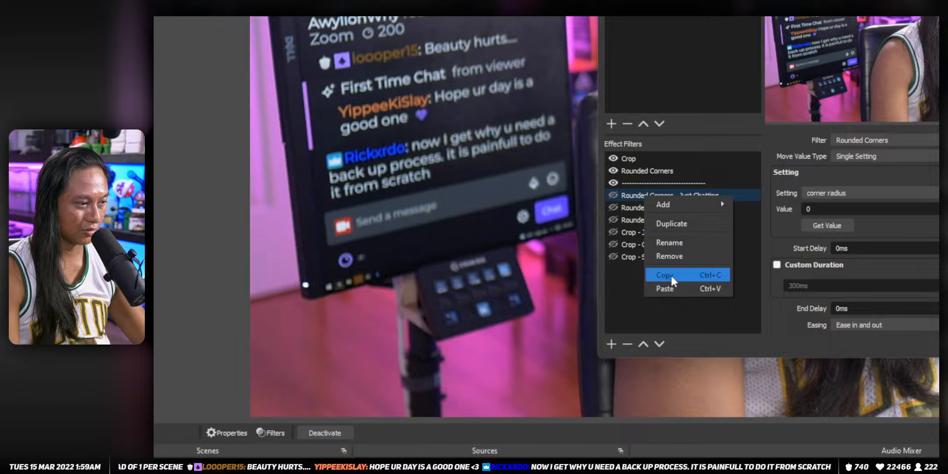
left_click(672, 280)
left_click(716, 271)
right_click(331, 344)
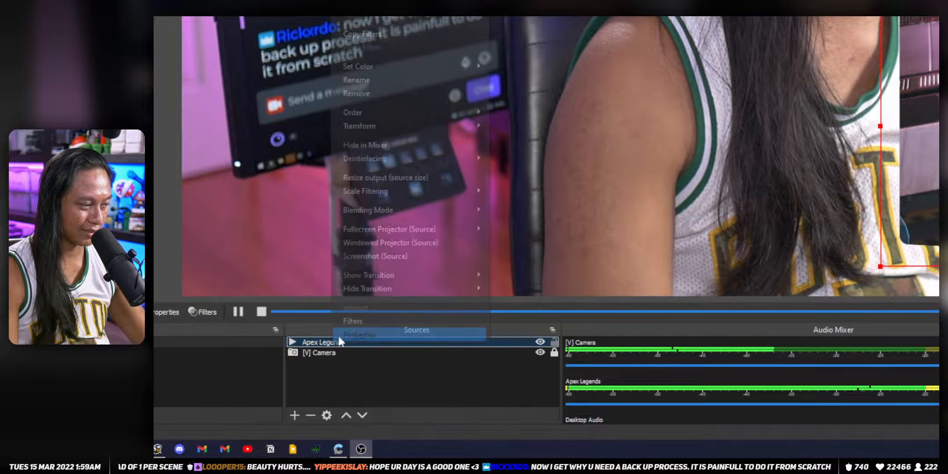
left_click(365, 339)
right_click(597, 115)
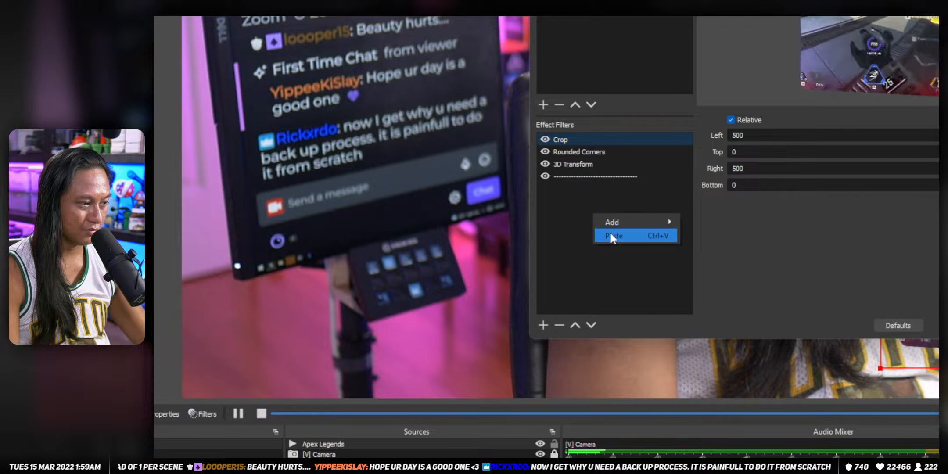
left_click(610, 234)
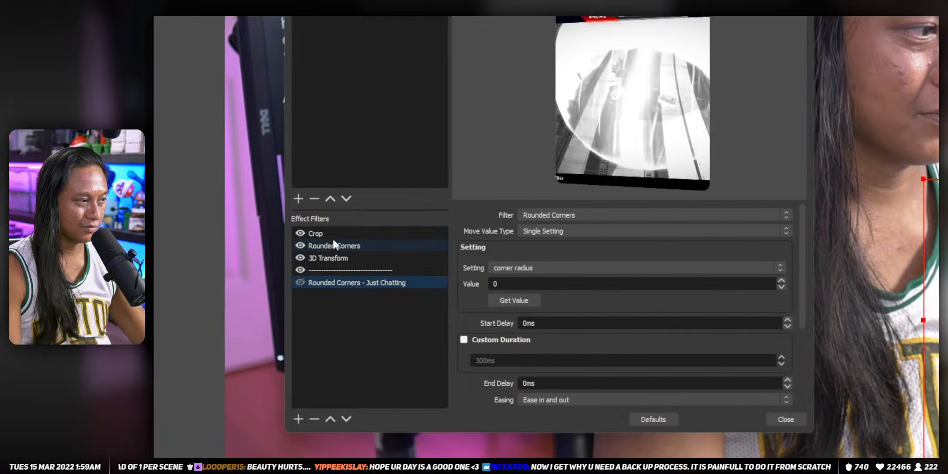
Step: Set the corner radius in Apex Legends' "Rounded Corners - Just Chatting" filter to 200 and trigger the filter to test it
left_click(333, 244)
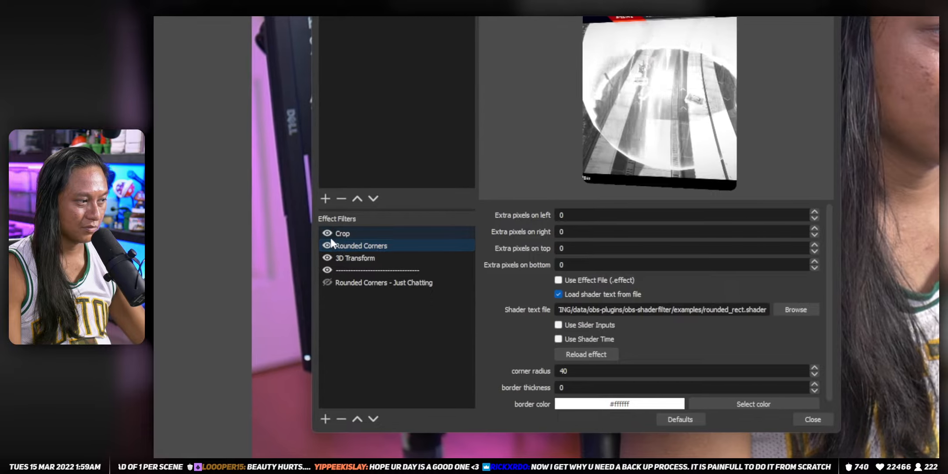
left_click(337, 234)
left_click(385, 282)
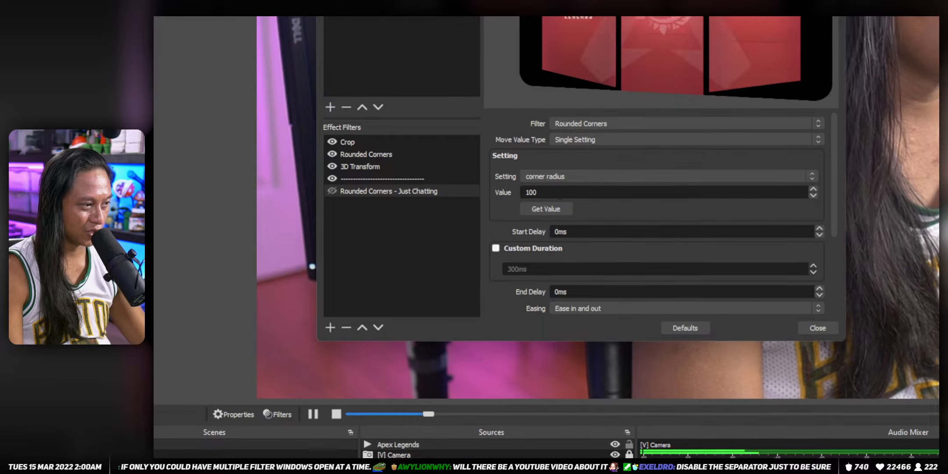
left_click_drag(559, 194, 476, 192)
type("2")
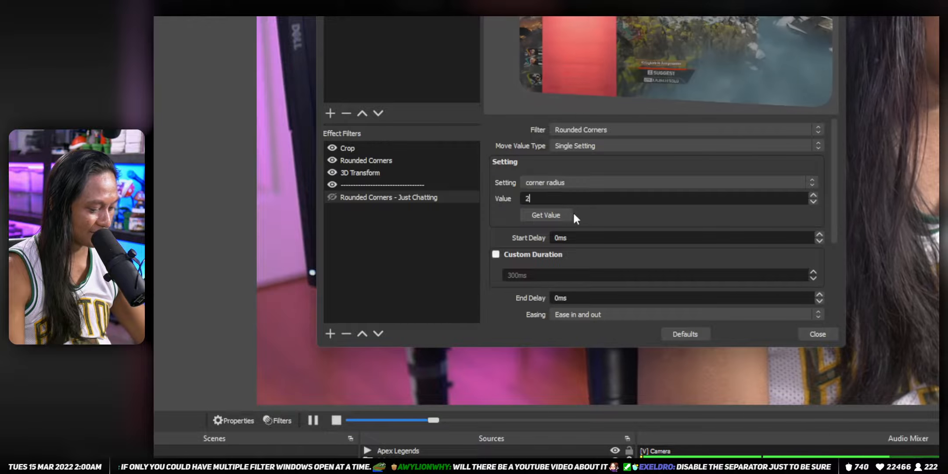
type("00")
left_click(332, 197)
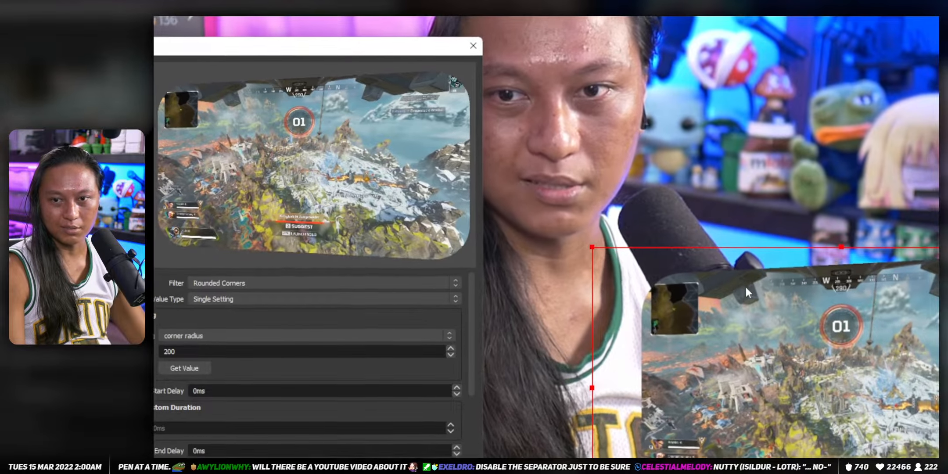
left_click(882, 358)
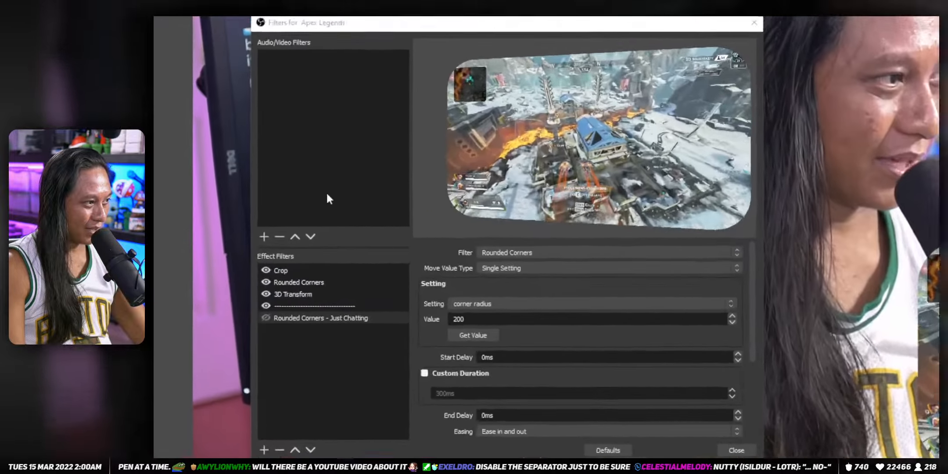
Step: Duplicate the "Rounded Corners - Just Chatting" filter as "Rounded Corners - Game" and set its corner radius to 0
right_click(303, 318)
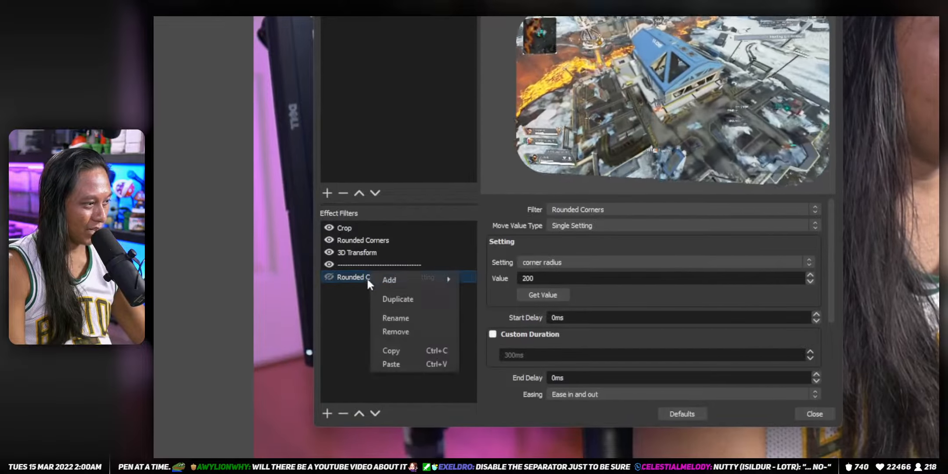
left_click(398, 299)
left_click_drag(486, 195, 535, 204)
type("Game")
key("Return")
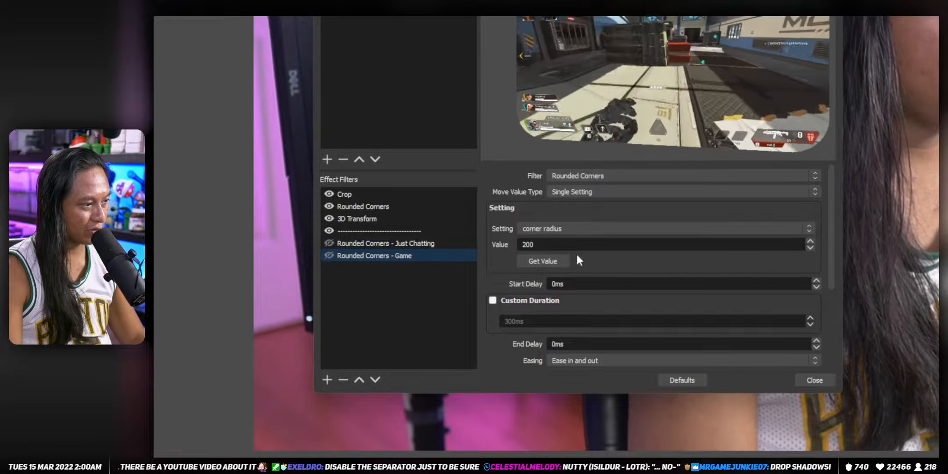
left_click_drag(566, 279, 432, 271)
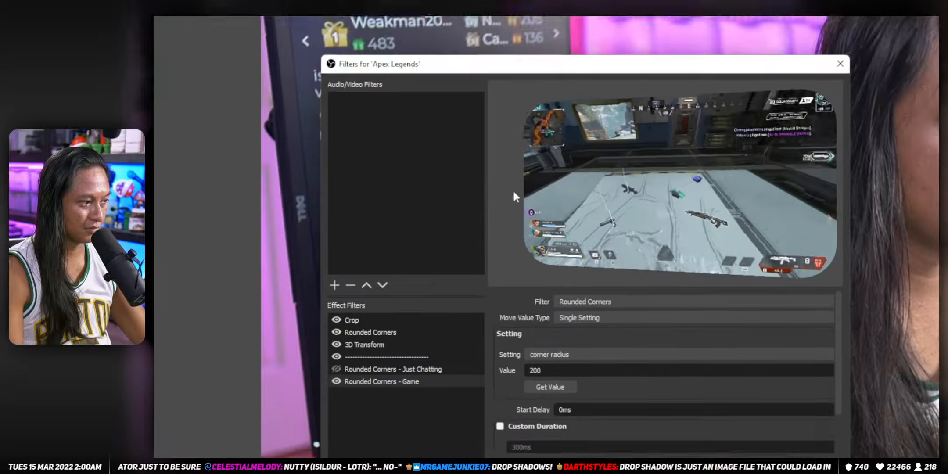
type("0")
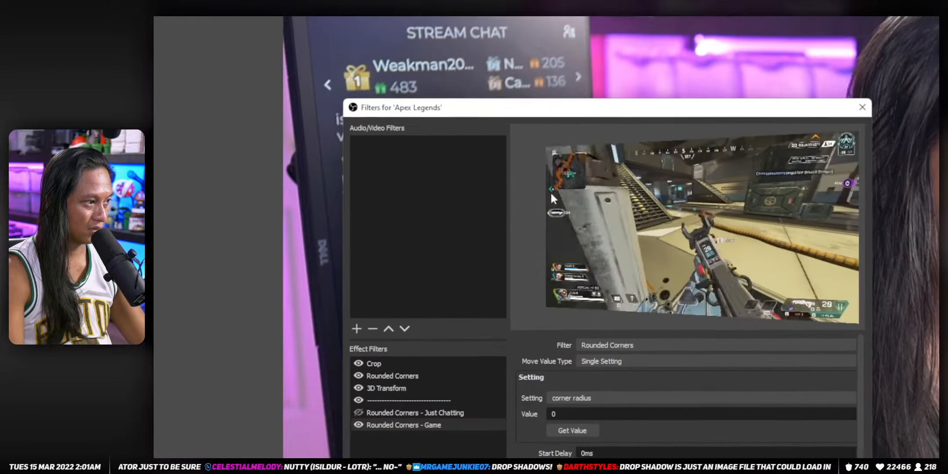
Step: Duplicate the "Rounded Corners - Game" filter as "Rounded Corners - Split Screen" and set its corner radius to 40
left_click(393, 425)
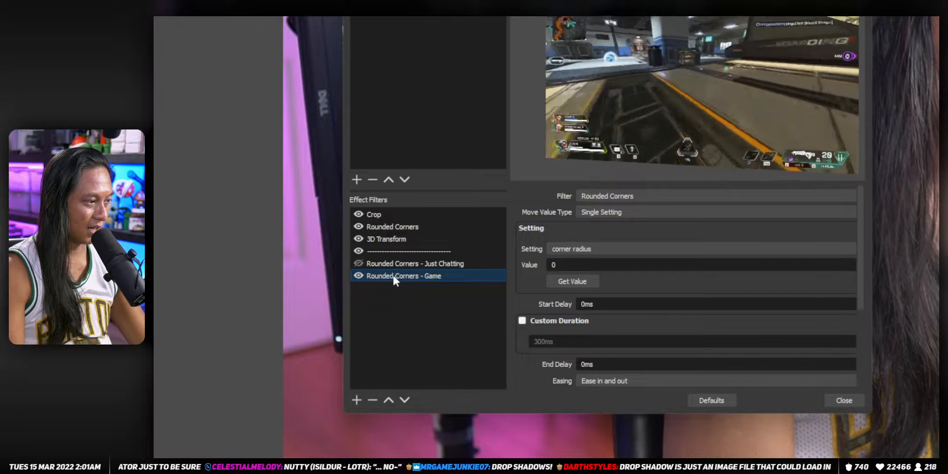
right_click(393, 276)
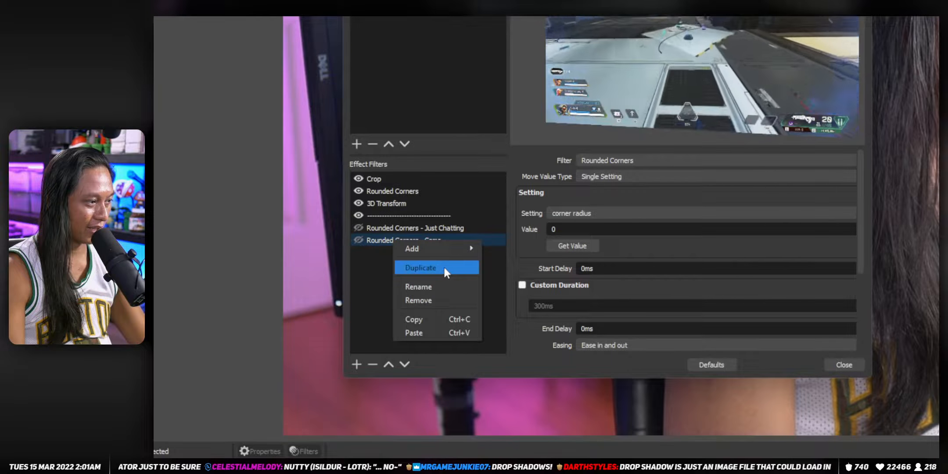
left_click(445, 268)
left_click(551, 196)
key("BackSpace")
key("BackSpace")
key("BackSpace")
key("BackSpace")
key("BackSpace")
key("BackSpace")
type("S")
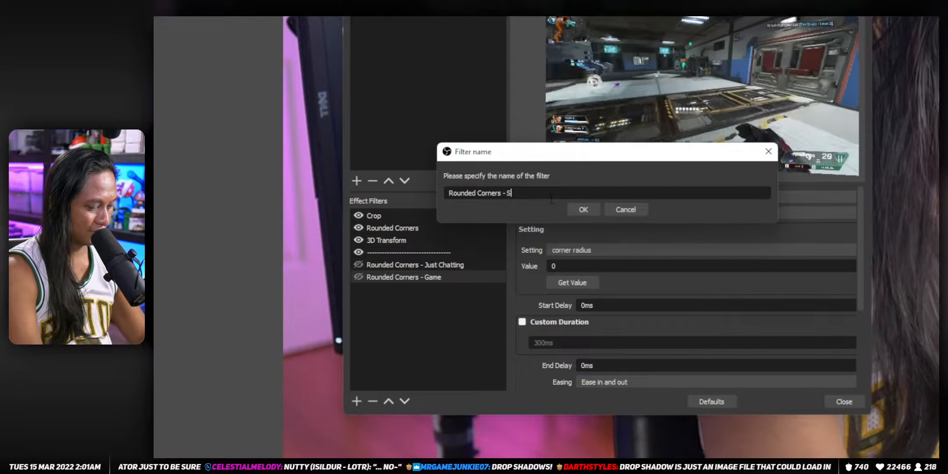
type("plit Screen")
key("Return")
left_click_drag(563, 265, 524, 249)
type("40")
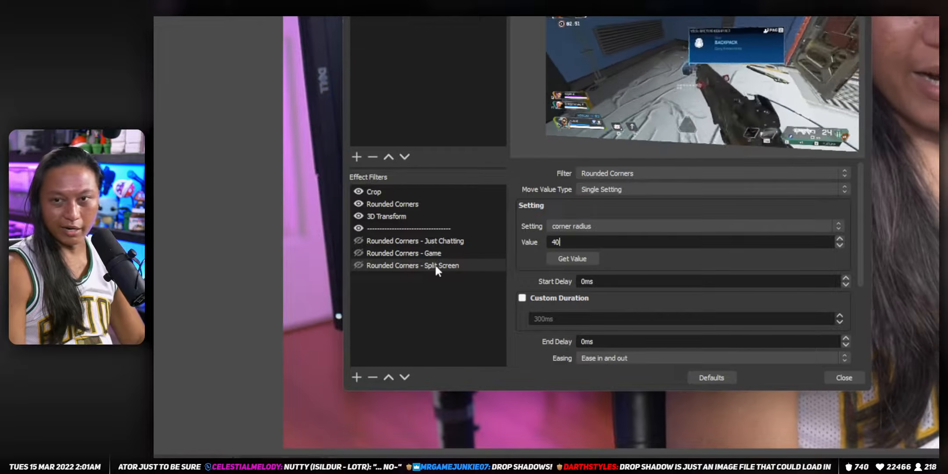
Step: Duplicate Apex Legends' "Rounded Corners - Just Chatting" filter under the name "Rounded Corners - Crop"
right_click(432, 241)
left_click(452, 262)
left_click(574, 192)
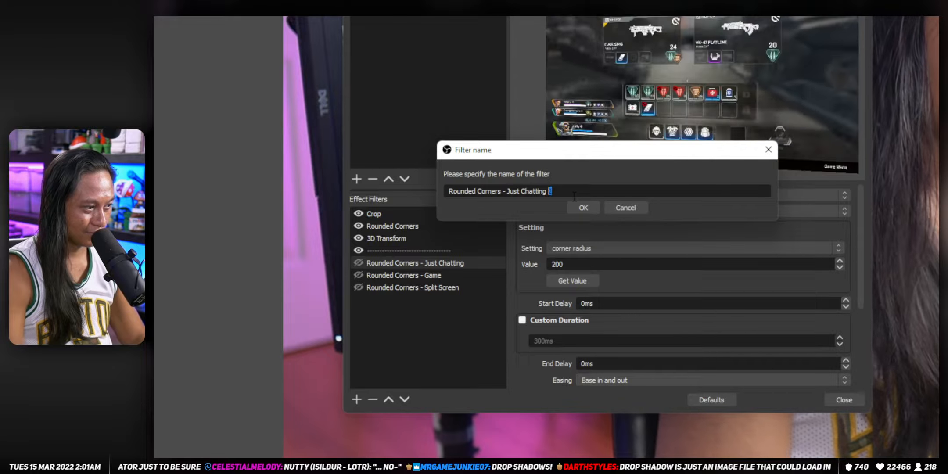
key("ctrl+shift+Left")
key("ctrl+shift+Left")
key("ctrl+shift+Left")
type("Crop")
key("Return")
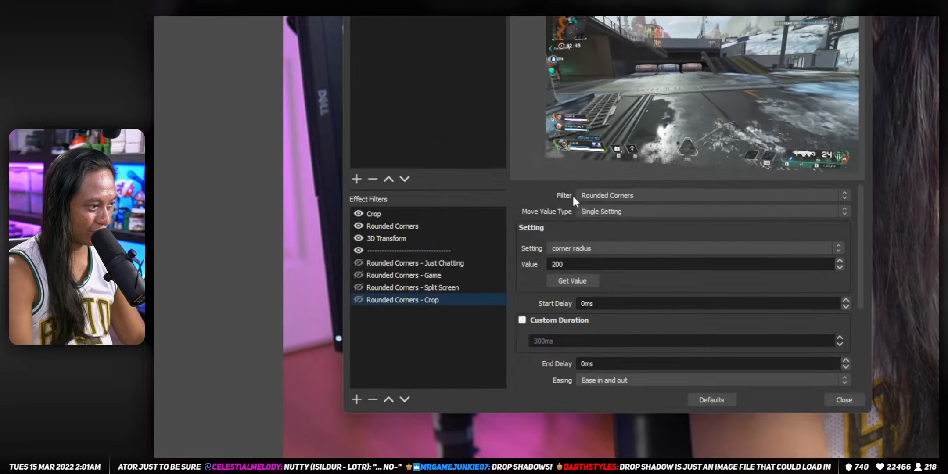
Step: Set the "Rounded Corners - Crop" filter's Move Value Type to Settings, target the Crop filter and fetch its values
left_click(632, 212)
left_click(599, 229)
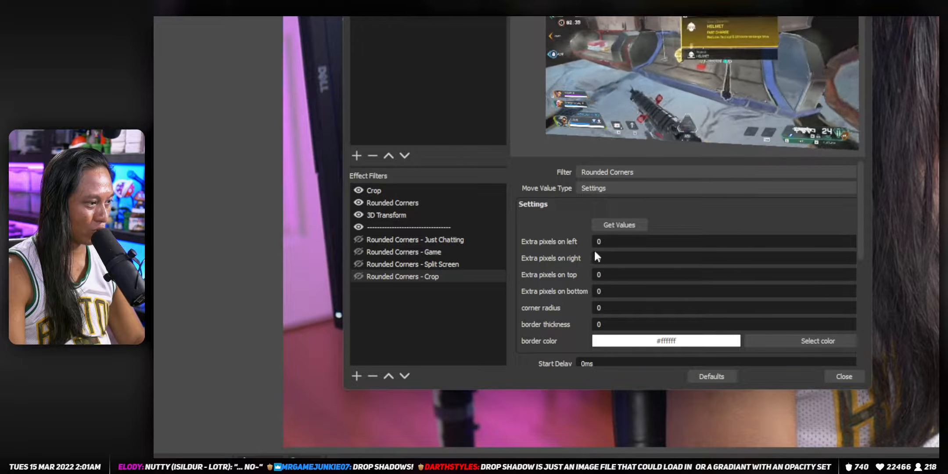
left_click(608, 187)
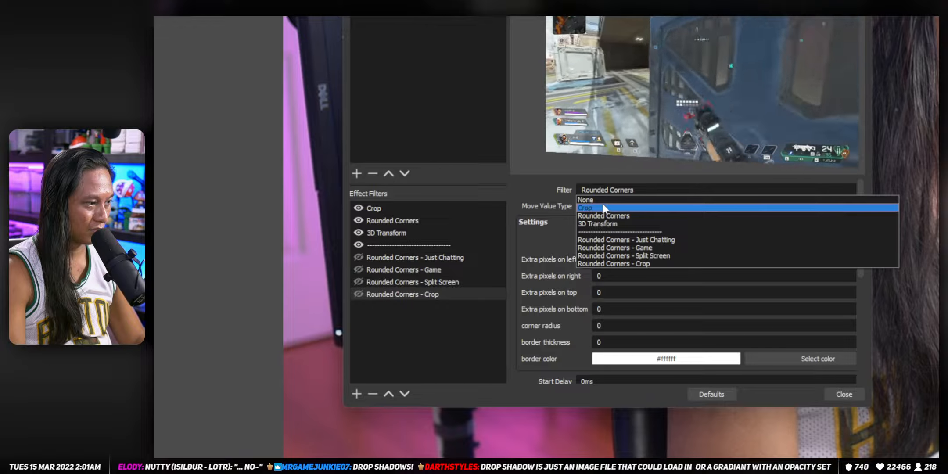
left_click(588, 200)
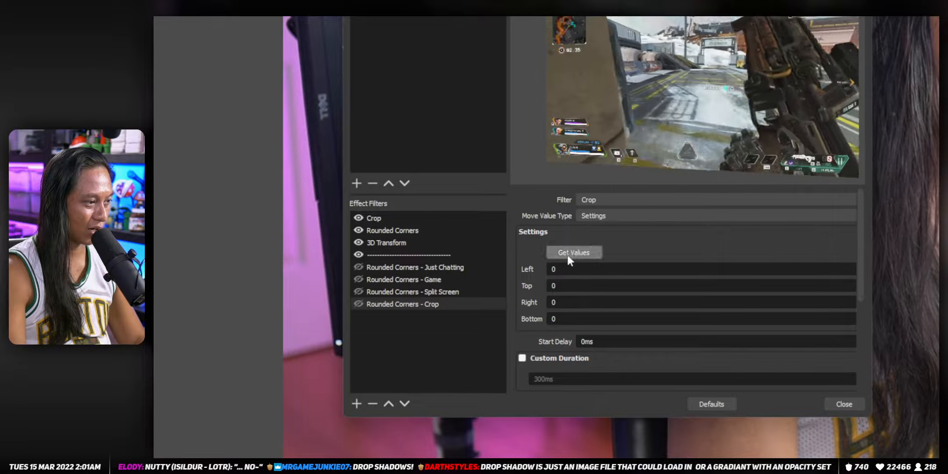
left_click(567, 252)
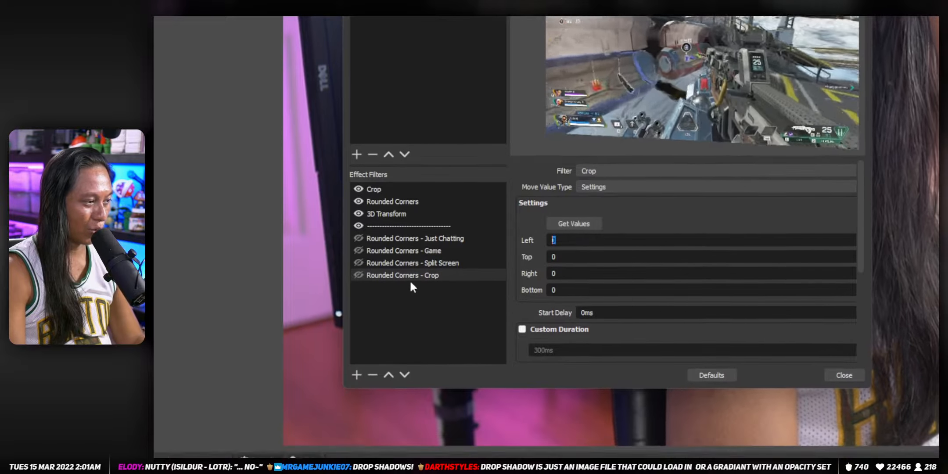
Step: Rename the "Rounded Corners - Crop" filter to "Crop - Just Chatting"
left_click(435, 304)
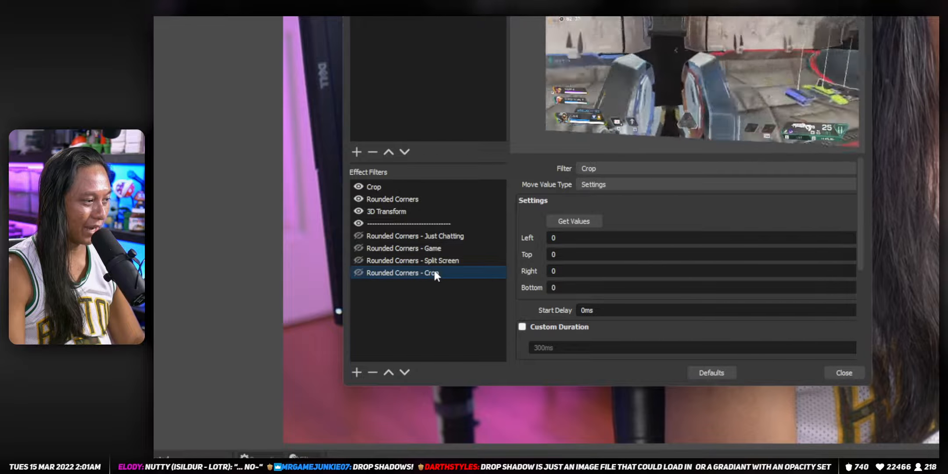
right_click(435, 273)
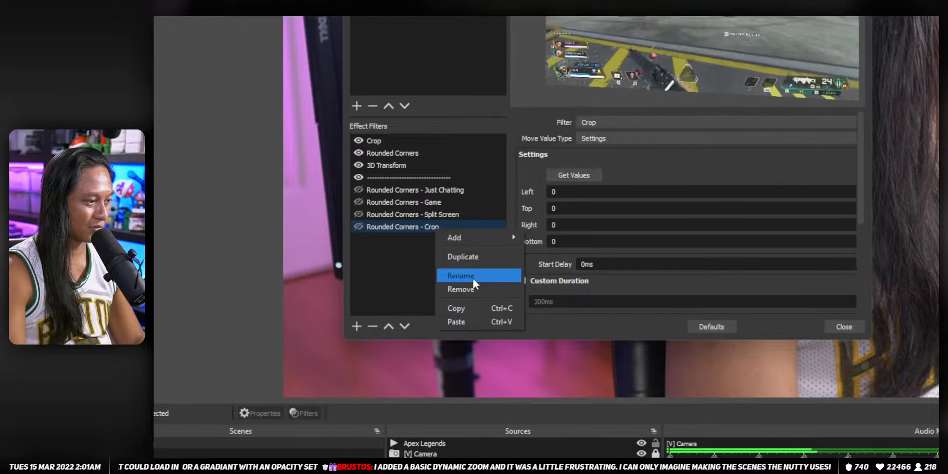
left_click(472, 320)
key("ctrl+a")
type("Cr")
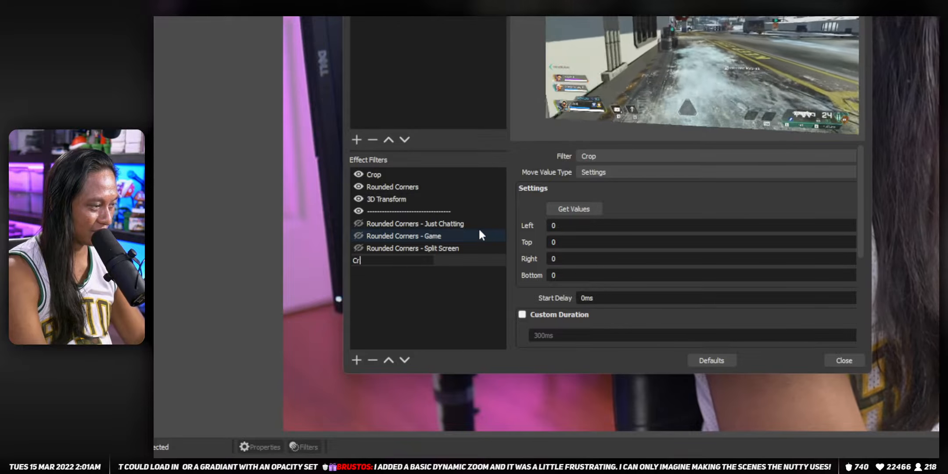
type("op - Just Chatting")
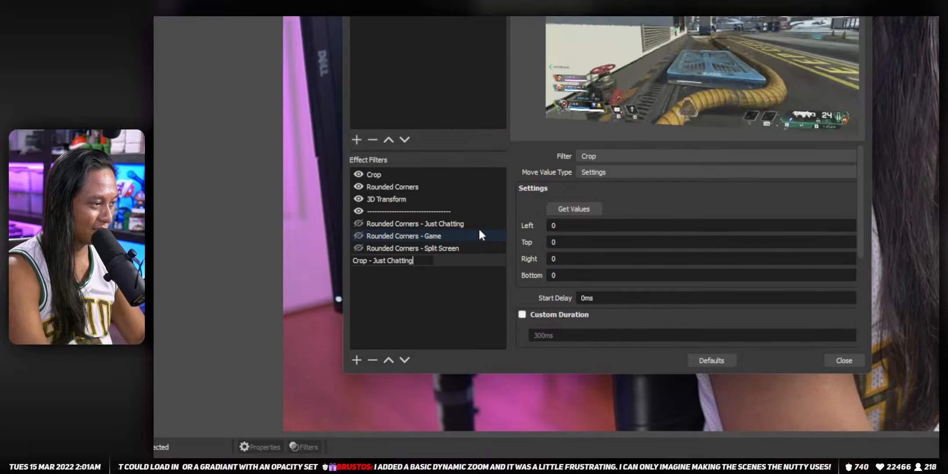
key("Return")
Step: Duplicate the "Crop - Just Chatting" filter under the name "Crop - Game"
left_click_drag(566, 226, 525, 241)
right_click(451, 247)
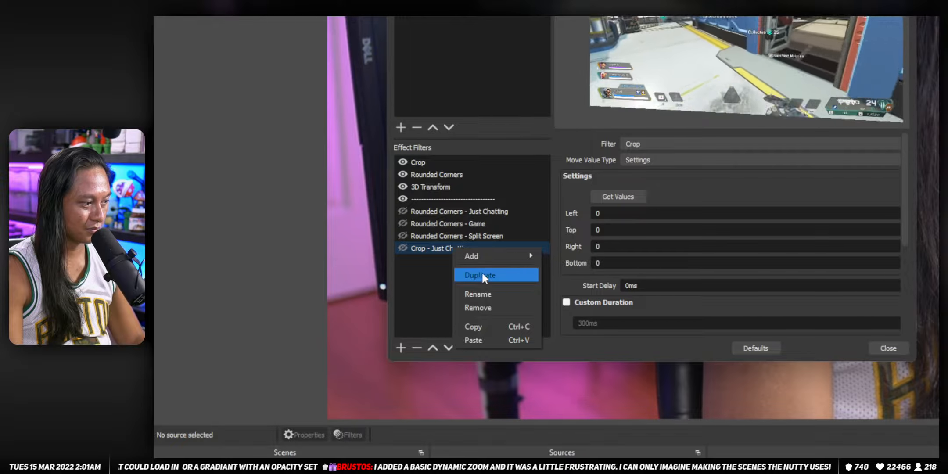
left_click(484, 270)
key("ctrl+shift+Left")
key("ctrl+shift+Left")
key("ctrl+shift+Left")
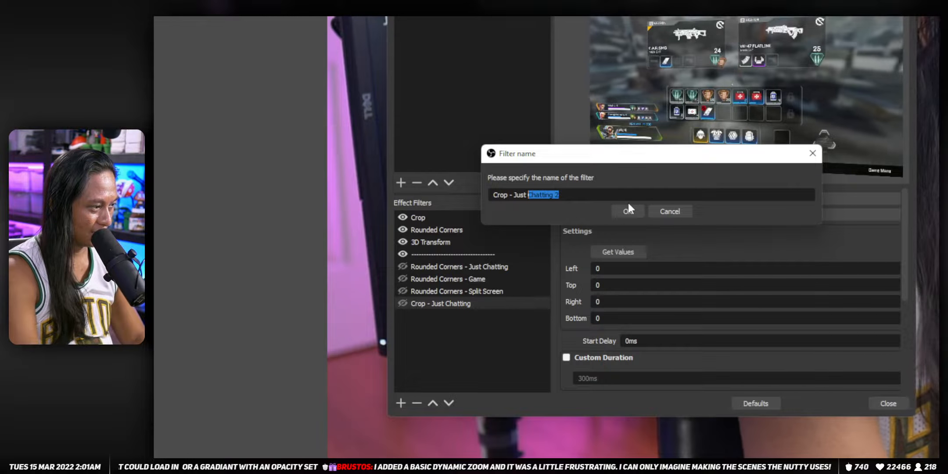
type("Game Scree")
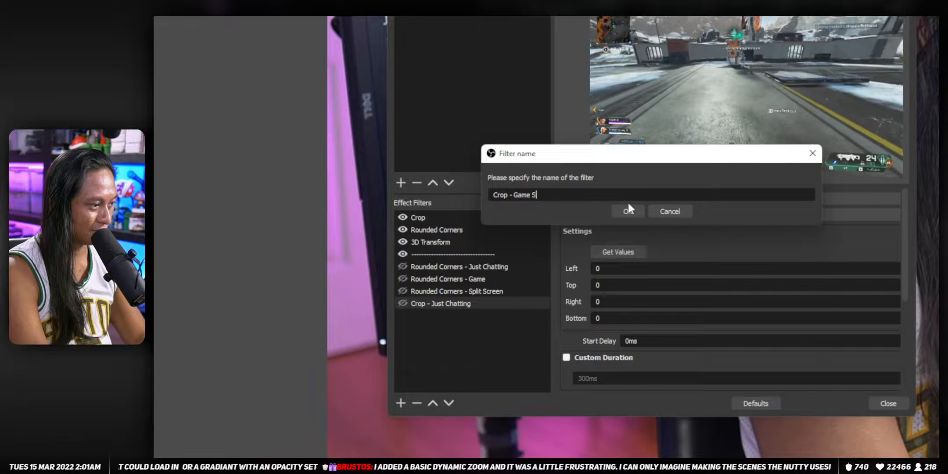
key("BackSpace")
key("BackSpace")
key("BackSpace")
key("BackSpace")
key("BackSpace")
key("BackSpace")
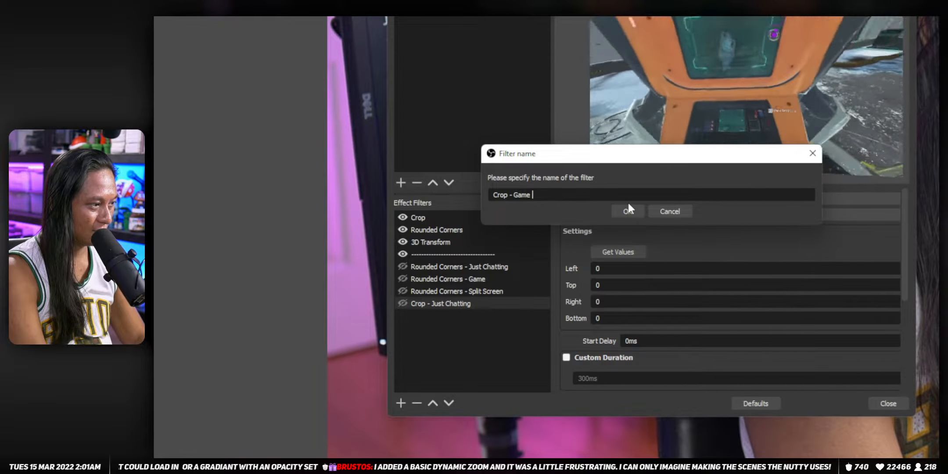
left_click(628, 205)
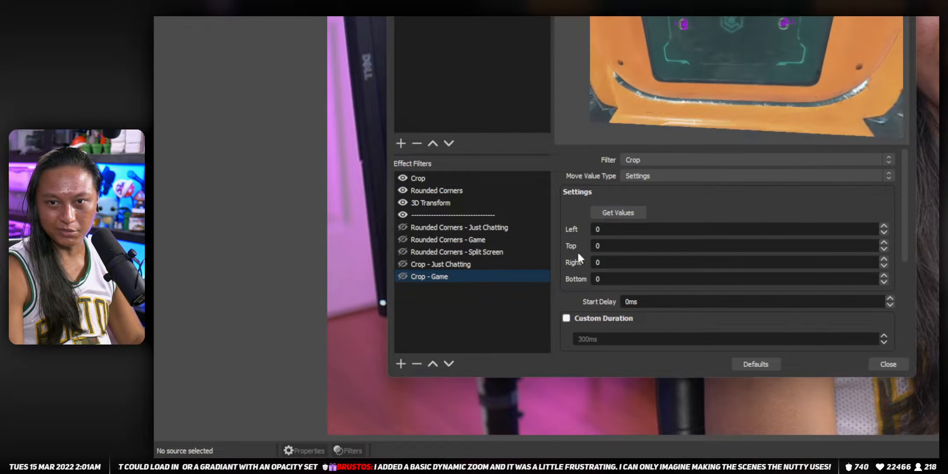
Step: Duplicate the "Crop - Game" filter under the name "Crop - Split Screen"
right_click(448, 256)
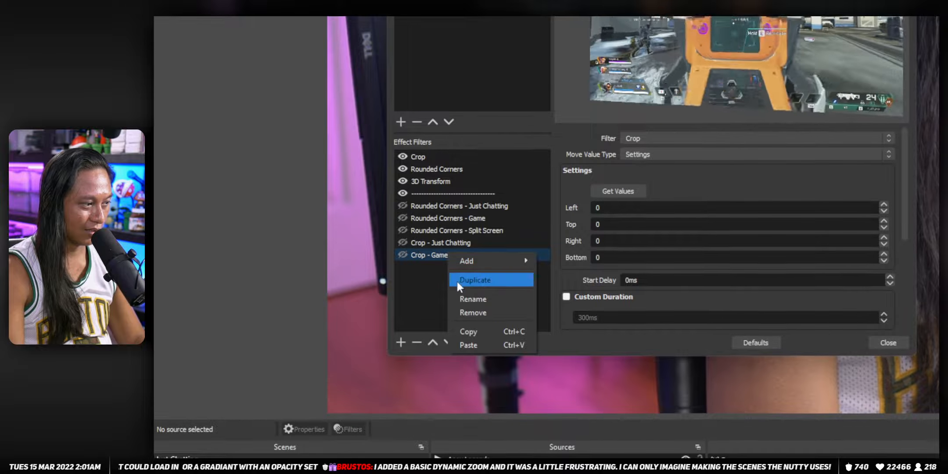
left_click(457, 279)
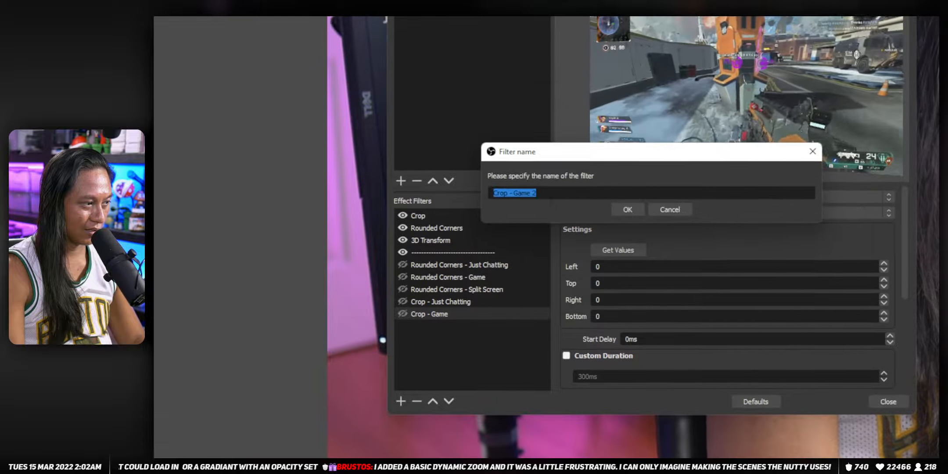
left_click_drag(514, 194, 561, 198)
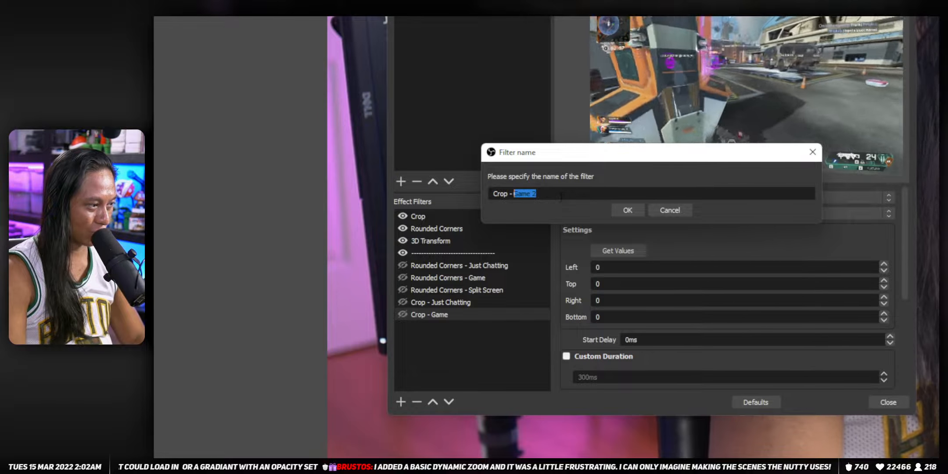
type("Split Screen")
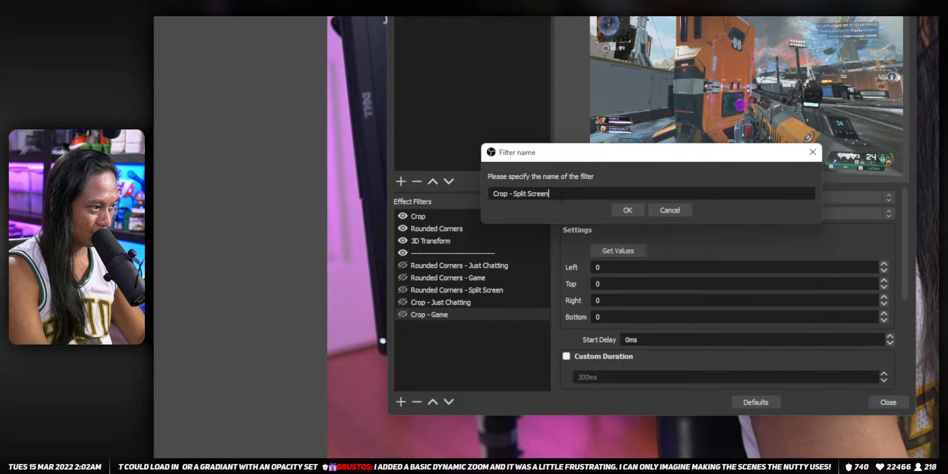
key("Return")
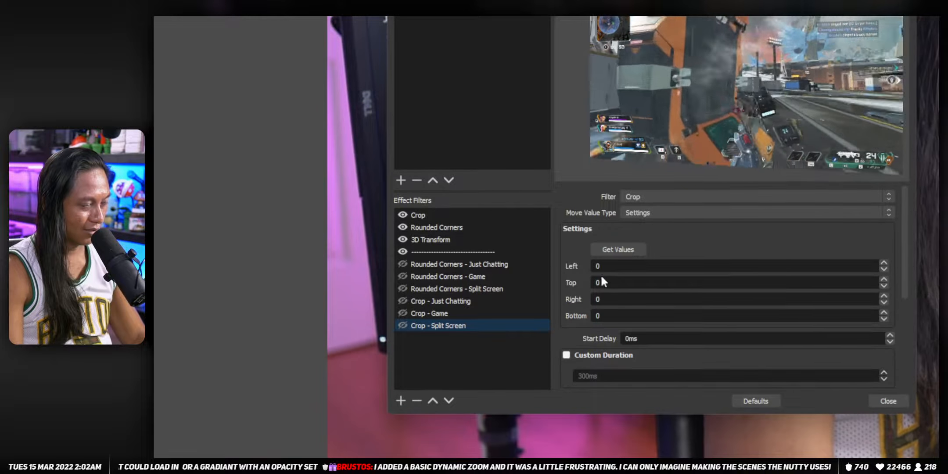
Step: Set the "Crop - Split Screen" filter's Left and Right values to 500 and trigger the filter
left_click_drag(607, 267, 543, 265)
type("590")
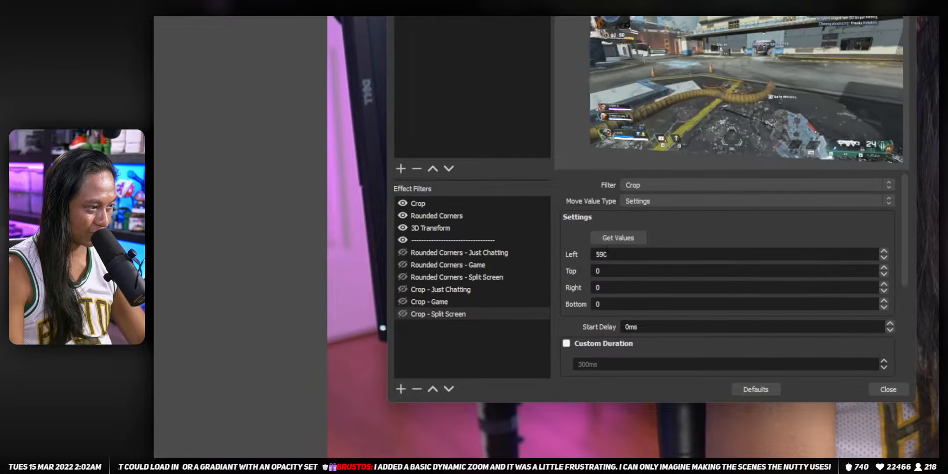
left_click_drag(608, 254, 542, 242)
type("500")
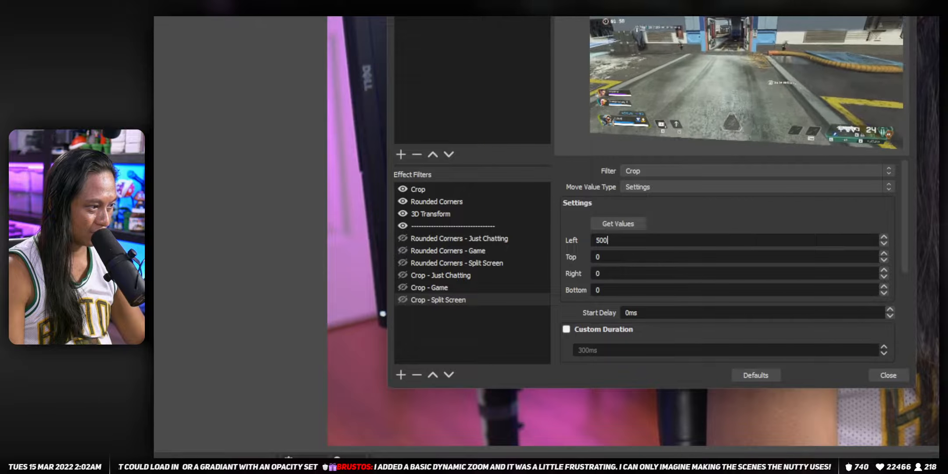
left_click_drag(604, 288, 539, 270)
type("500")
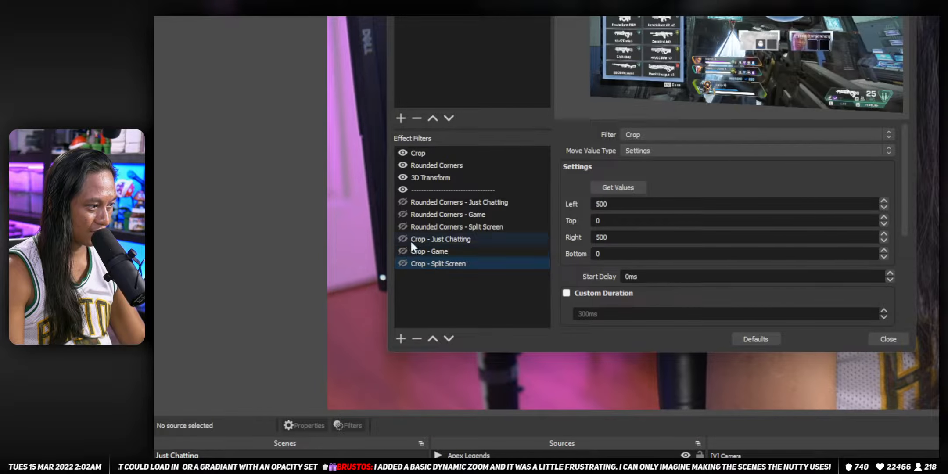
left_click(403, 263)
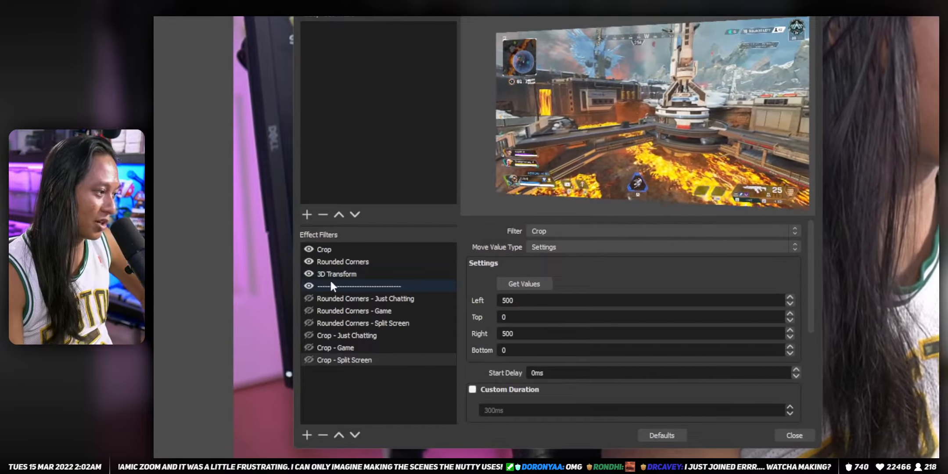
Step: Duplicate the "Crop - Just Chatting" filter under the name "3D Transform - Just Chatting"
left_click(303, 437)
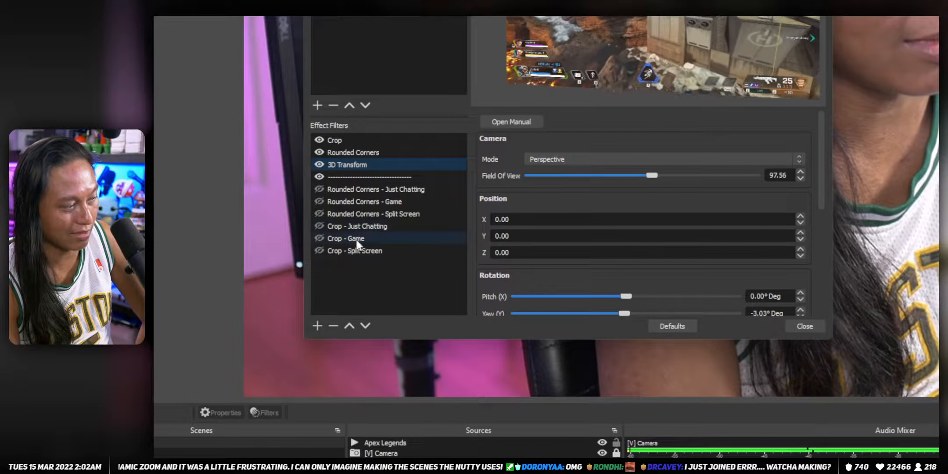
right_click(378, 226)
left_click(401, 250)
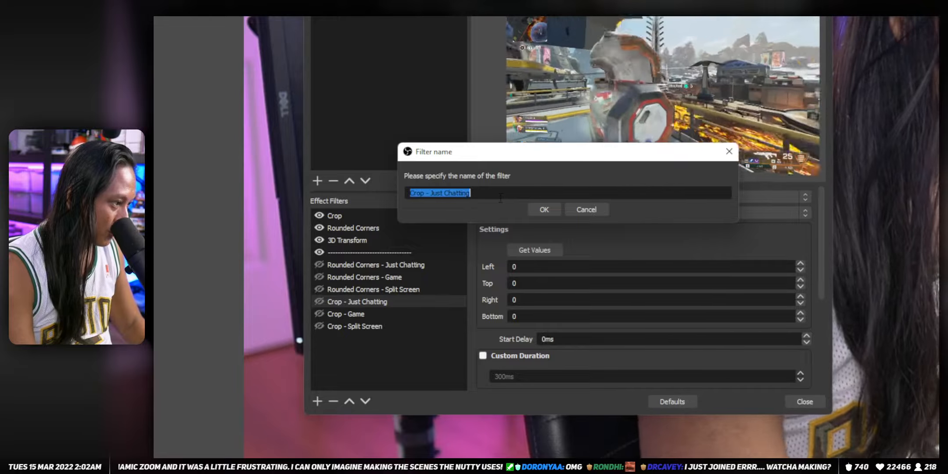
type("3D Trans")
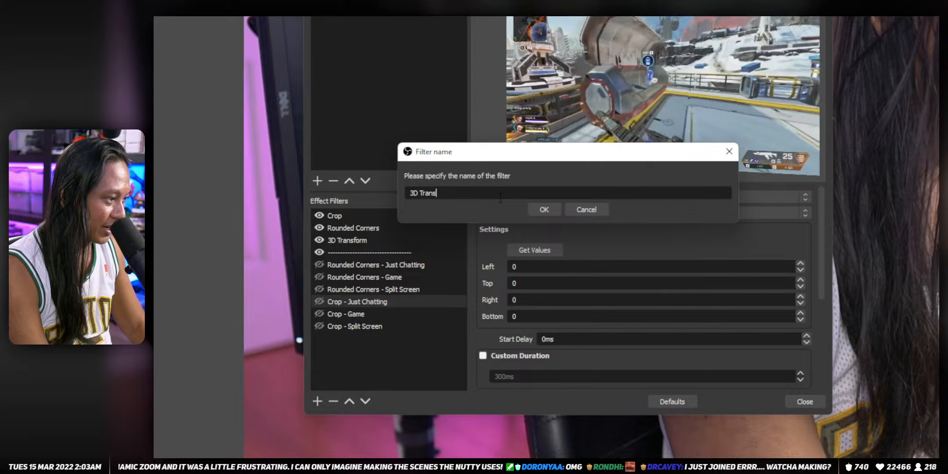
type("form - Just Chatting")
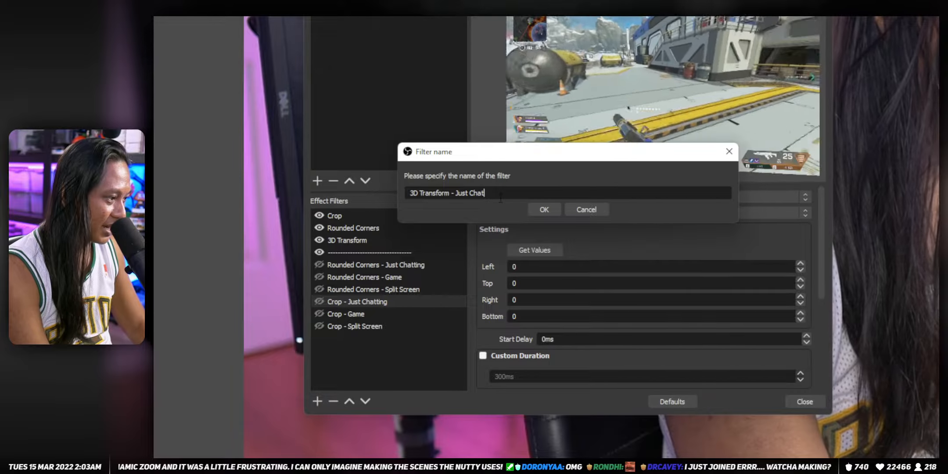
key("Return")
Step: Target the 3D Transform filter from "3D Transform - Just Chatting" and fetch its current values
left_click(571, 200)
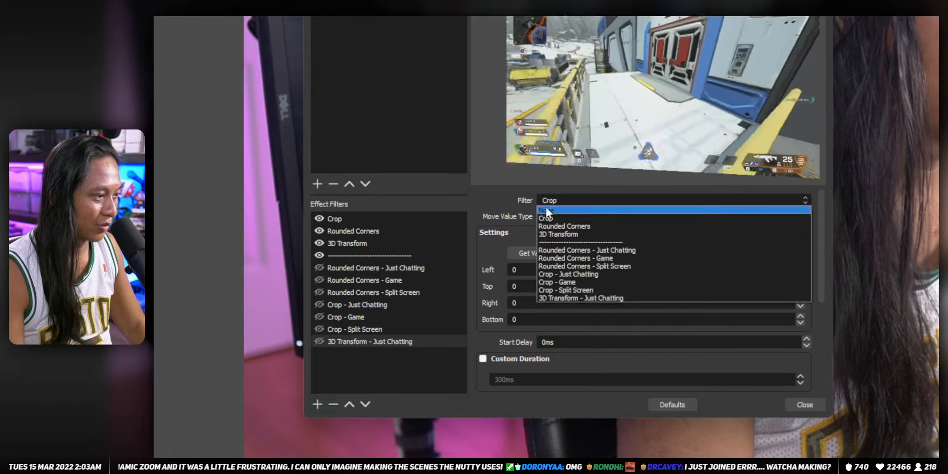
left_click(554, 233)
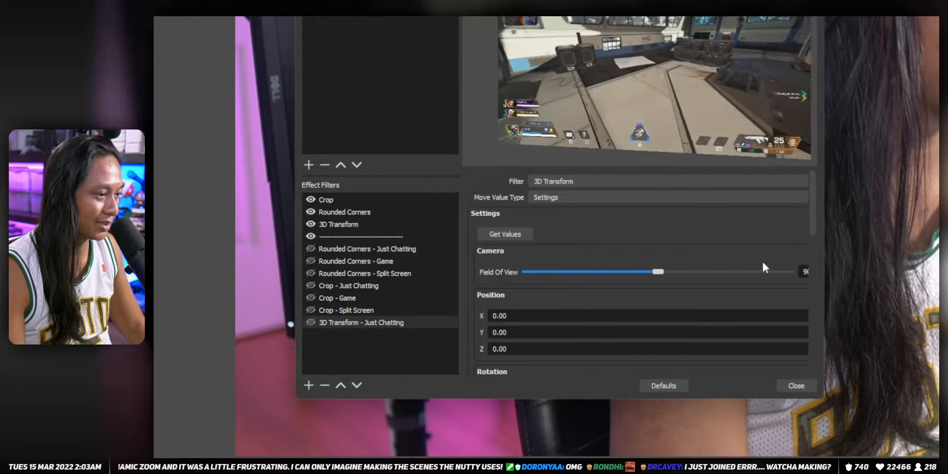
left_click_drag(824, 265, 840, 266)
left_click(505, 234)
scroll(475, 298, "down", 3)
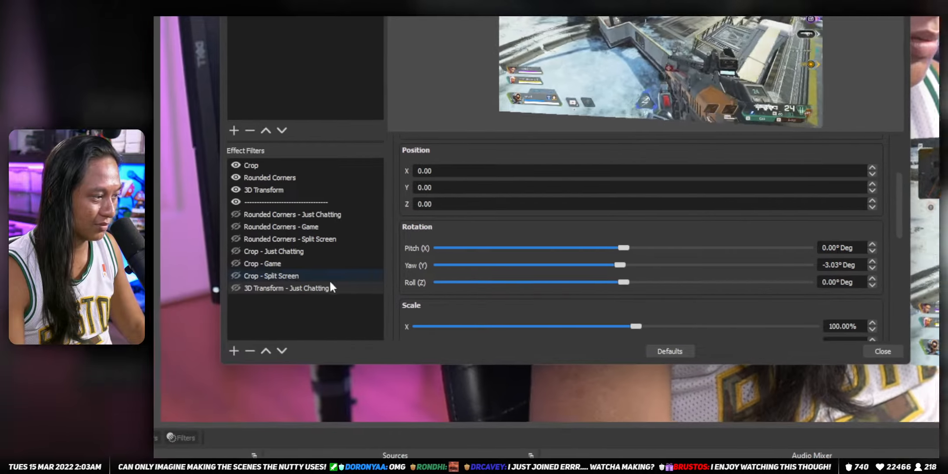
Step: Duplicate "3D Transform - Just Chatting" as "3D Transform - Game" and set its field of view to 90 and yaw to 0 degrees
right_click(189, 292)
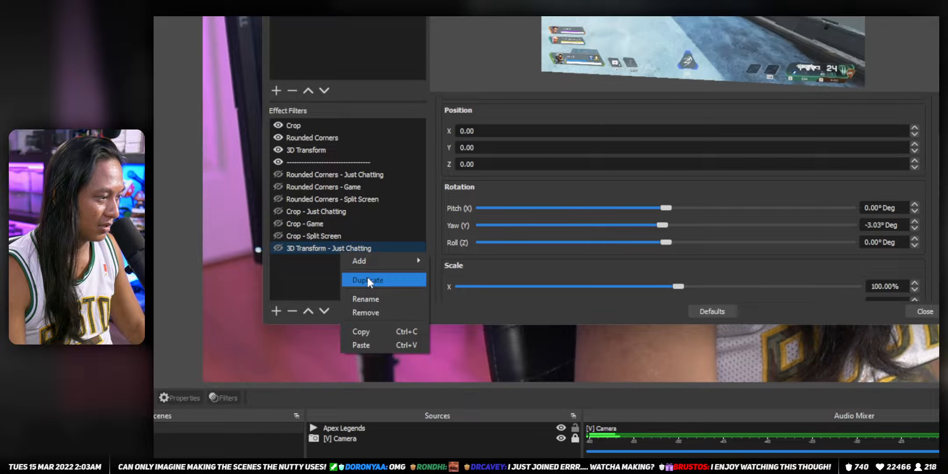
left_click(369, 281)
left_click(554, 108)
key("BackSpace")
key("BackSpace")
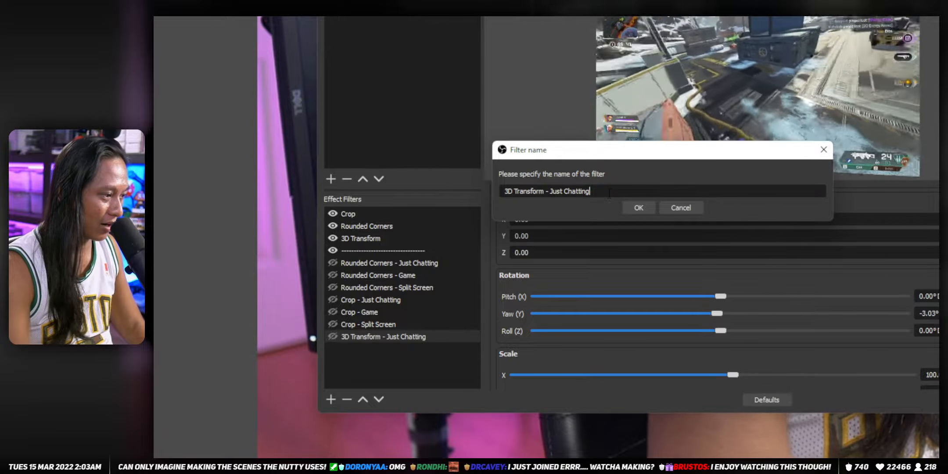
key("ctrl+shift+Left")
key("ctrl+shift+Left")
type("Game")
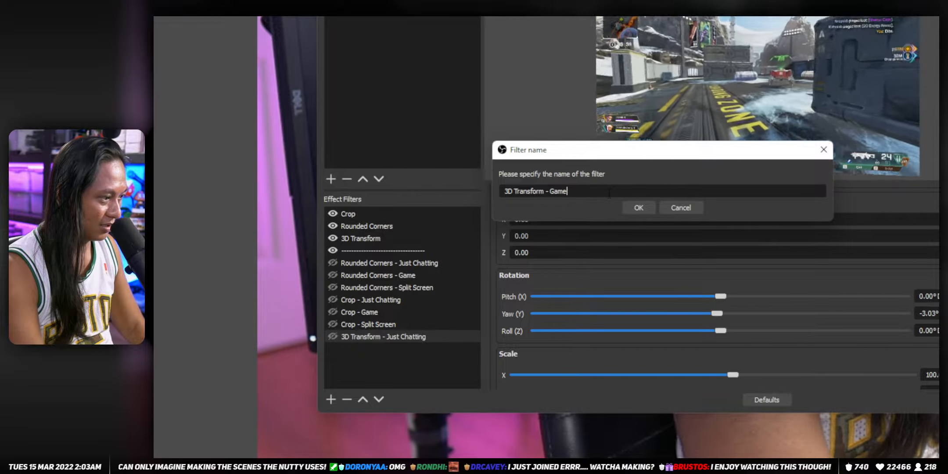
key("Return")
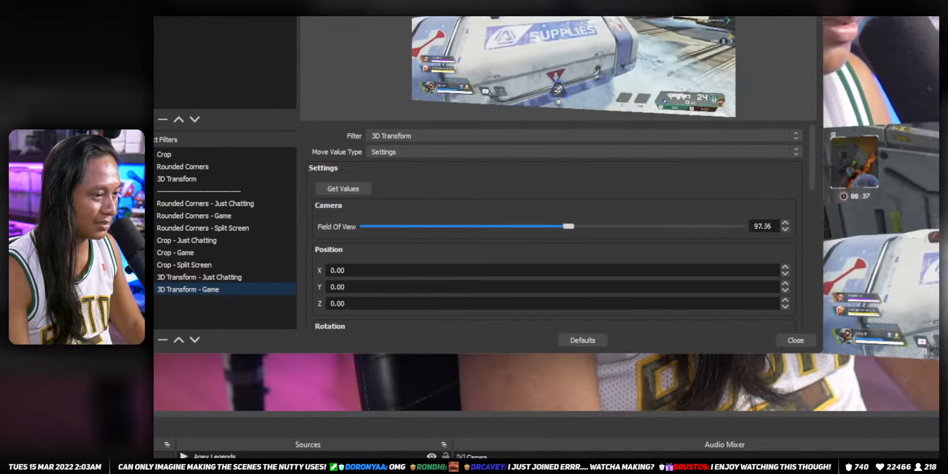
double_click(748, 226)
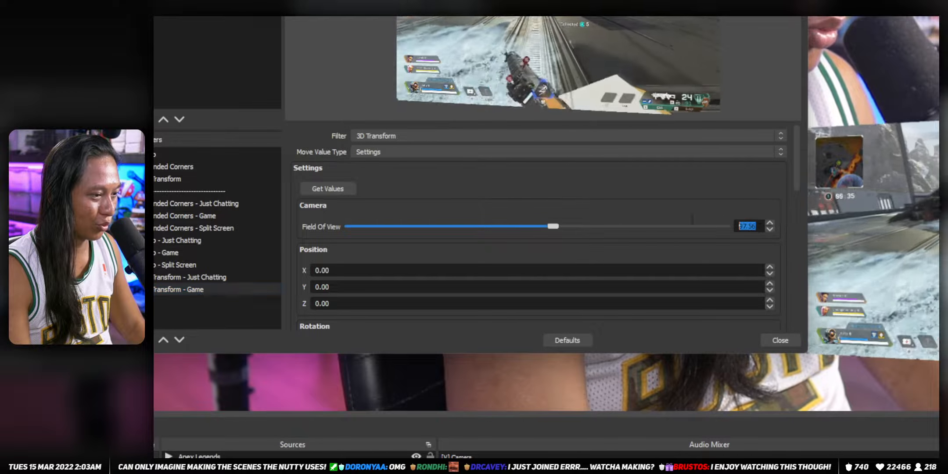
scroll(435, 210, "down", 3)
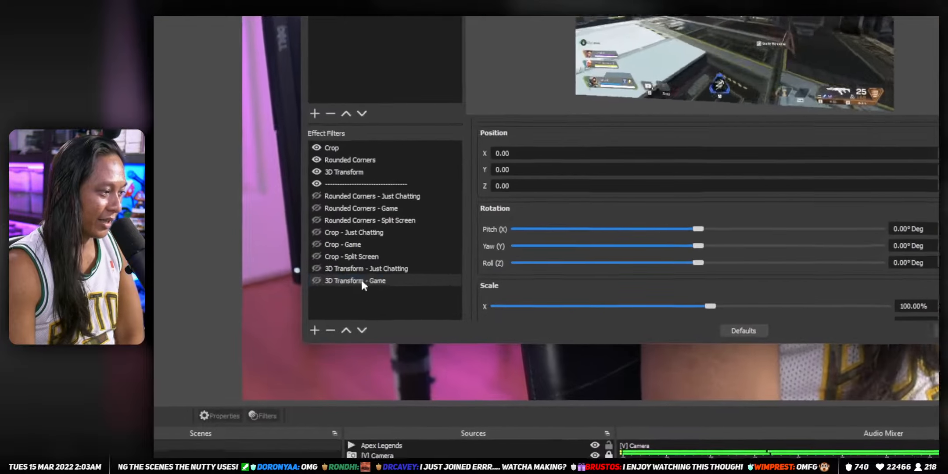
Step: Duplicate "3D Transform - Game" as "3D Transform - Split Screen", fetch the 3D Transform values into it and close the filters
right_click(301, 317)
left_click(386, 267)
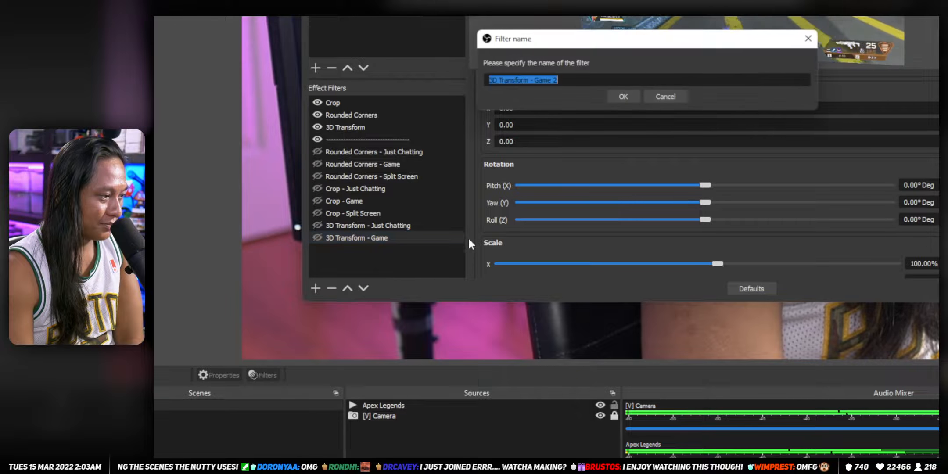
double_click(554, 79)
key("BackSpace")
key("BackSpace")
key("BackSpace")
key("BackSpace")
key("BackSpace")
key("BackSpace")
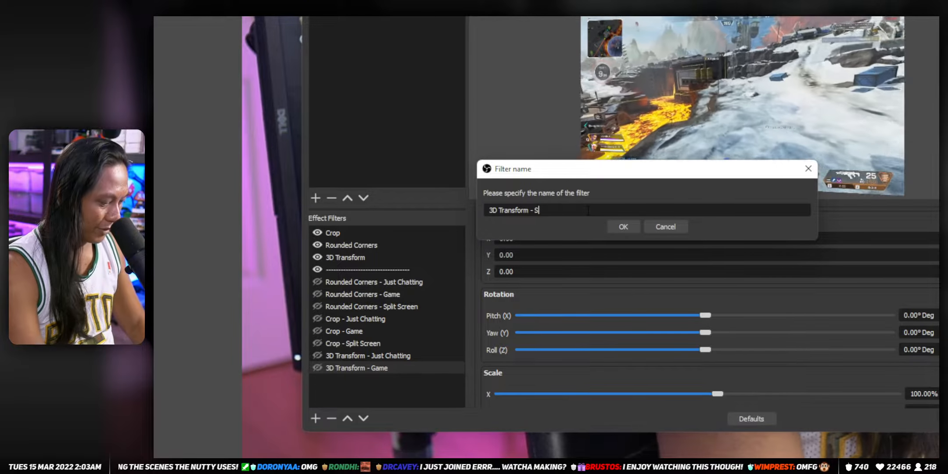
type("Split scre")
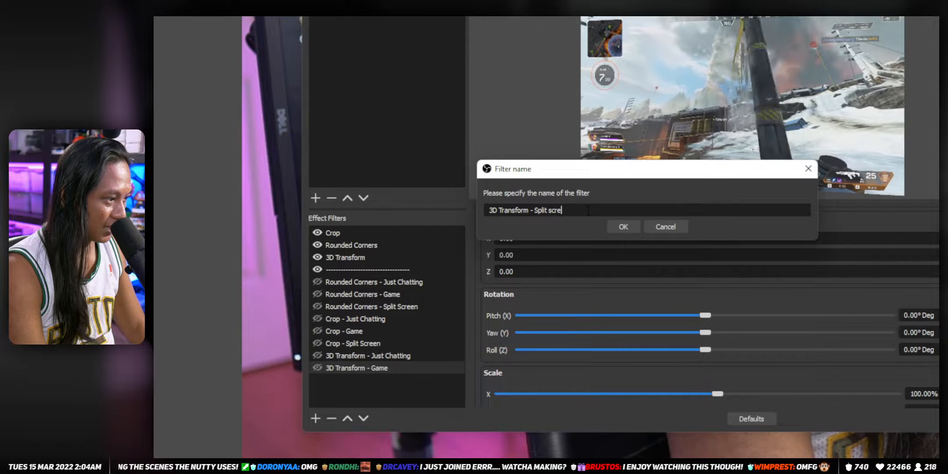
key("BackSpace")
key("BackSpace")
type("S")
type("creen")
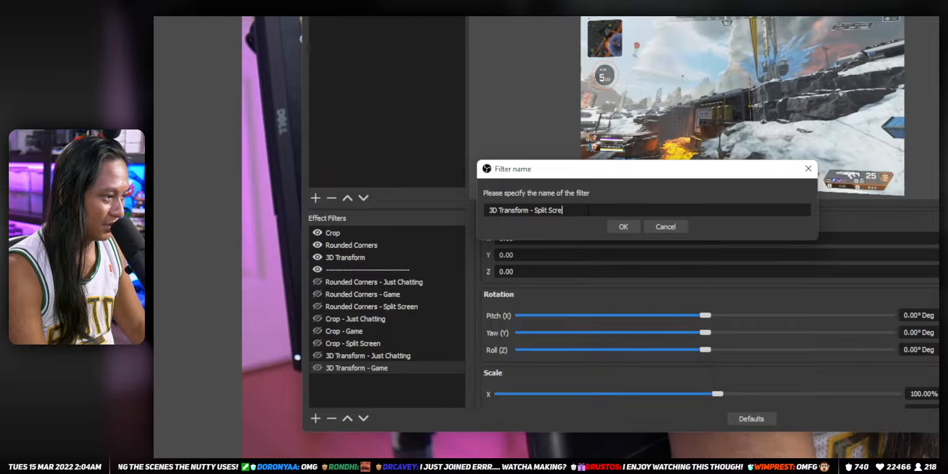
key("Return")
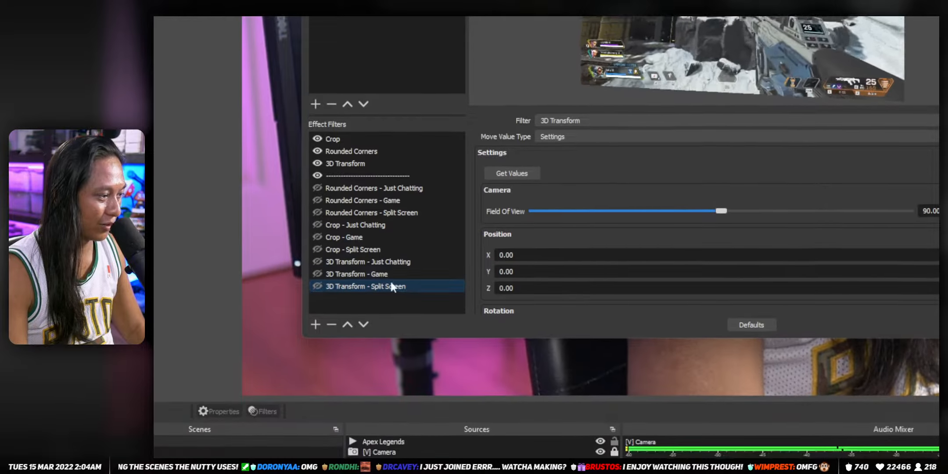
left_click(512, 174)
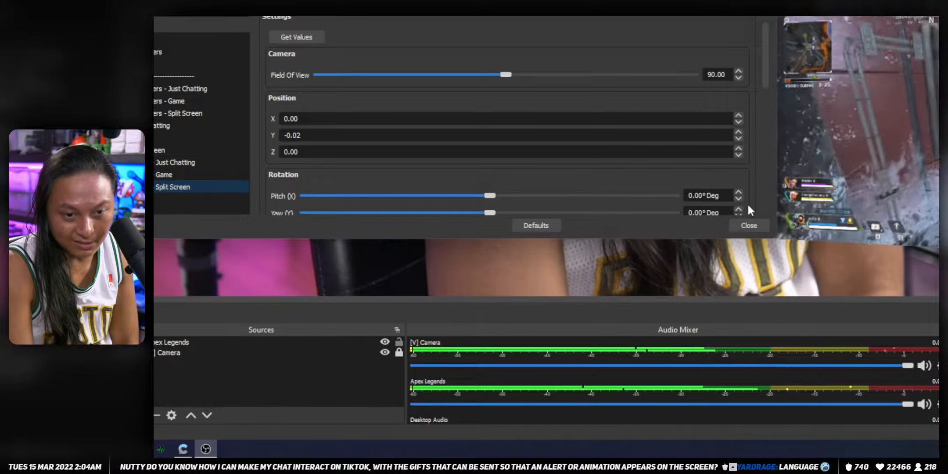
key("Escape")
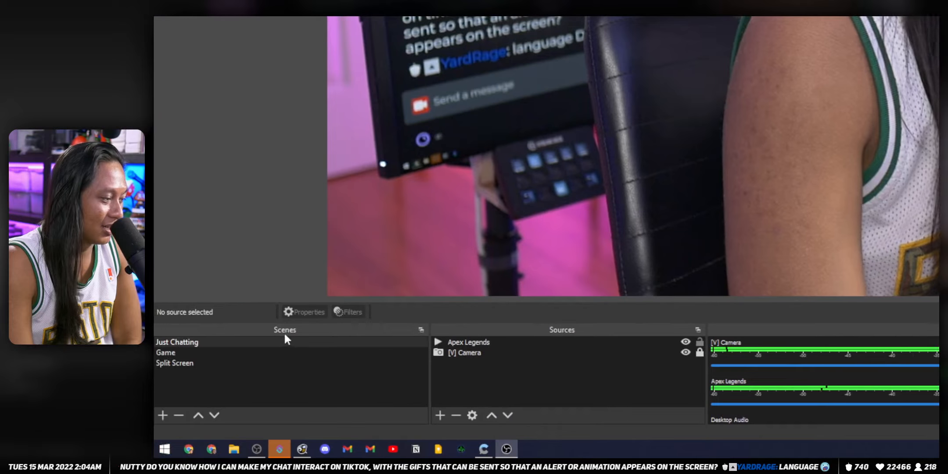
Step: Open the effect filters of the Just Chatting scene
right_click(254, 337)
left_click(289, 280)
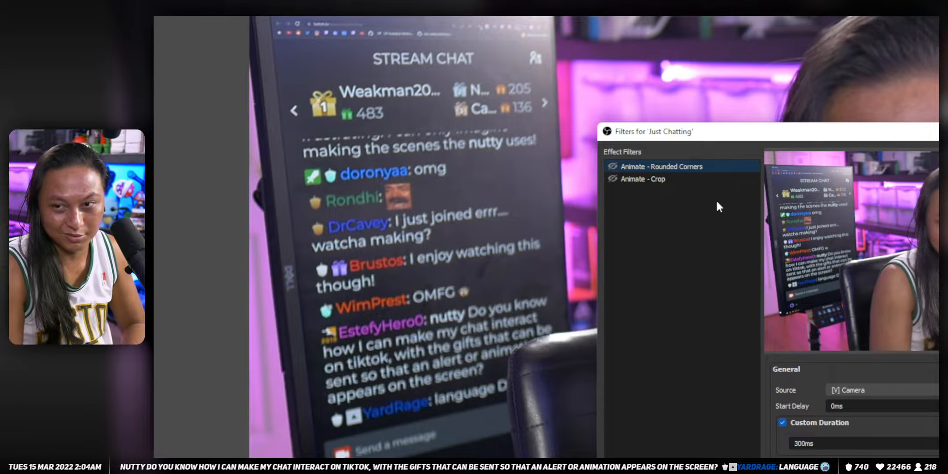
Step: Duplicate the "Animate - Crop" filter of the Just Chatting scene as "Animate - Apex Legends - Crop"
right_click(662, 258)
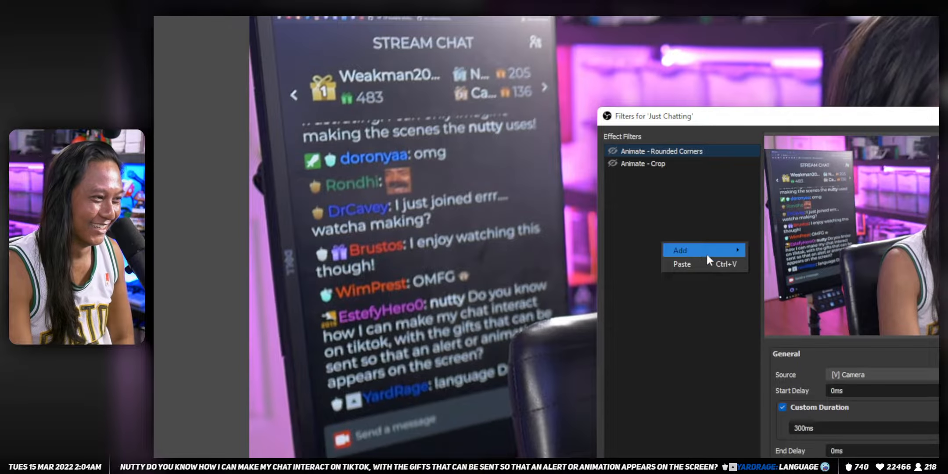
mouse_move(686, 249)
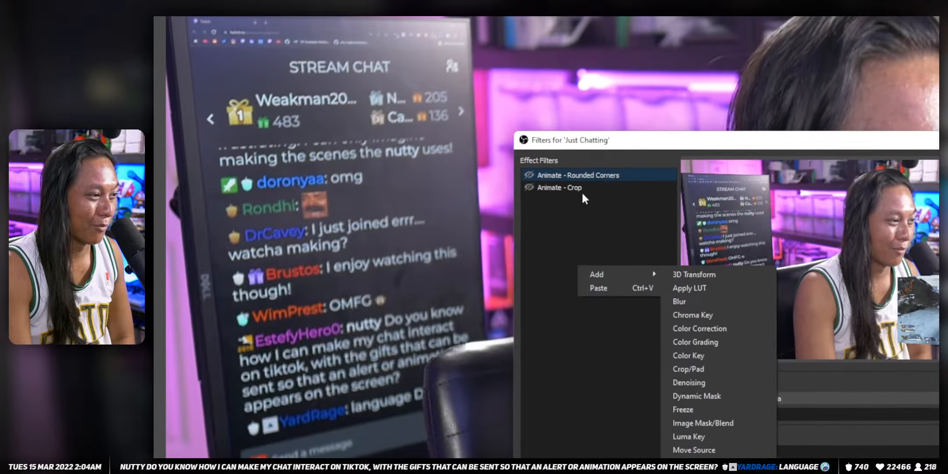
left_click(669, 163)
right_click(671, 163)
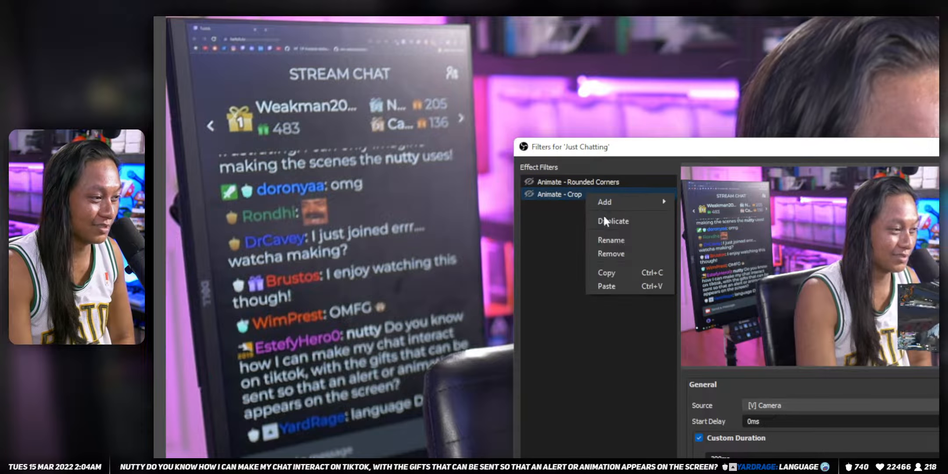
left_click(617, 220)
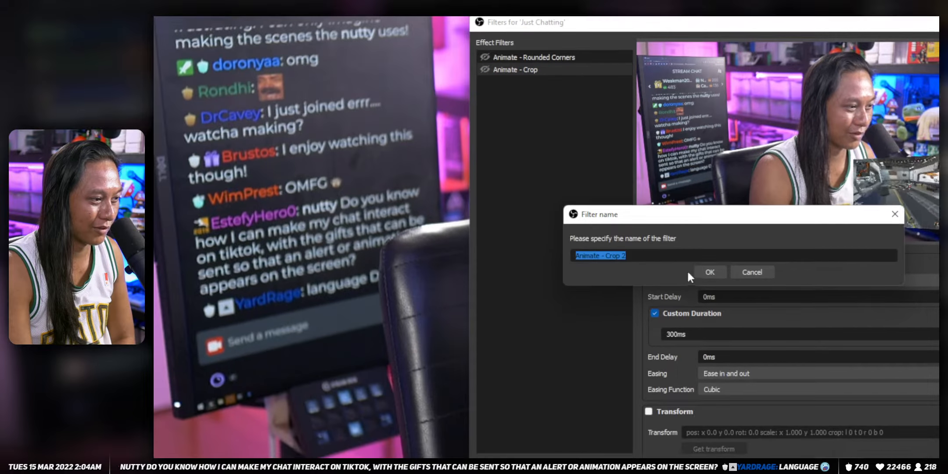
key("BackSpace")
key("BackSpace")
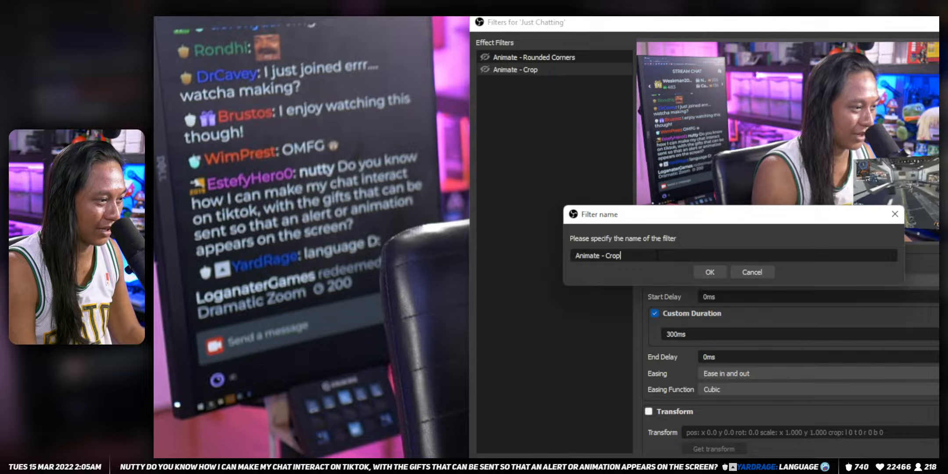
key("ctrl+Left")
type("- ")
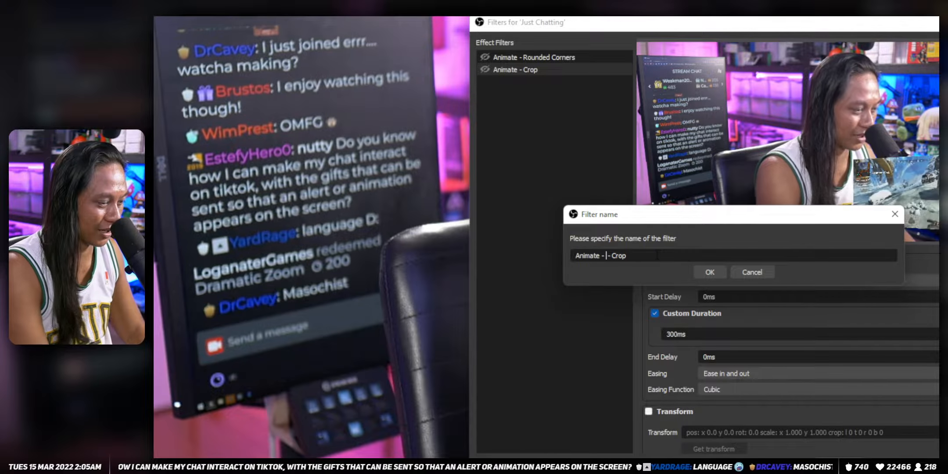
type("Apex Legends")
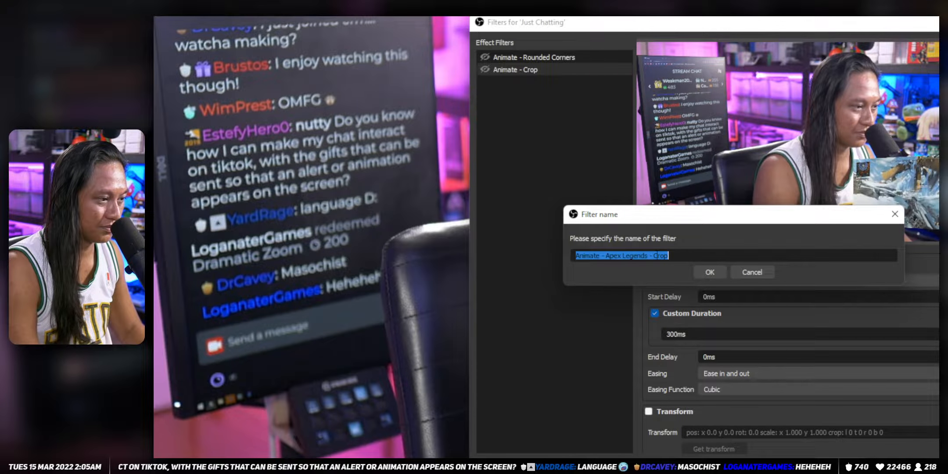
key("Return")
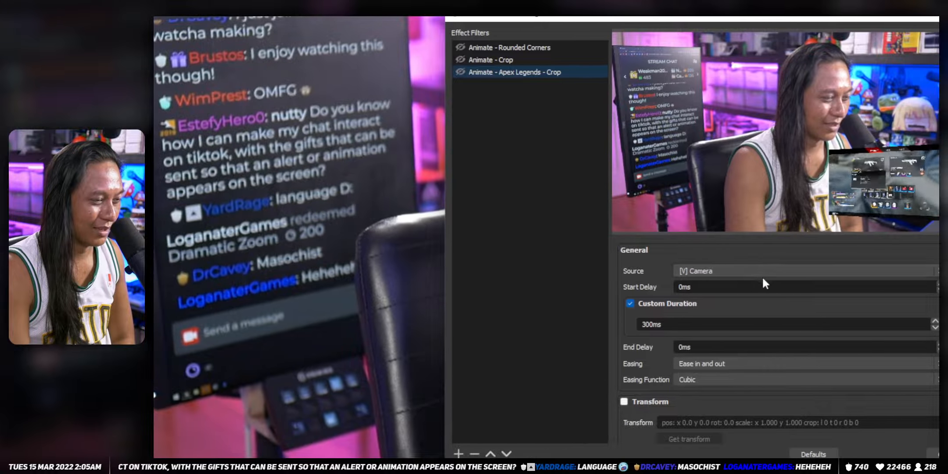
Step: Set the source of "Animate - Apex Legends - Crop" to Apex Legends and check its simultaneous move options
left_click(746, 271)
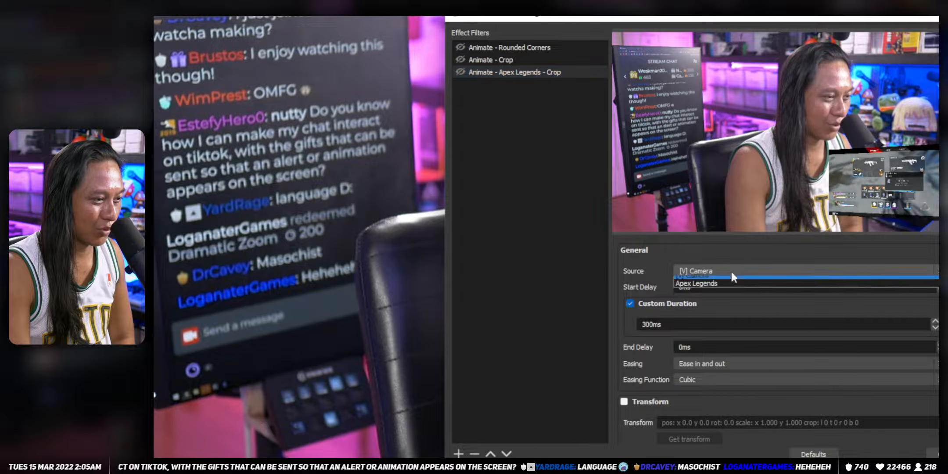
left_click(649, 268)
scroll(613, 280, "down", 5)
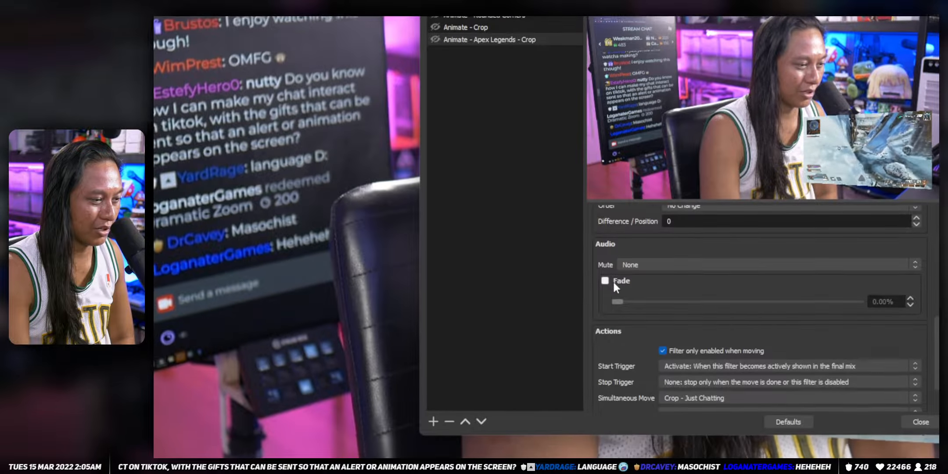
left_click(682, 285)
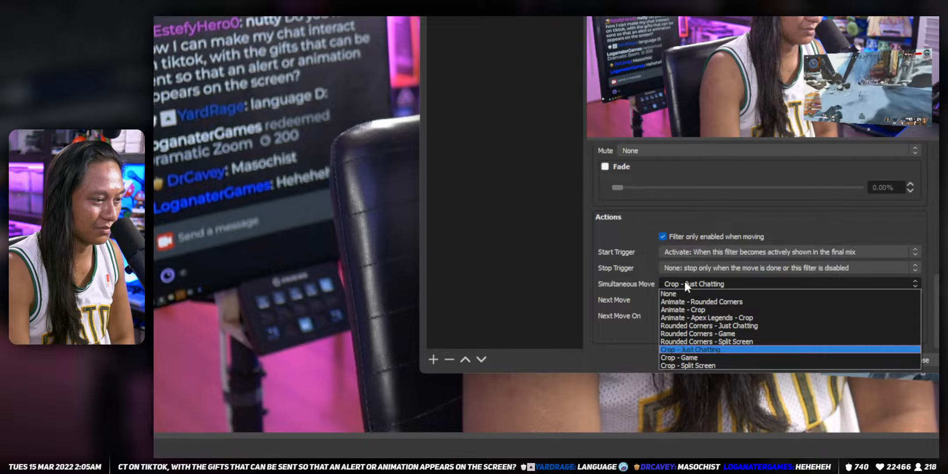
left_click(672, 274)
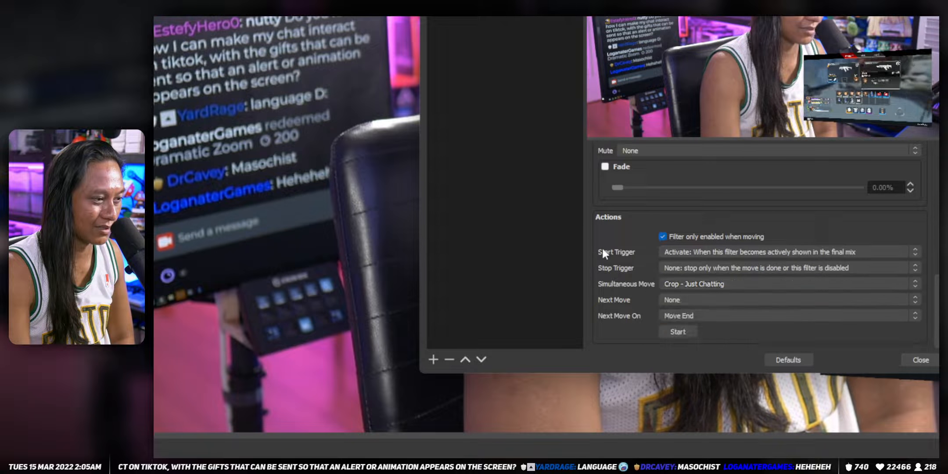
scroll(601, 246, "up", 5)
scroll(646, 267, "down", 10)
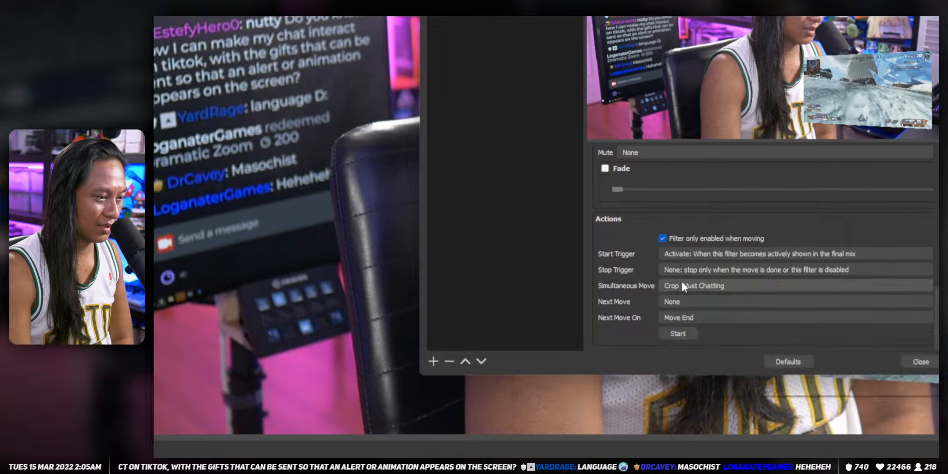
left_click(681, 286)
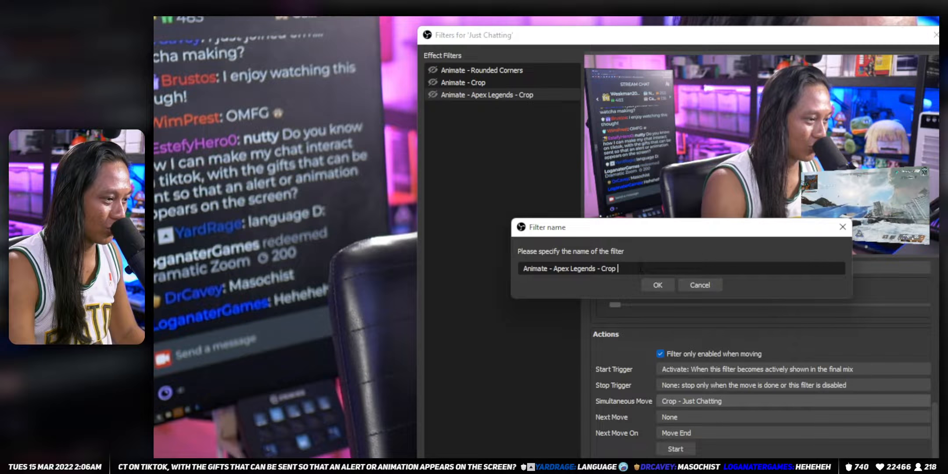
Step: Duplicate "Animate - Apex Legends - Crop" under the name "Animate - Apex Legends - Rounded Corners"
left_click_drag(601, 268, 640, 267)
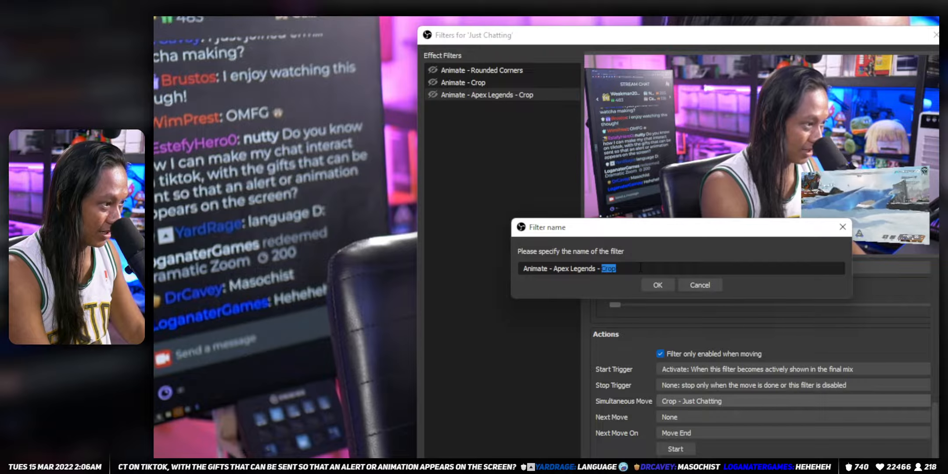
type("Rounded Co")
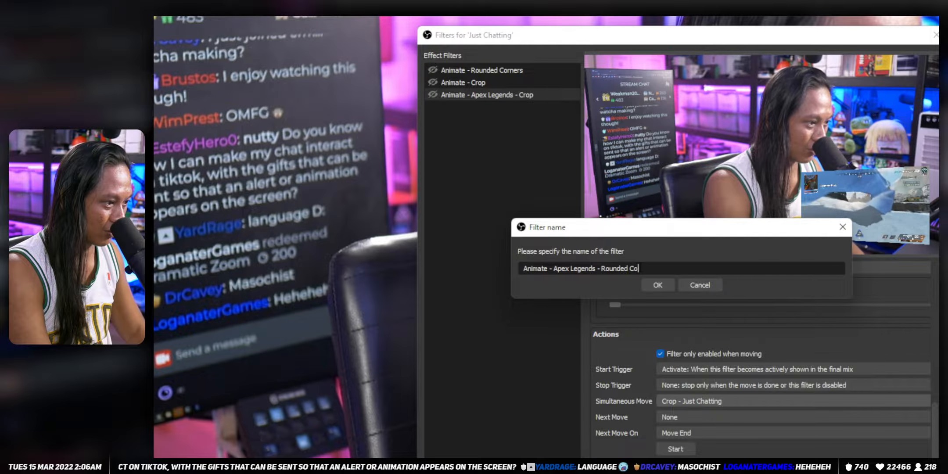
type("rners")
key("Return")
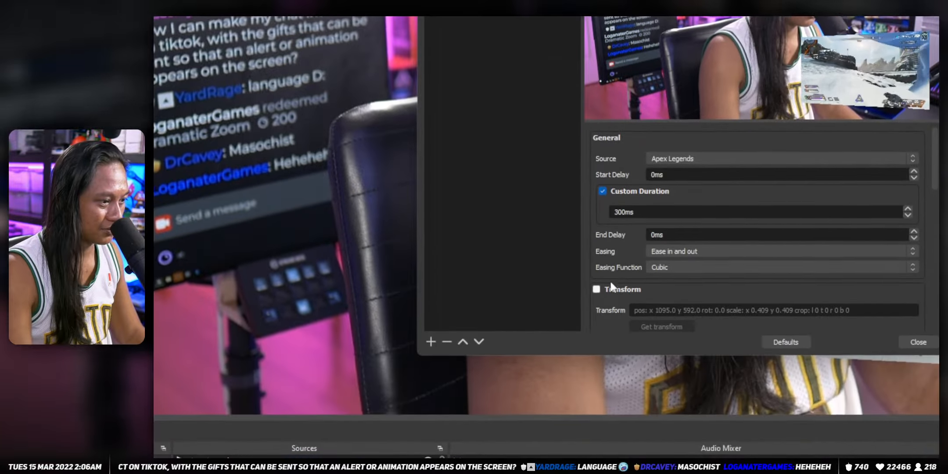